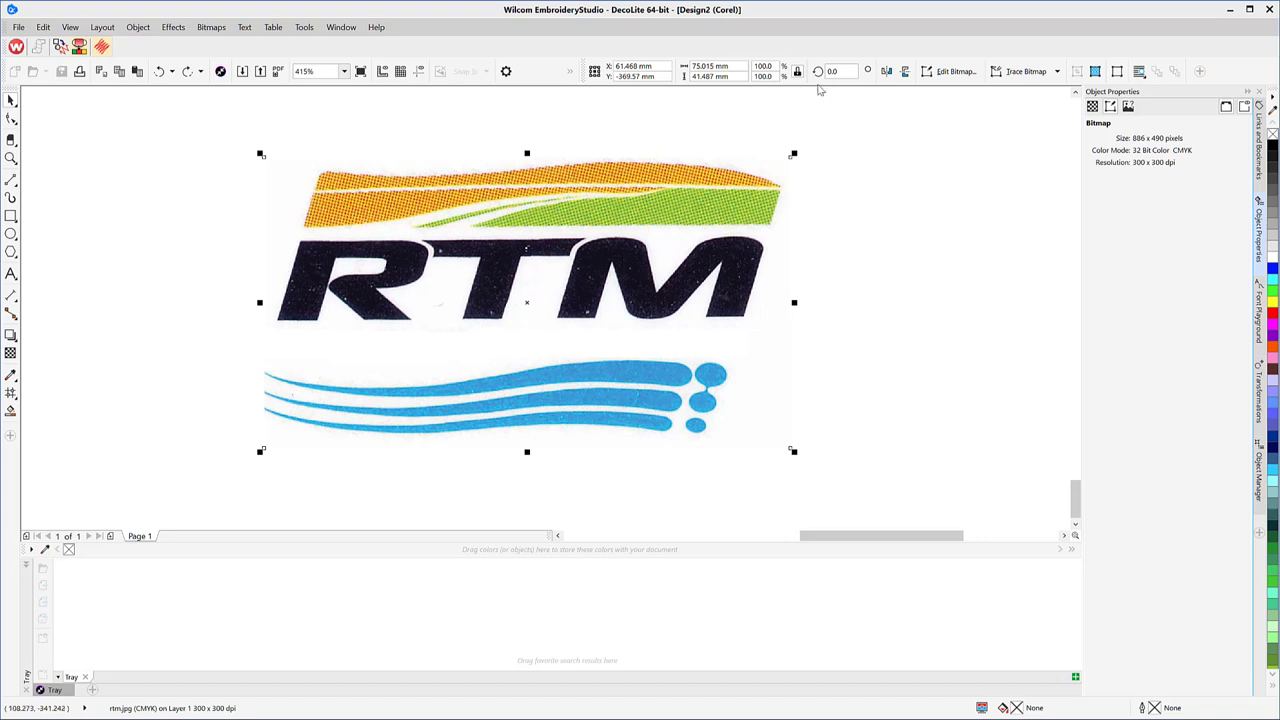
Switch from the Corel graphics mode to the Wilcom embroidery workspace and activate Digitize Column with thread color 5.
{"action": "left_click", "coordinate": [16, 47]}
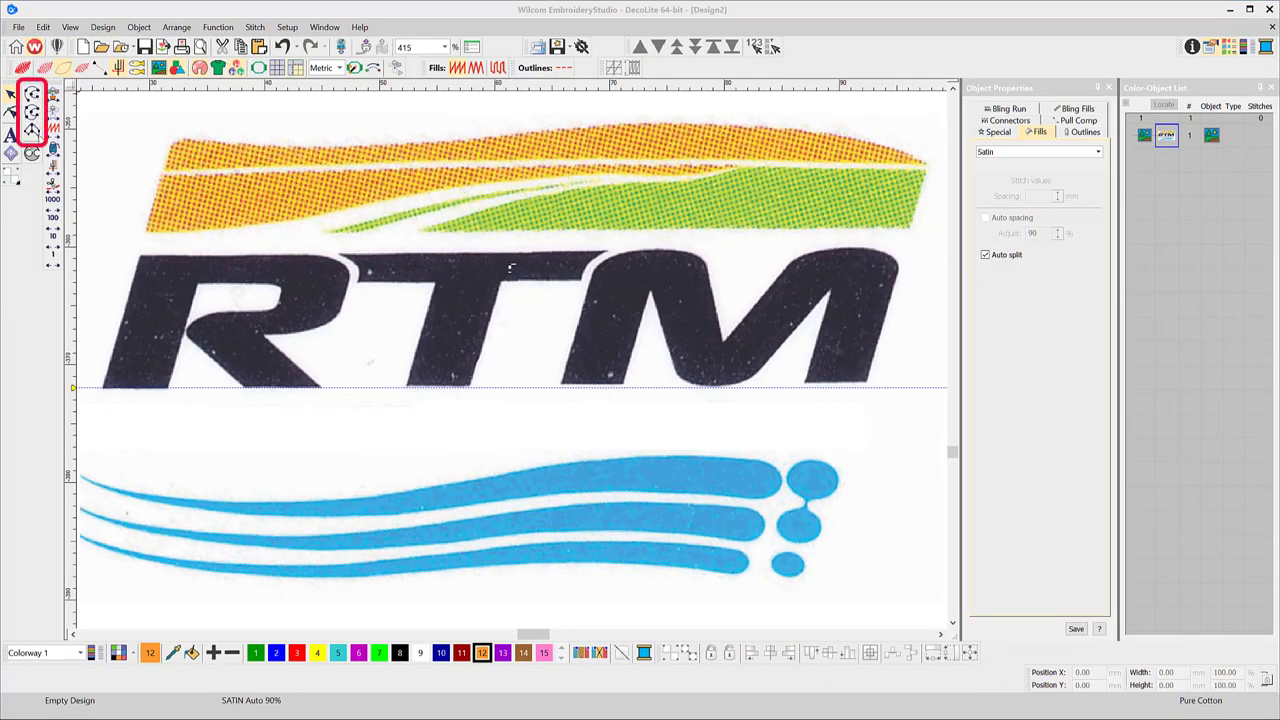
{"action": "left_click", "coordinate": [33, 132]}
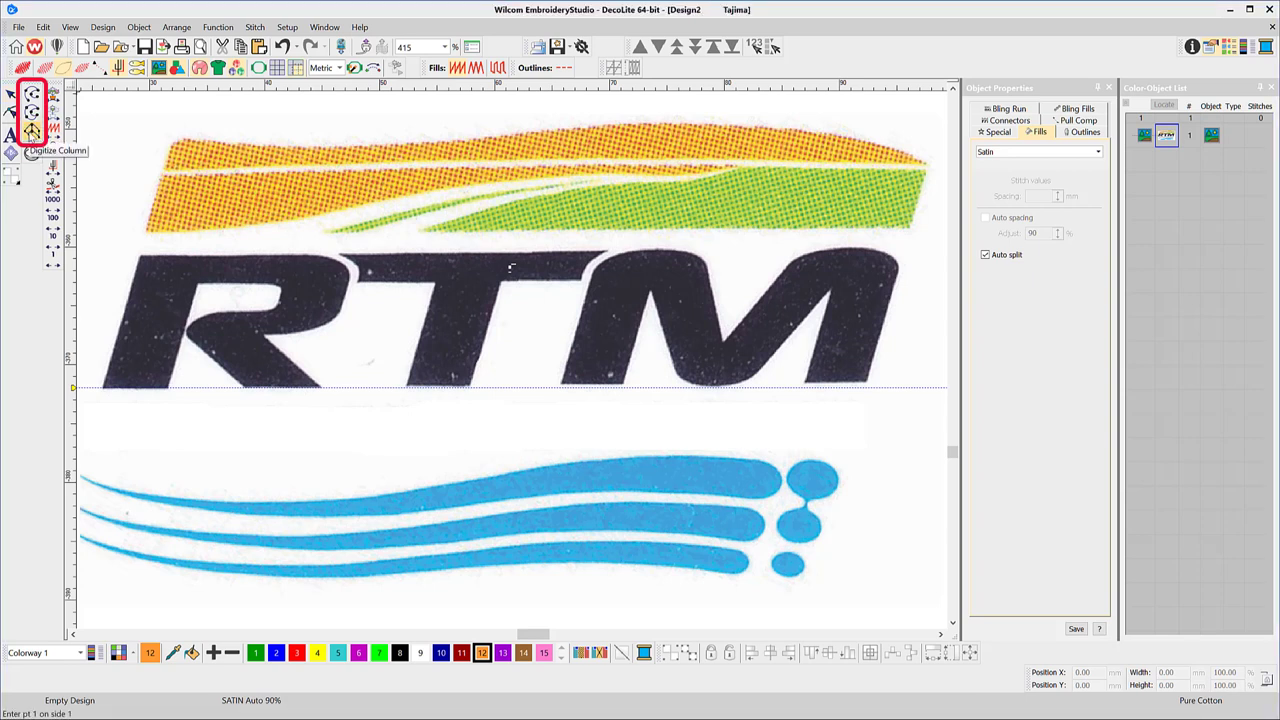
{"action": "left_click", "coordinate": [32, 113]}
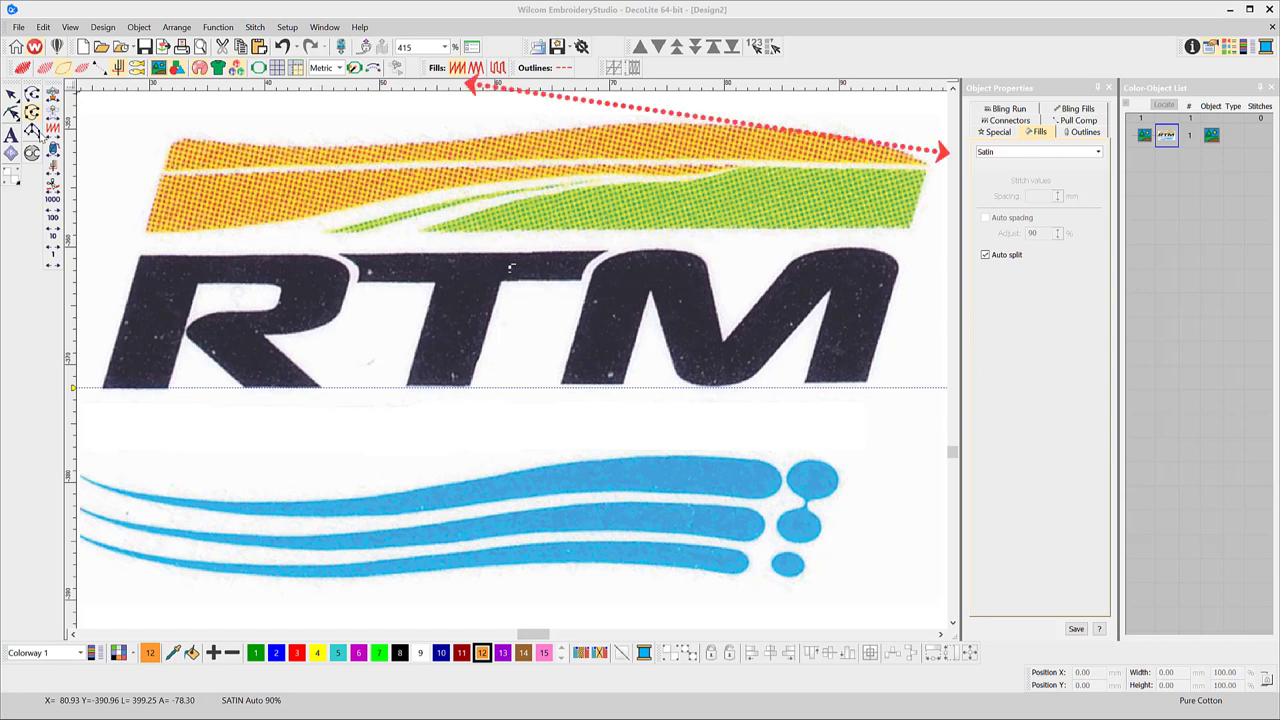
{"action": "left_click", "coordinate": [32, 131]}
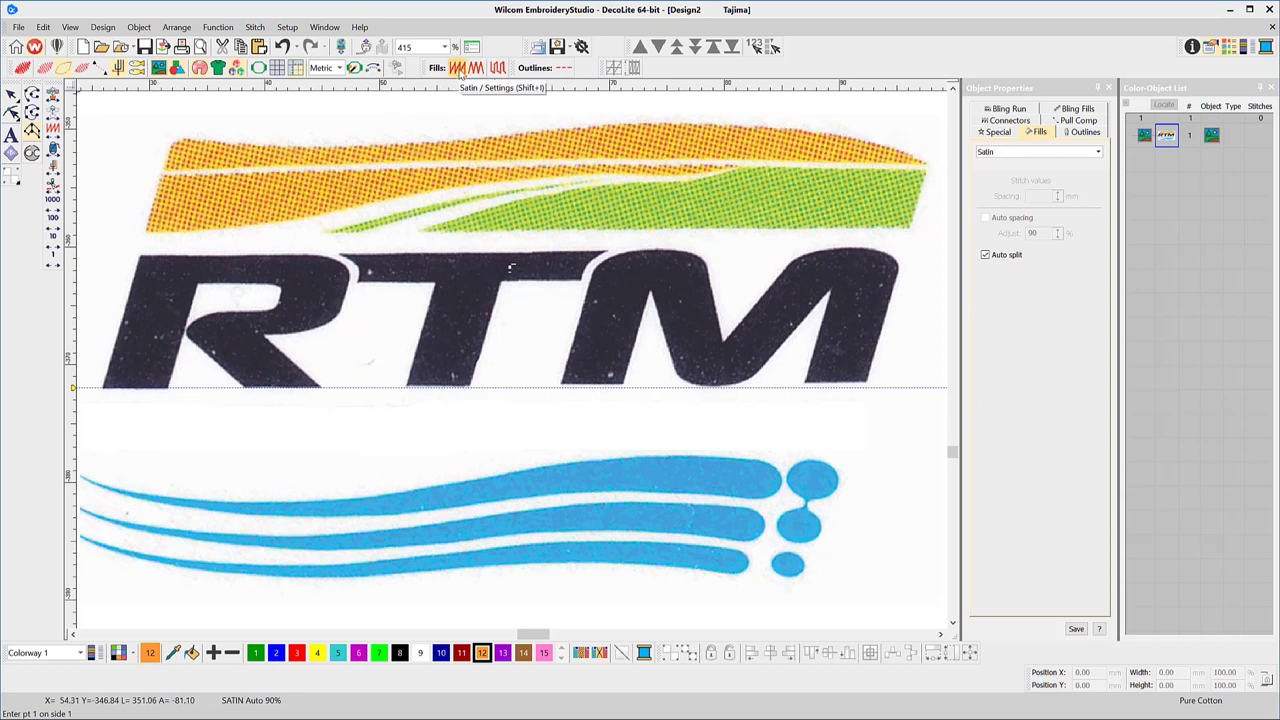
{"action": "left_click", "coordinate": [338, 653]}
Digitize the lowest blue wave as a satin column, placing point pairs from its thin left tip to its rounded right end.
{"action": "scroll", "coordinate": [107, 558], "scroll_direction": "up", "scroll_amount": 1}
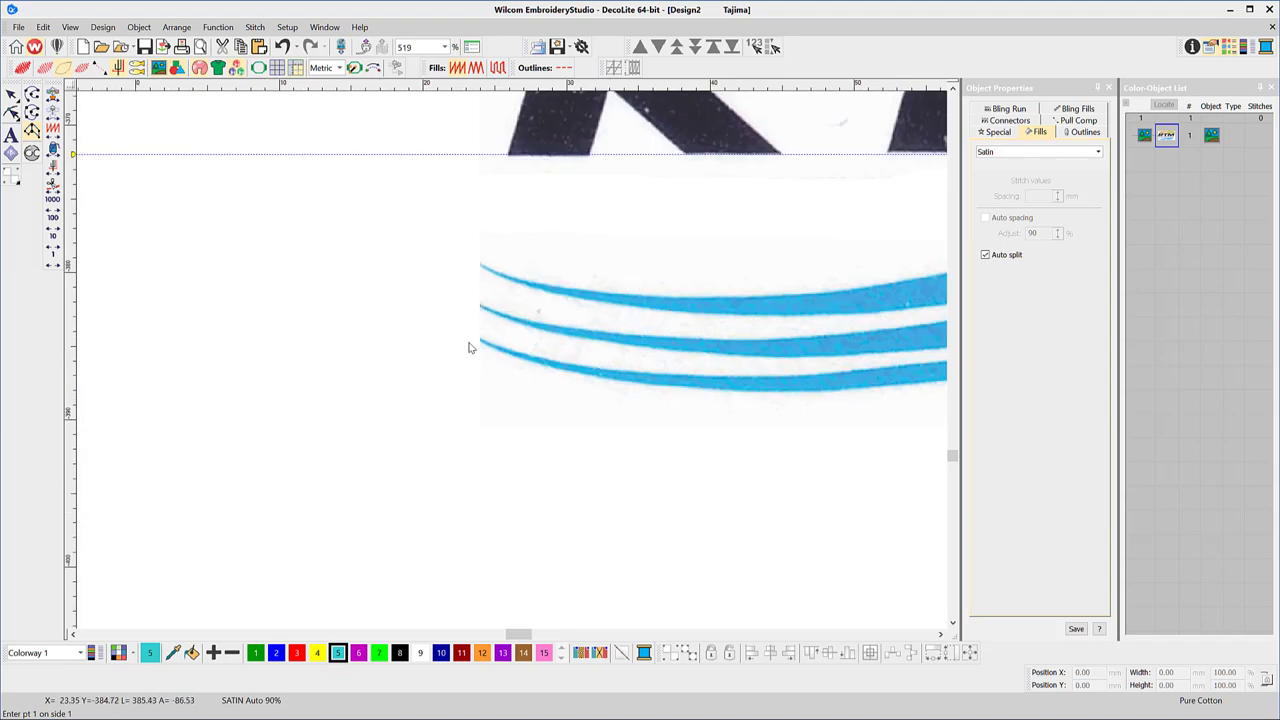
{"action": "scroll", "coordinate": [481, 347], "scroll_direction": "up", "scroll_amount": 2}
{"action": "left_click", "coordinate": [510, 358]}
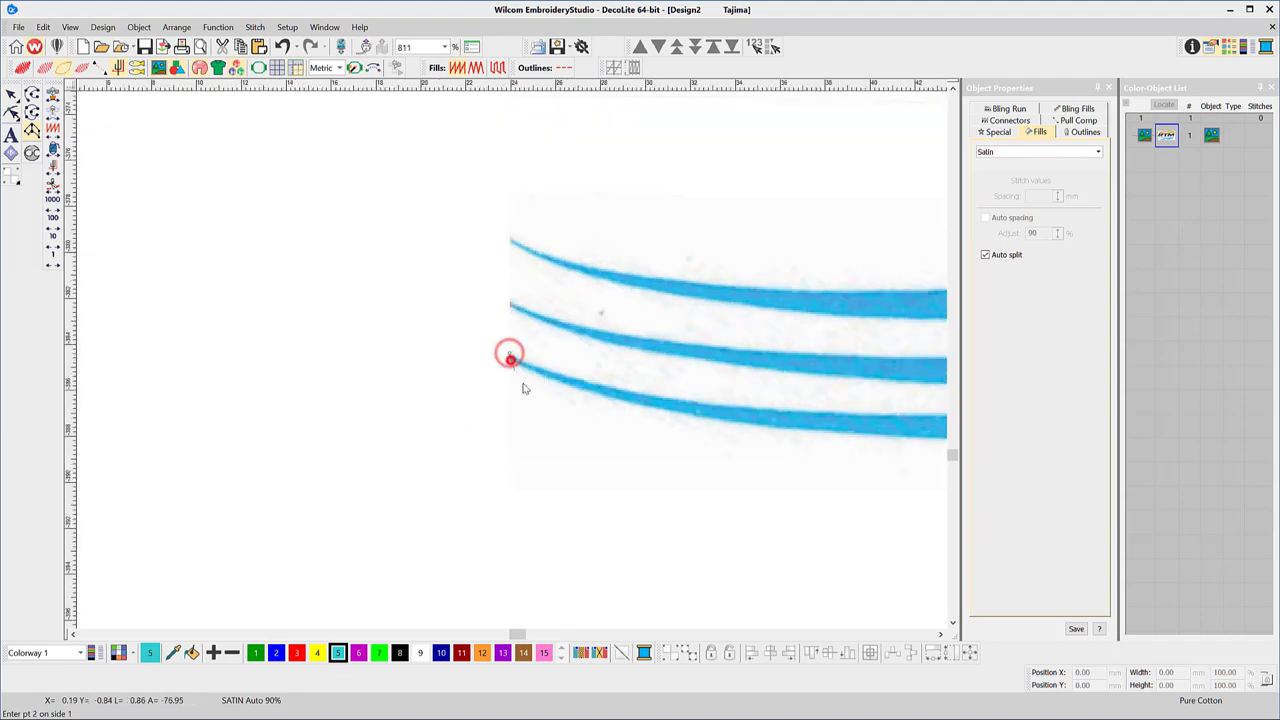
{"action": "left_click", "coordinate": [787, 416]}
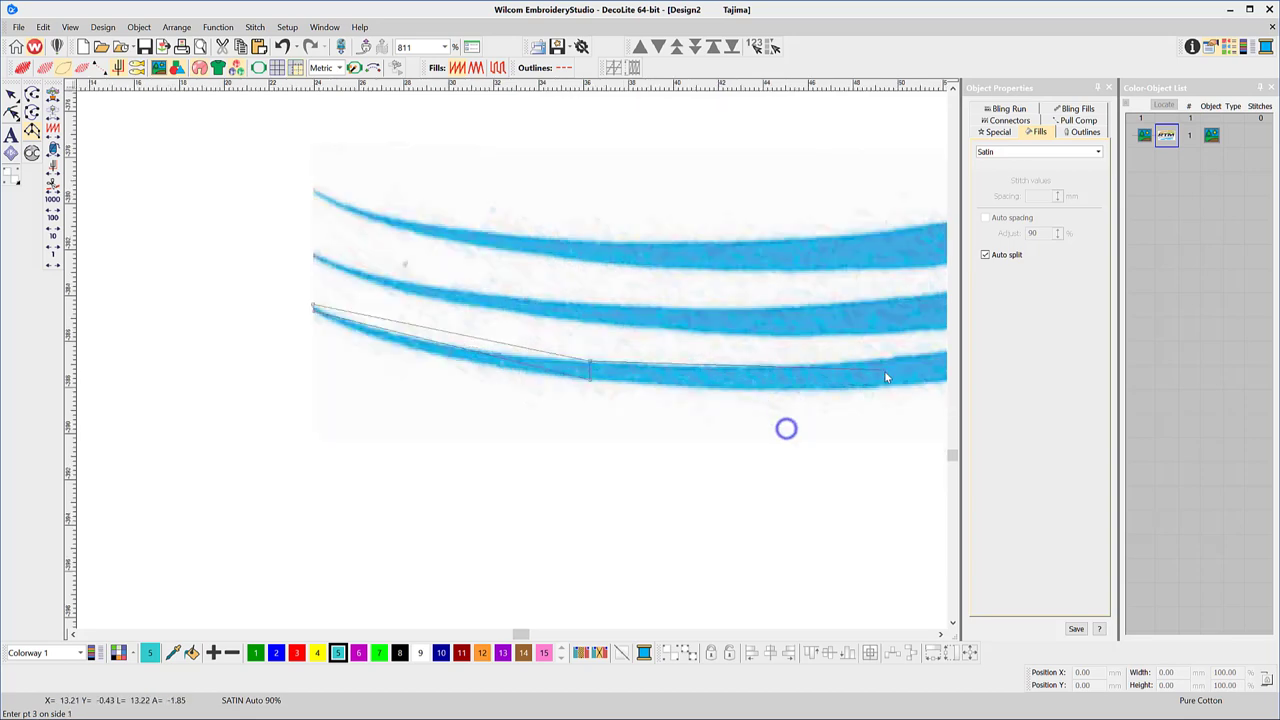
{"action": "left_click", "coordinate": [896, 388]}
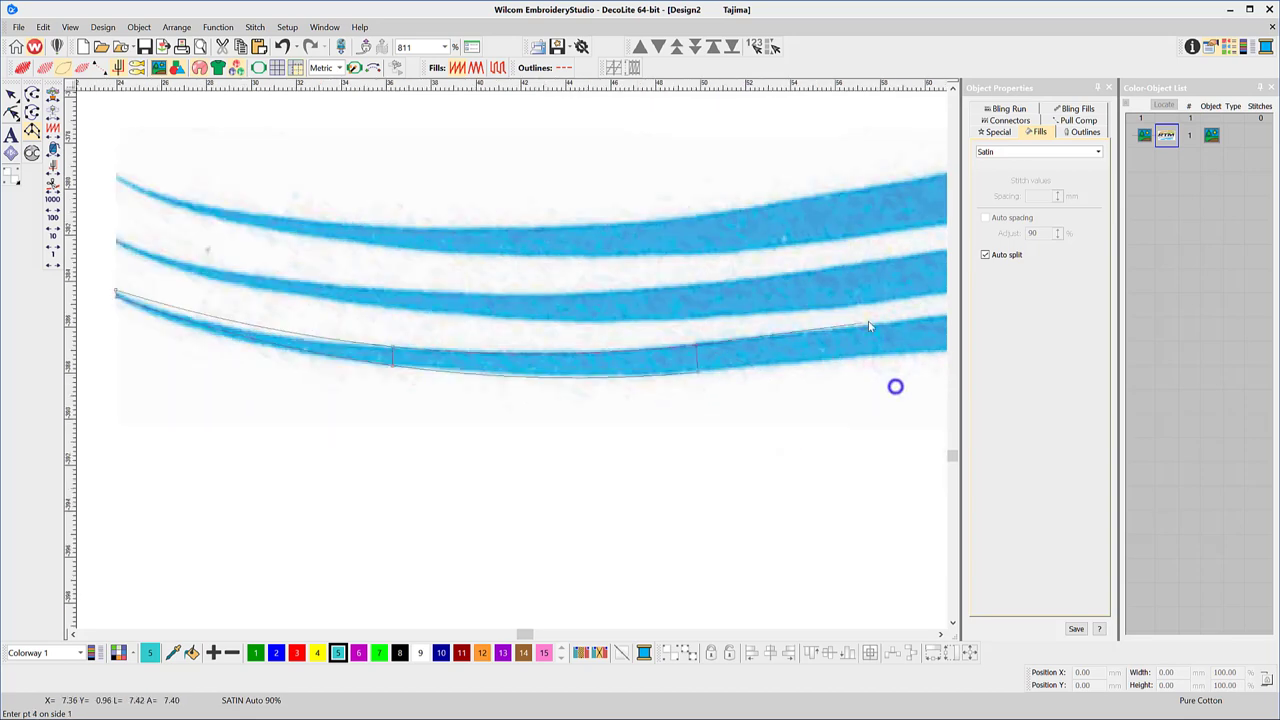
{"action": "left_click", "coordinate": [837, 331]}
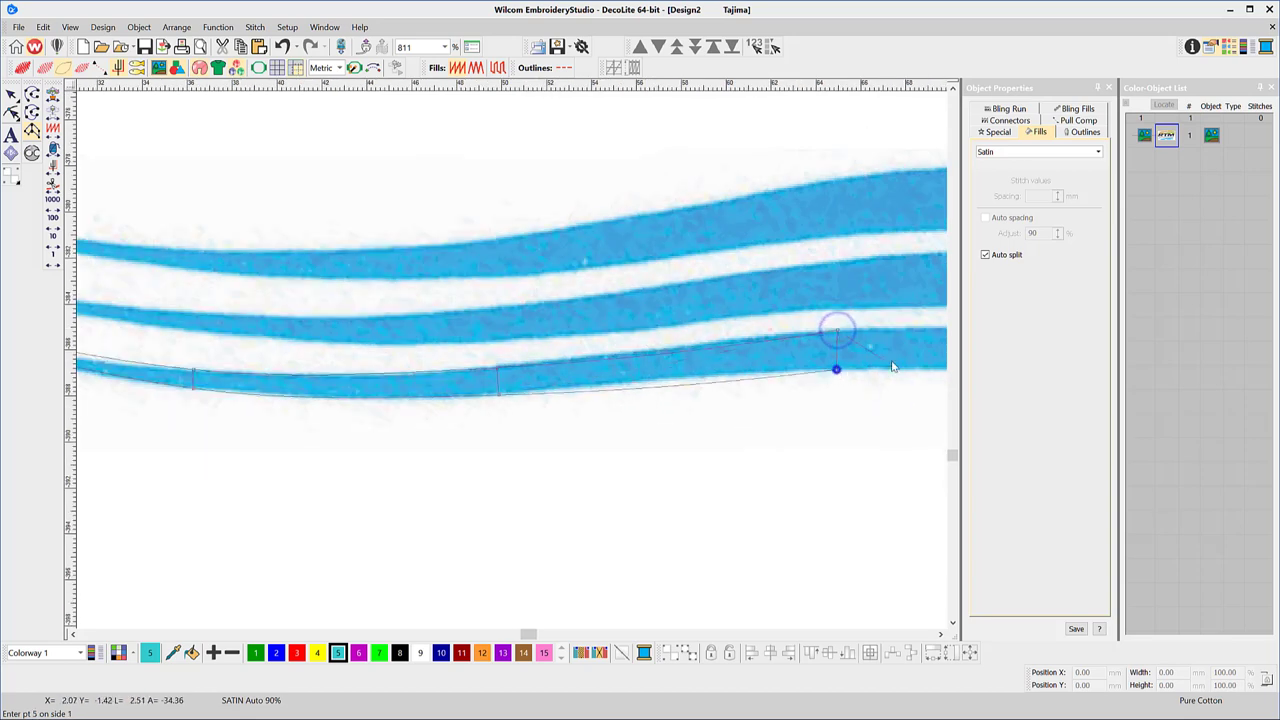
{"action": "left_click", "coordinate": [746, 345]}
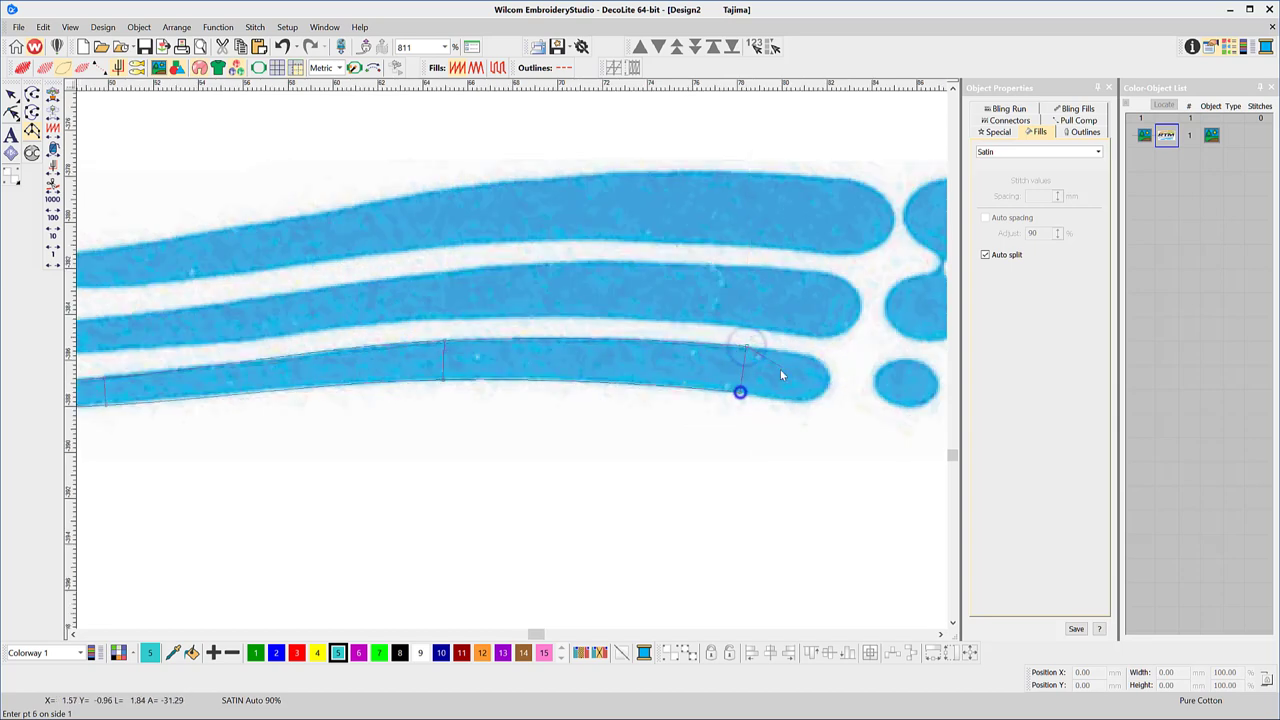
{"action": "left_click", "coordinate": [790, 399]}
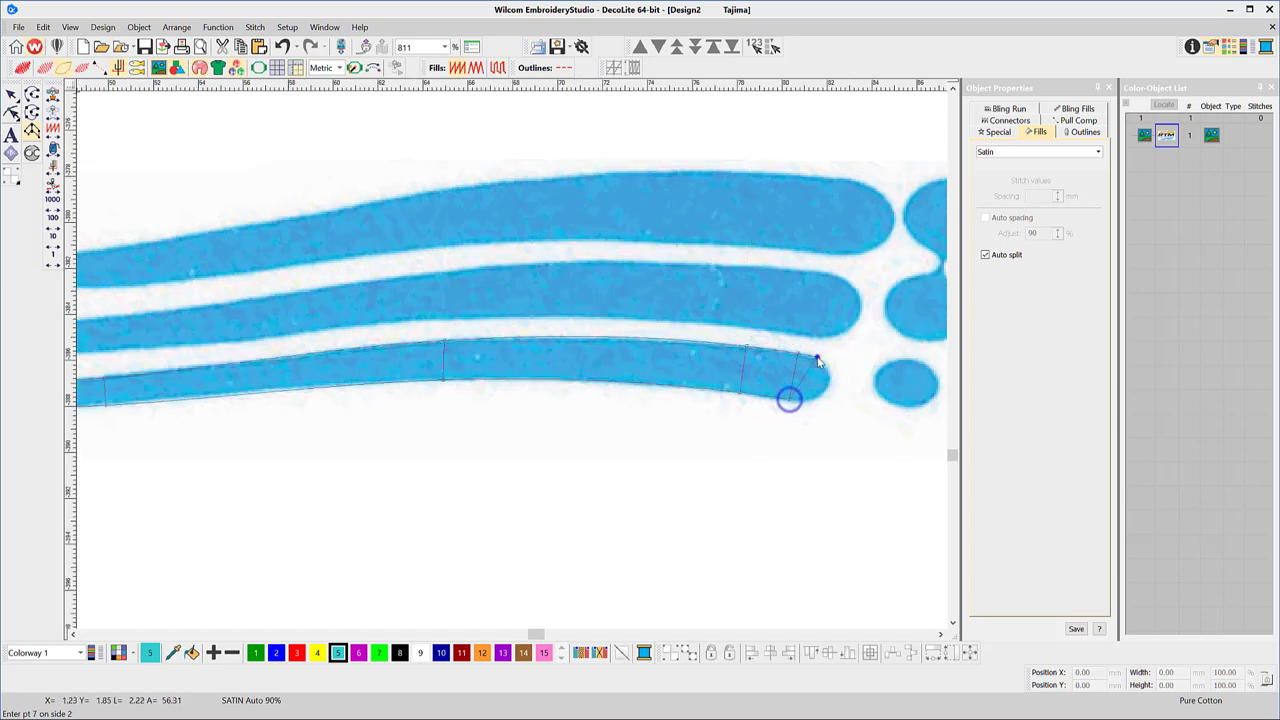
{"action": "left_click", "coordinate": [814, 357]}
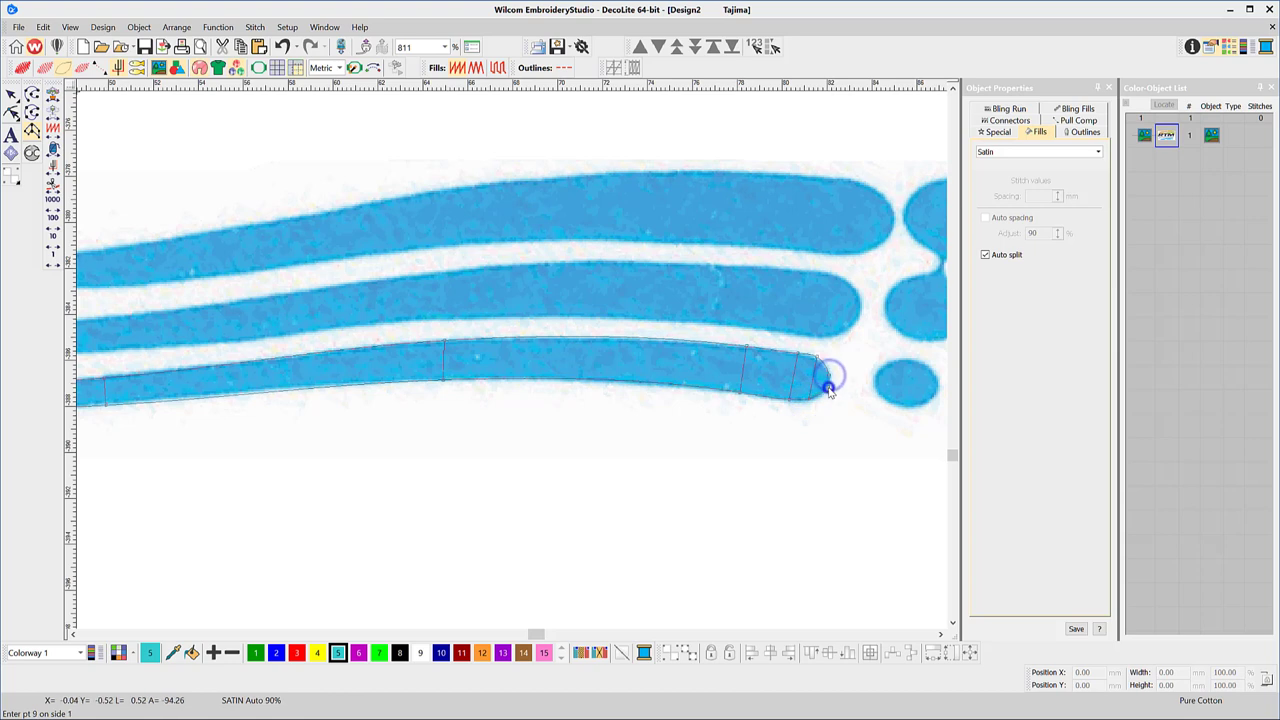
{"action": "key", "text": "Return"}
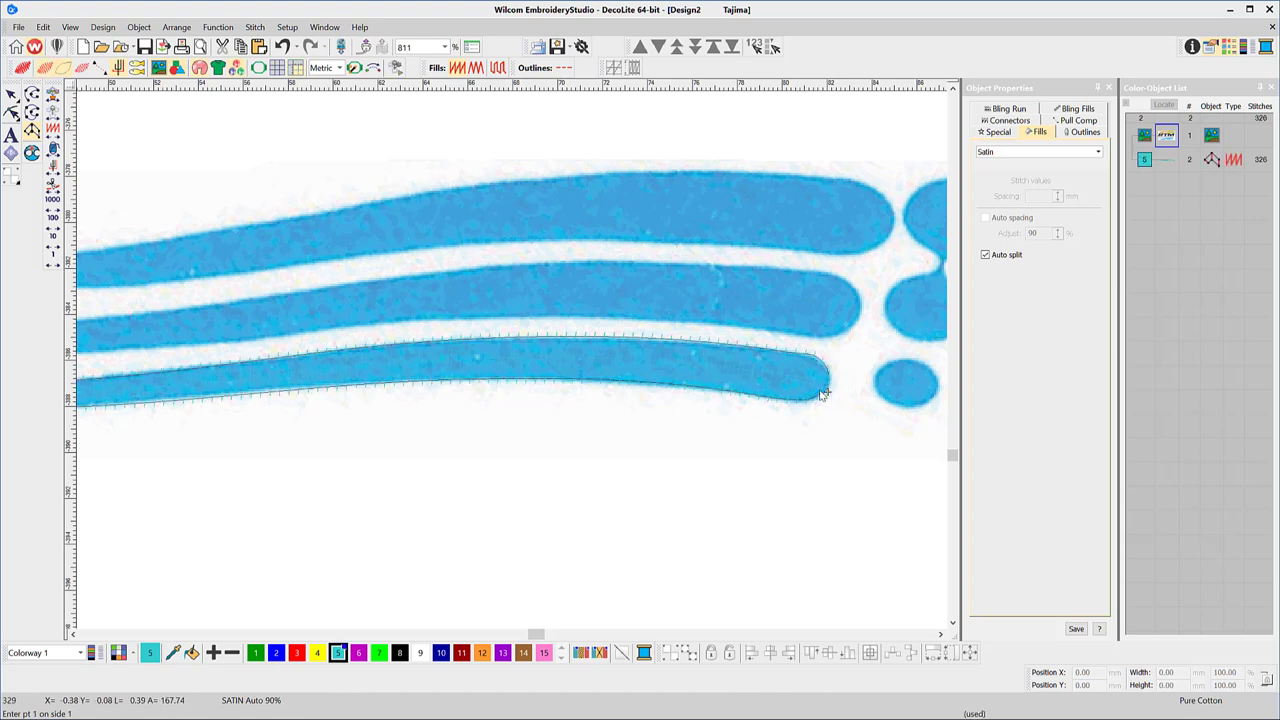
Digitize the middle blue wave as a satin column, placing point pairs from its rounded right end to its thin left tip.
{"action": "left_click", "coordinate": [859, 315]}
{"action": "left_click", "coordinate": [838, 335]}
{"action": "left_click", "coordinate": [734, 326]}
{"action": "left_click", "coordinate": [734, 265]}
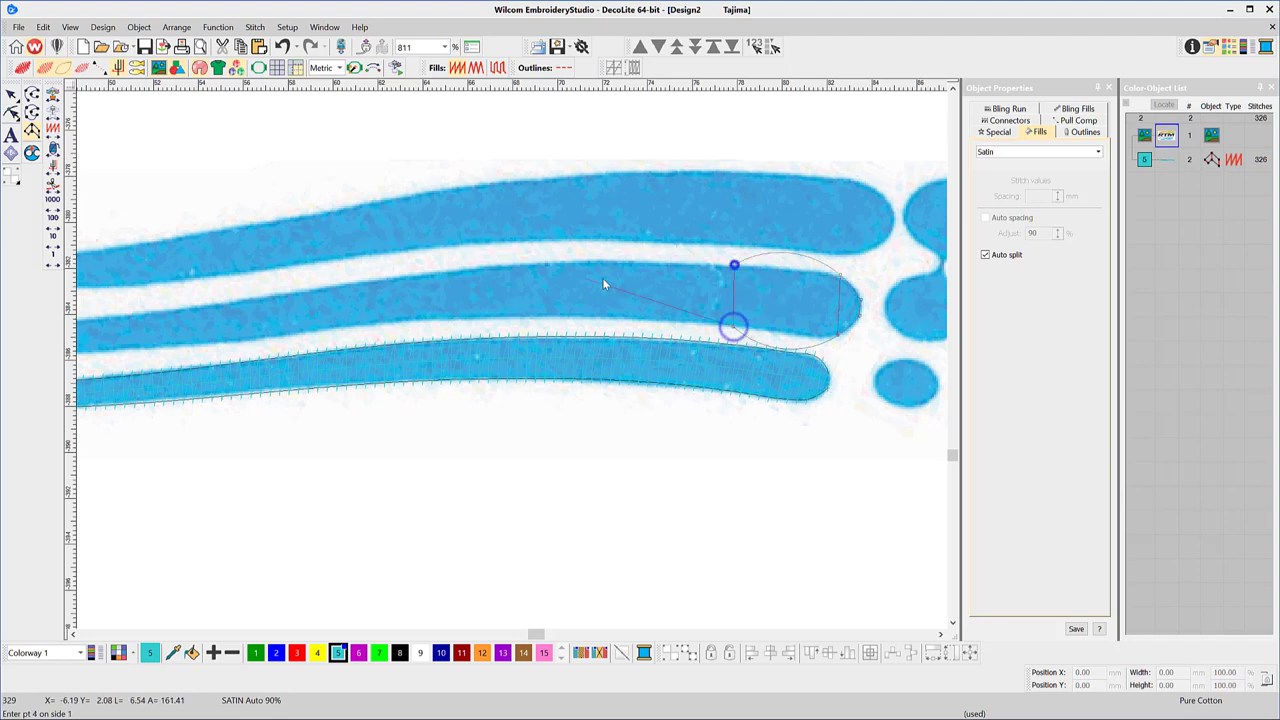
{"action": "left_click", "coordinate": [459, 320]}
{"action": "left_click", "coordinate": [457, 269]}
{"action": "left_click", "coordinate": [210, 344]}
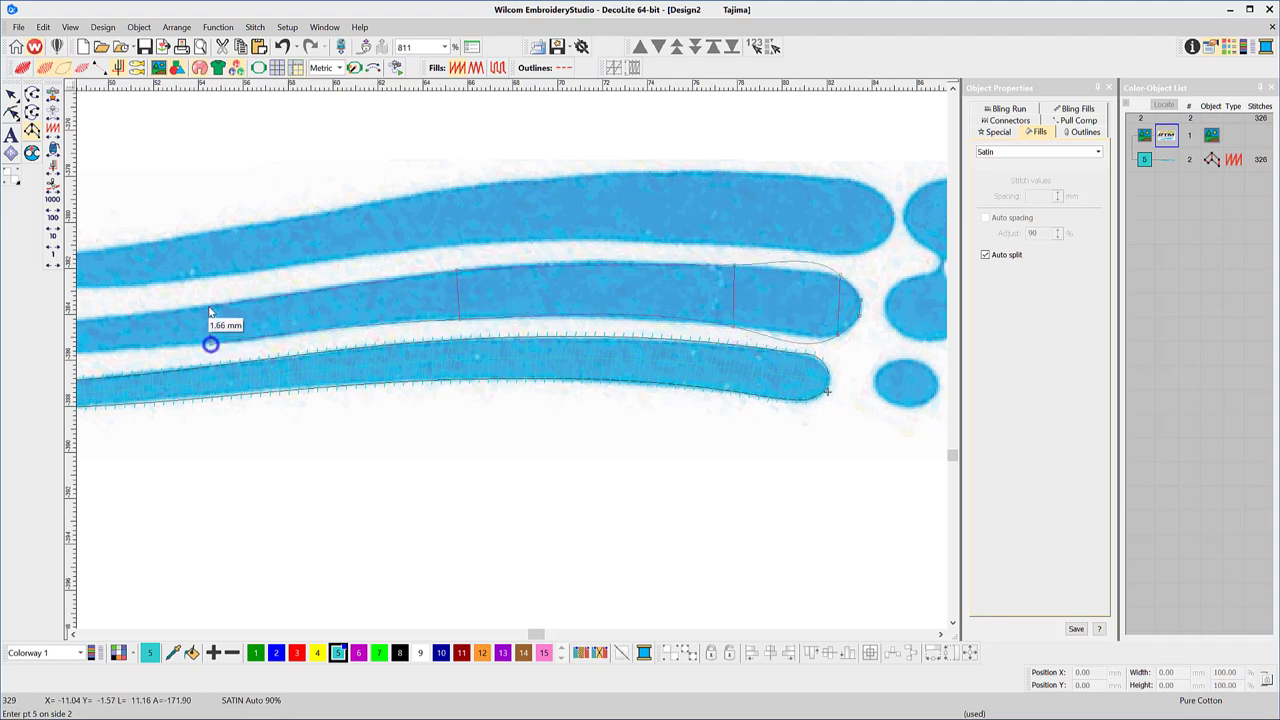
{"action": "left_click", "coordinate": [208, 306]}
{"action": "left_click", "coordinate": [206, 362]}
{"action": "left_click", "coordinate": [207, 332]}
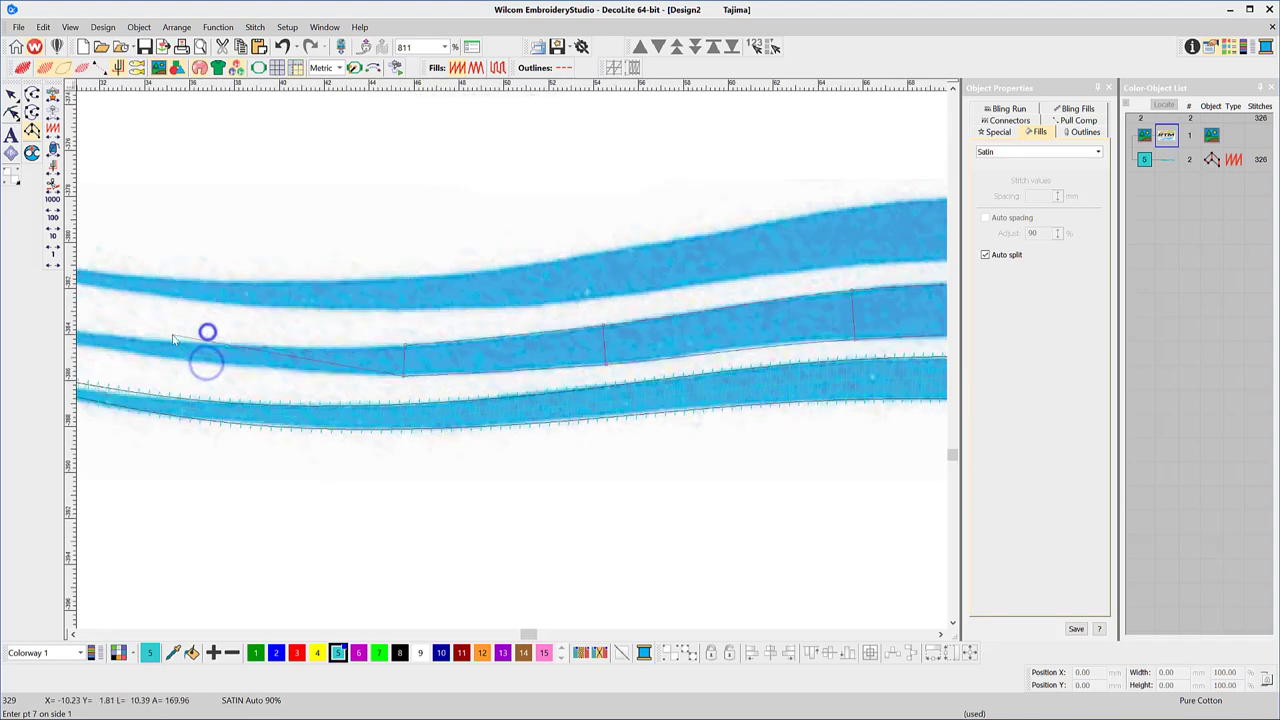
{"action": "left_click", "coordinate": [262, 340]}
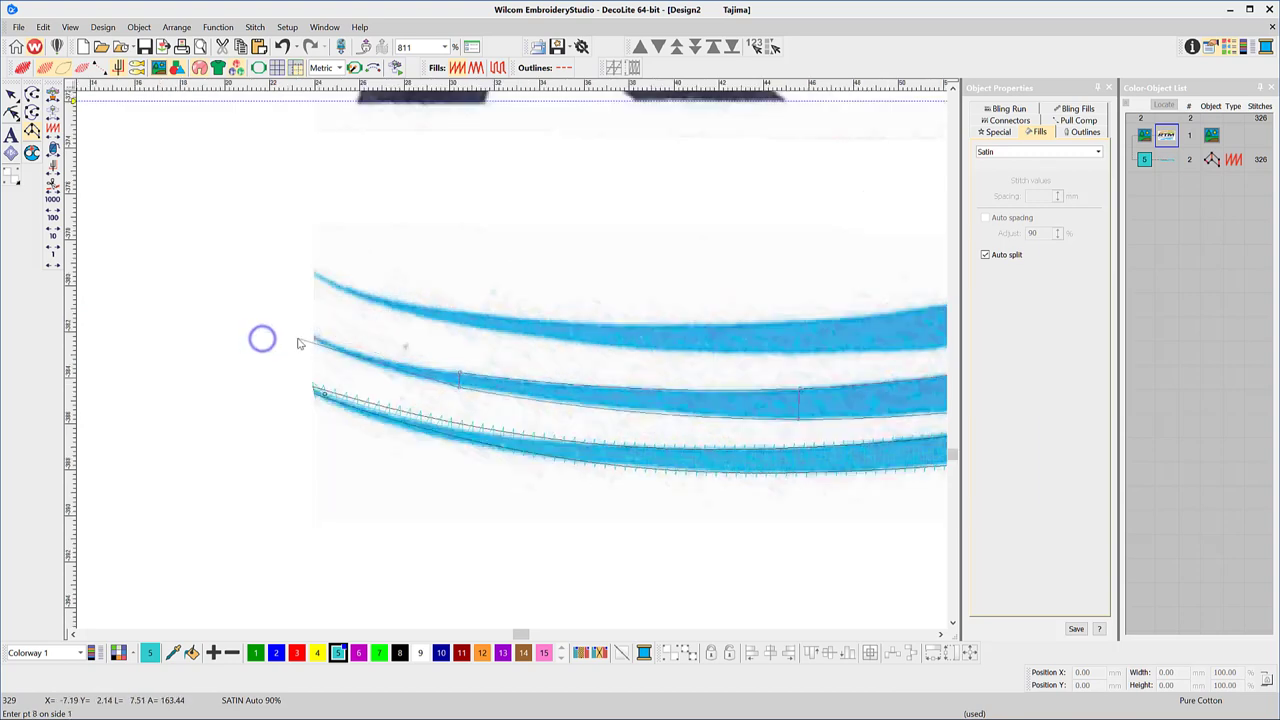
{"action": "left_click", "coordinate": [314, 344]}
{"action": "left_click", "coordinate": [314, 334]}
{"action": "key", "text": "Return"}
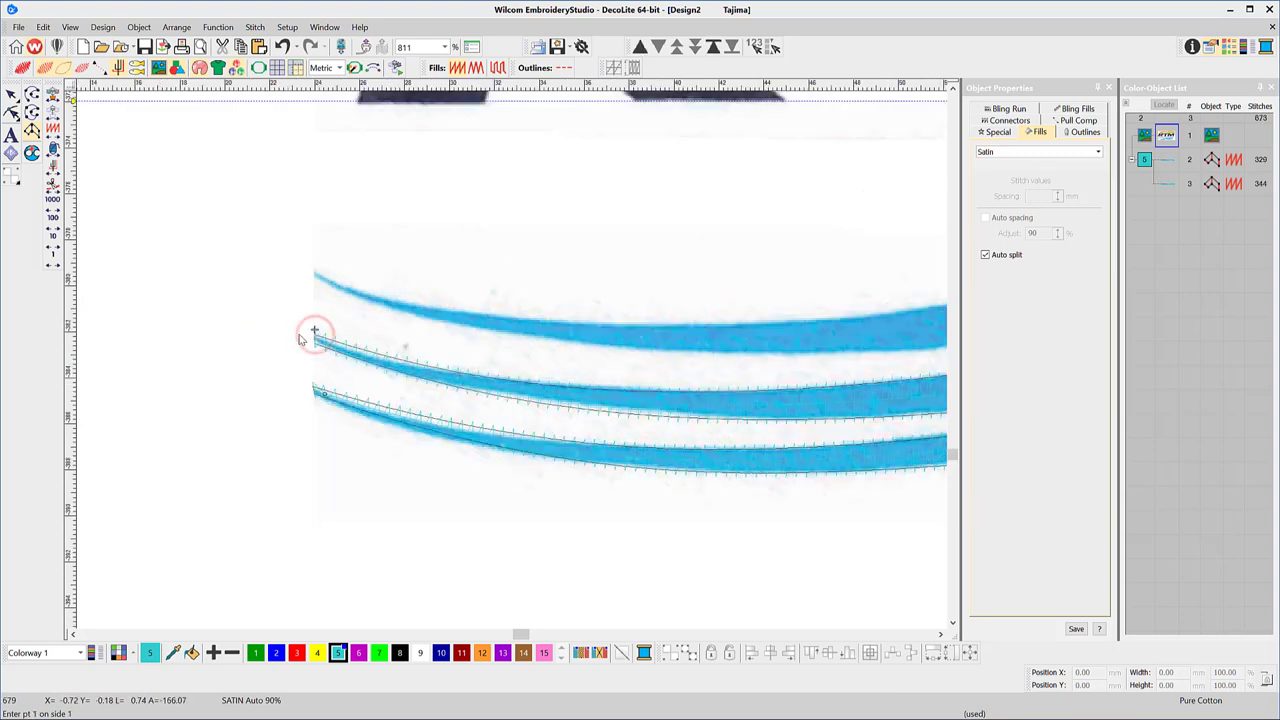
Add a reshape point to the lowest wave near its thin left tip and fit its edges to the artwork.
{"action": "right_click", "coordinate": [446, 423]}
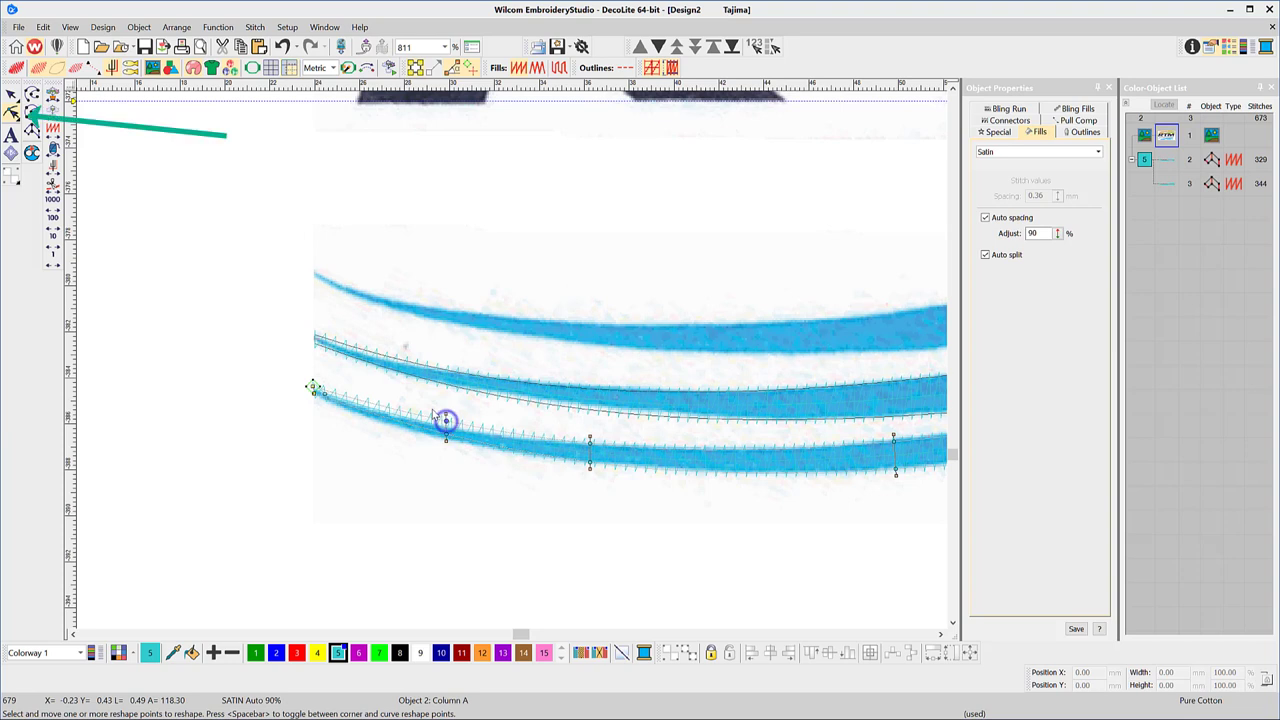
{"action": "mouse_move", "coordinate": [431, 409]}
{"action": "left_mouse_down"}
{"action": "mouse_move", "coordinate": [453, 446]}
{"action": "mouse_move", "coordinate": [445, 438]}
{"action": "left_mouse_up"}
{"action": "scroll", "coordinate": [742, 455], "scroll_direction": "down", "scroll_amount": 3}
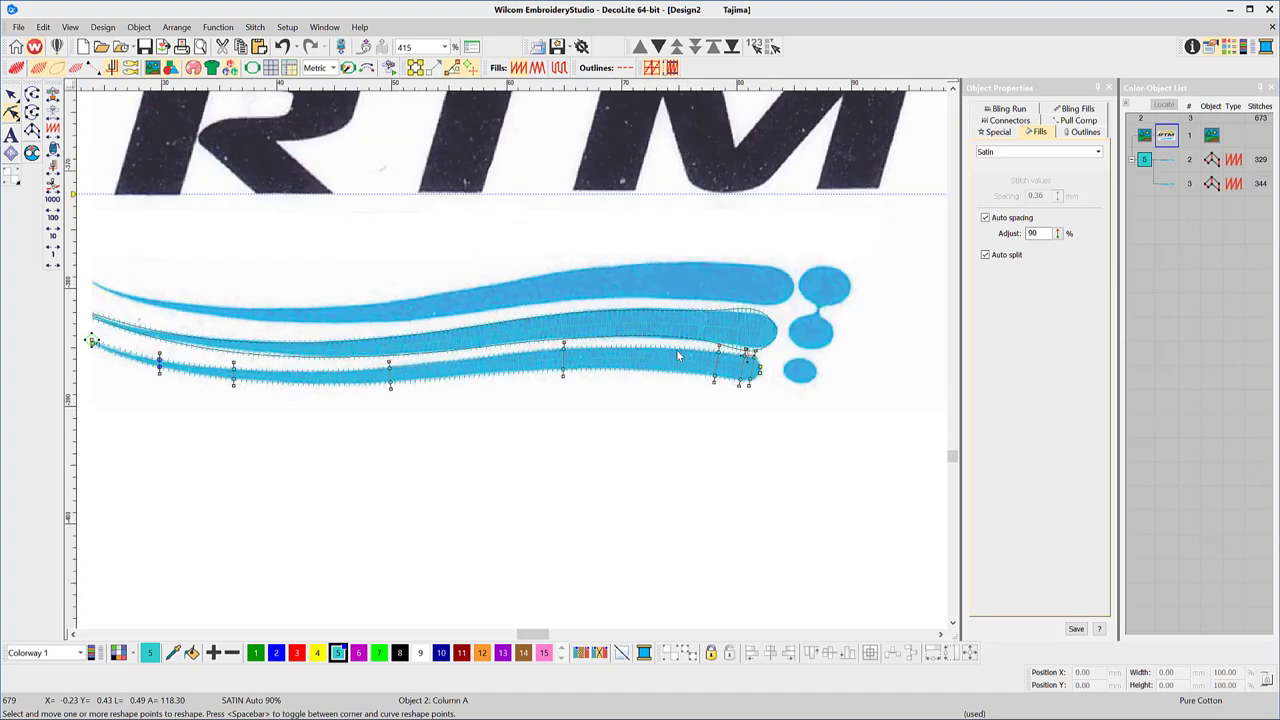
Reshape the middle wave's rounded right end by moving its upper and lower edge points to follow the artwork.
{"action": "scroll", "coordinate": [755, 345], "scroll_direction": "up", "scroll_amount": 4}
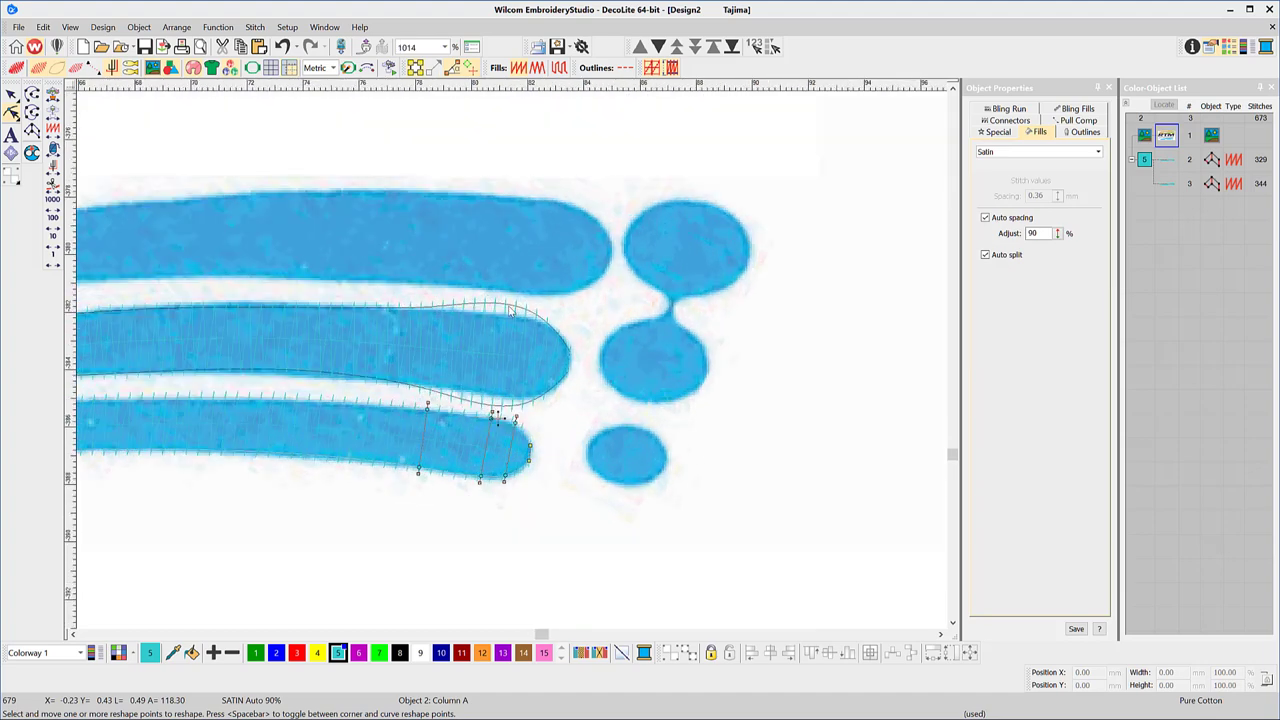
{"action": "left_click", "coordinate": [510, 310]}
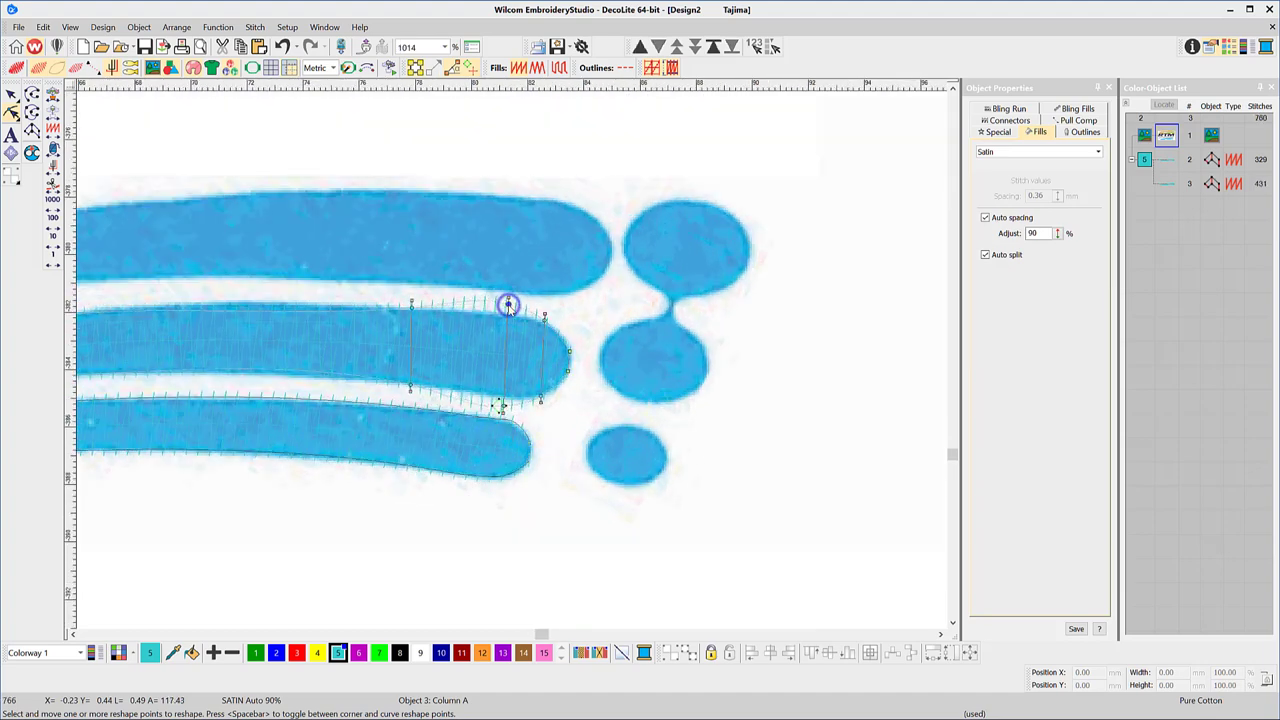
{"action": "left_click_drag", "start_coordinate": [508, 306], "coordinate": [508, 308]}
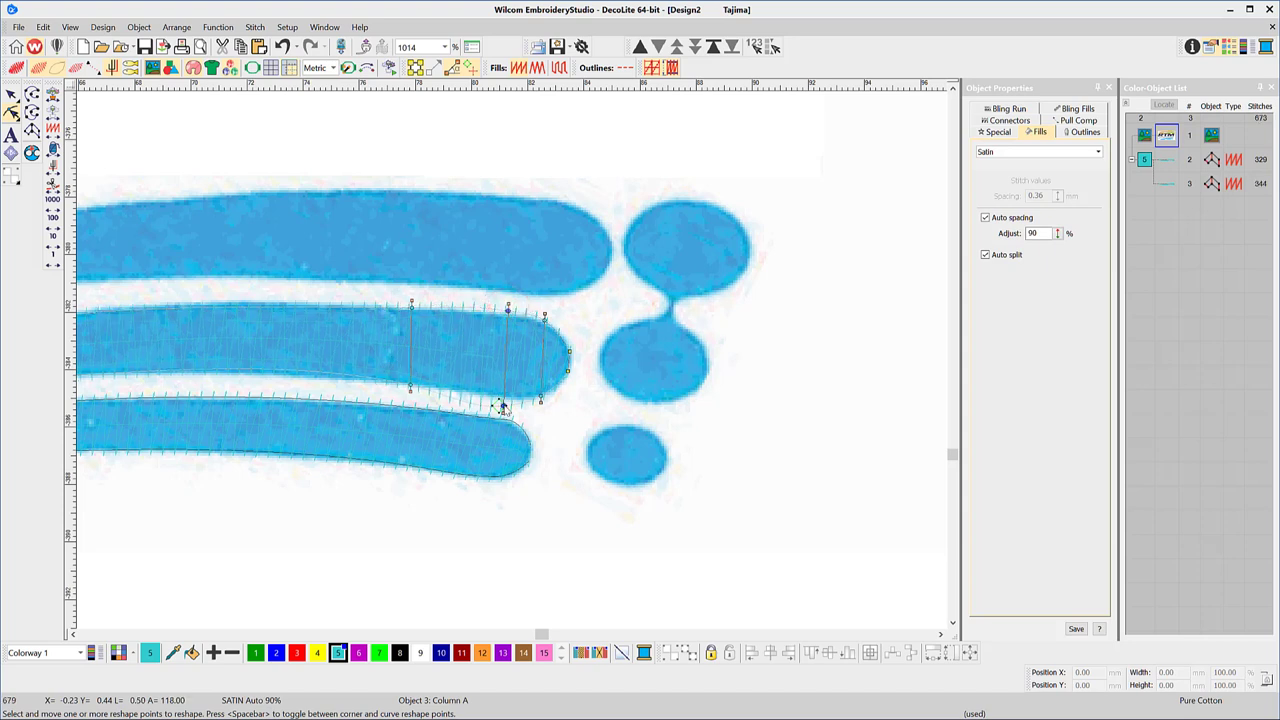
{"action": "left_click_drag", "start_coordinate": [503, 406], "coordinate": [503, 398]}
{"action": "left_click_drag", "start_coordinate": [410, 386], "coordinate": [401, 386]}
Digitize the top blue wave as a satin column, placing point pairs from its rounded right end to its thin left tip.
{"action": "scroll", "coordinate": [512, 363], "scroll_direction": "down", "scroll_amount": 1}
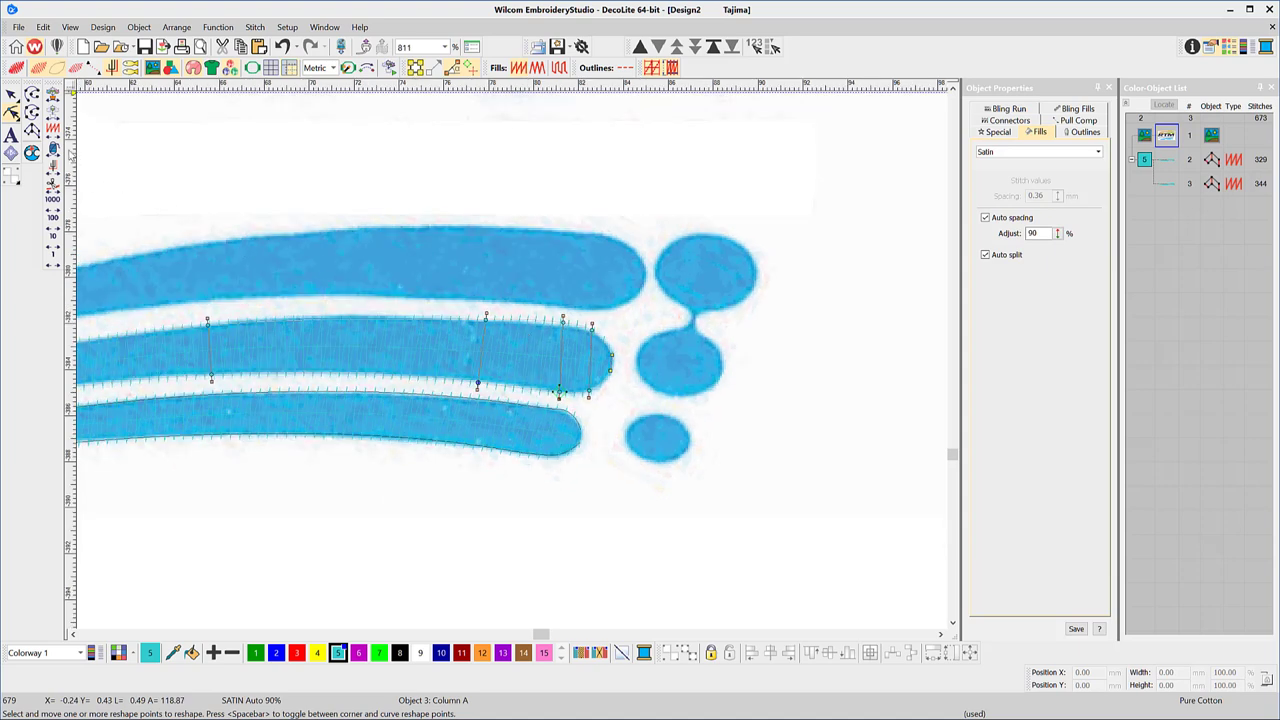
{"action": "left_click", "coordinate": [33, 133]}
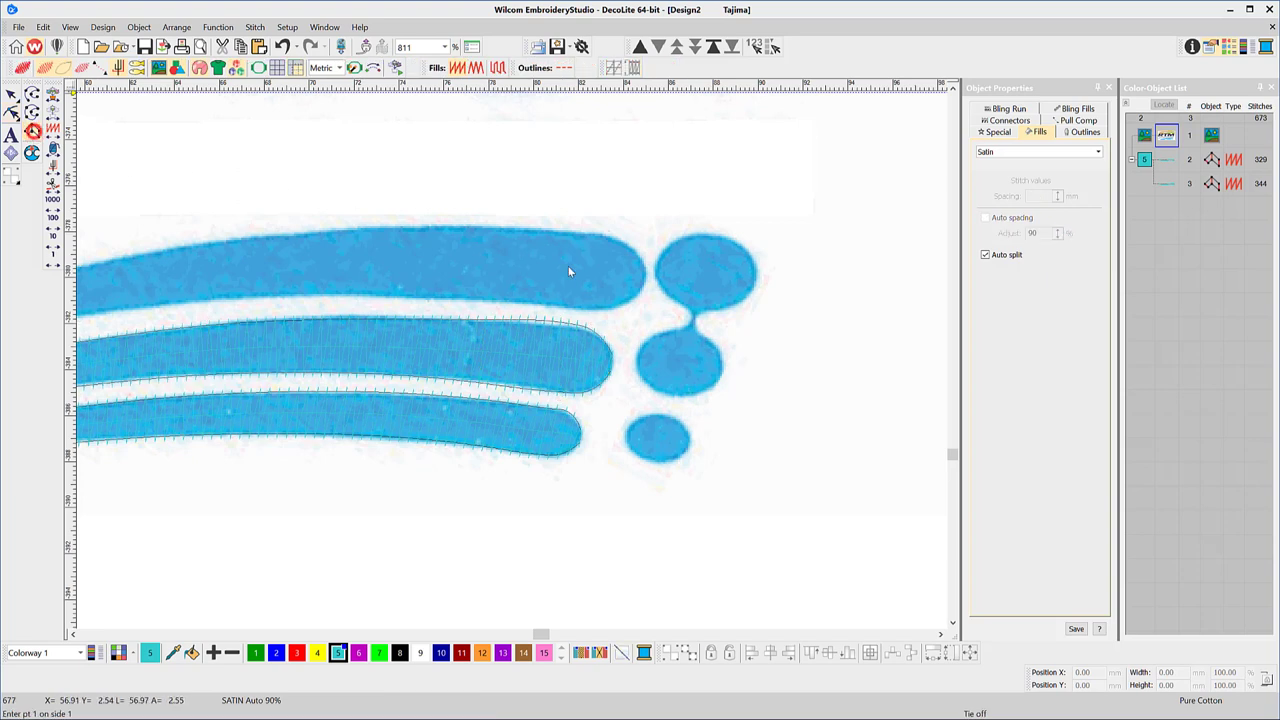
{"action": "left_click", "coordinate": [647, 268]}
{"action": "right_click", "coordinate": [628, 302]}
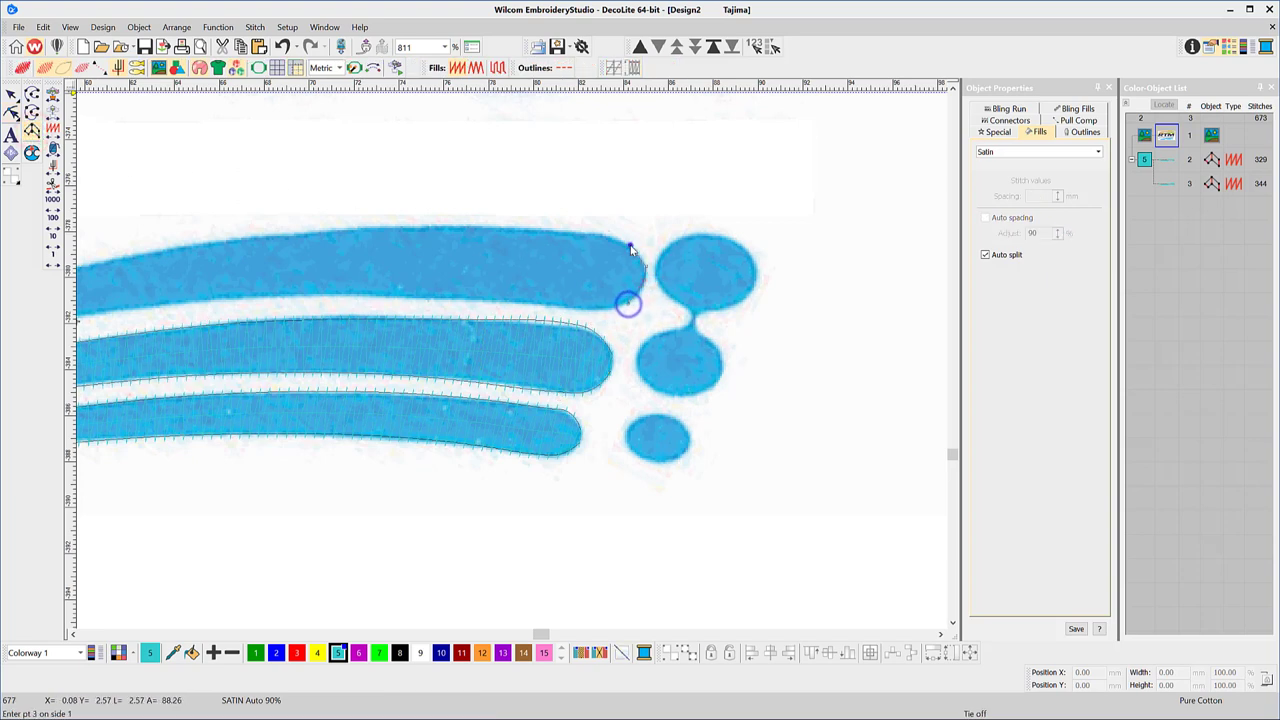
{"action": "right_click", "coordinate": [630, 245]}
{"action": "right_click", "coordinate": [576, 311]}
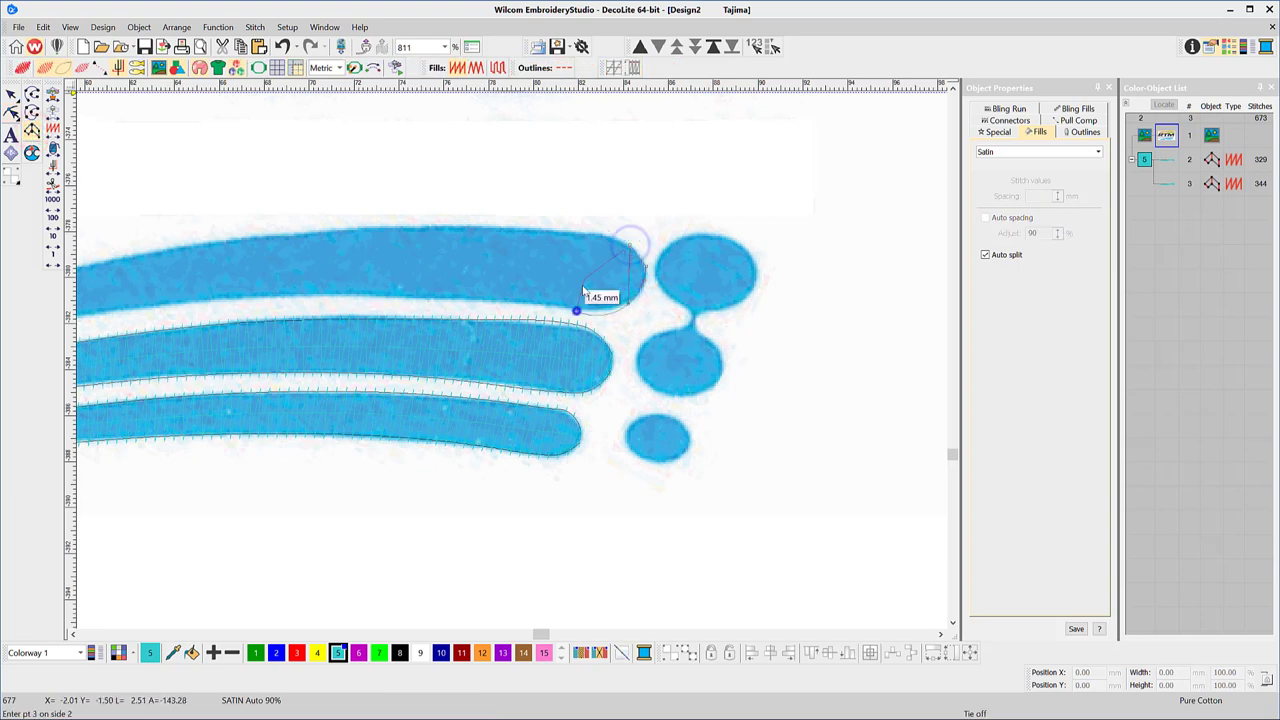
{"action": "right_click", "coordinate": [329, 295]}
{"action": "right_click", "coordinate": [329, 232]}
{"action": "right_click", "coordinate": [246, 355]}
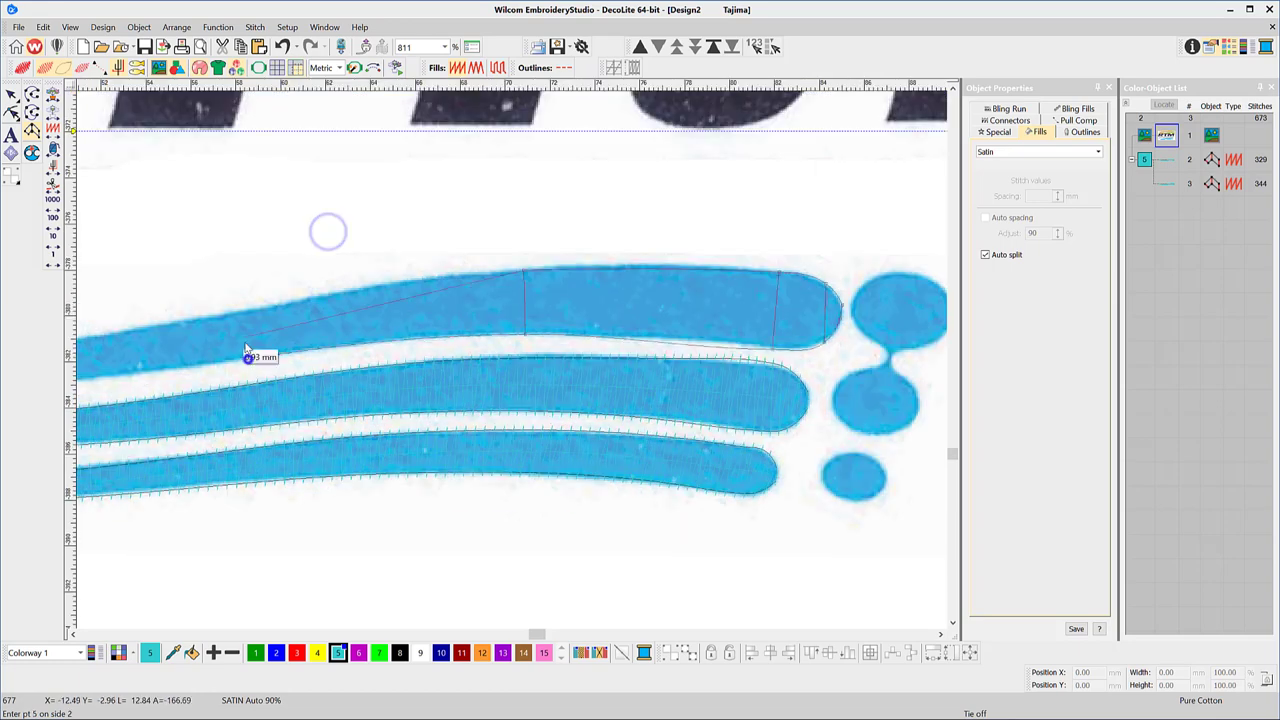
{"action": "right_click", "coordinate": [240, 311]}
{"action": "right_click", "coordinate": [260, 374]}
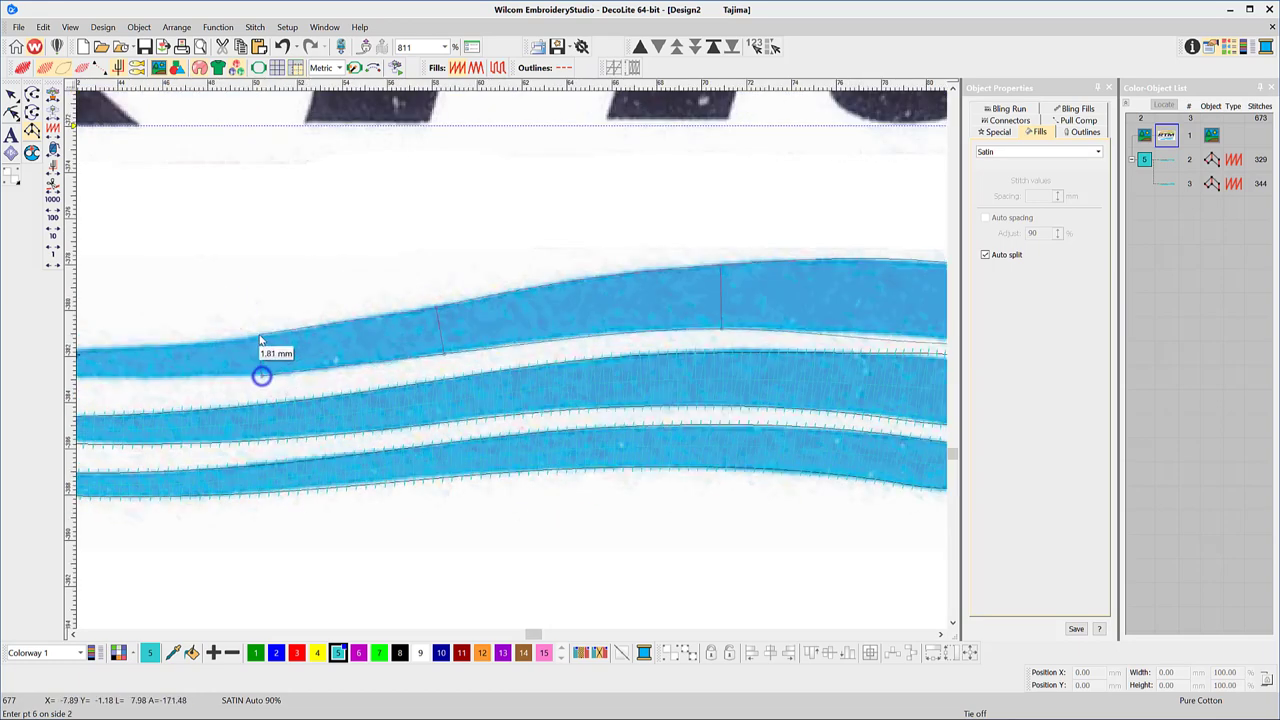
{"action": "right_click", "coordinate": [311, 363]}
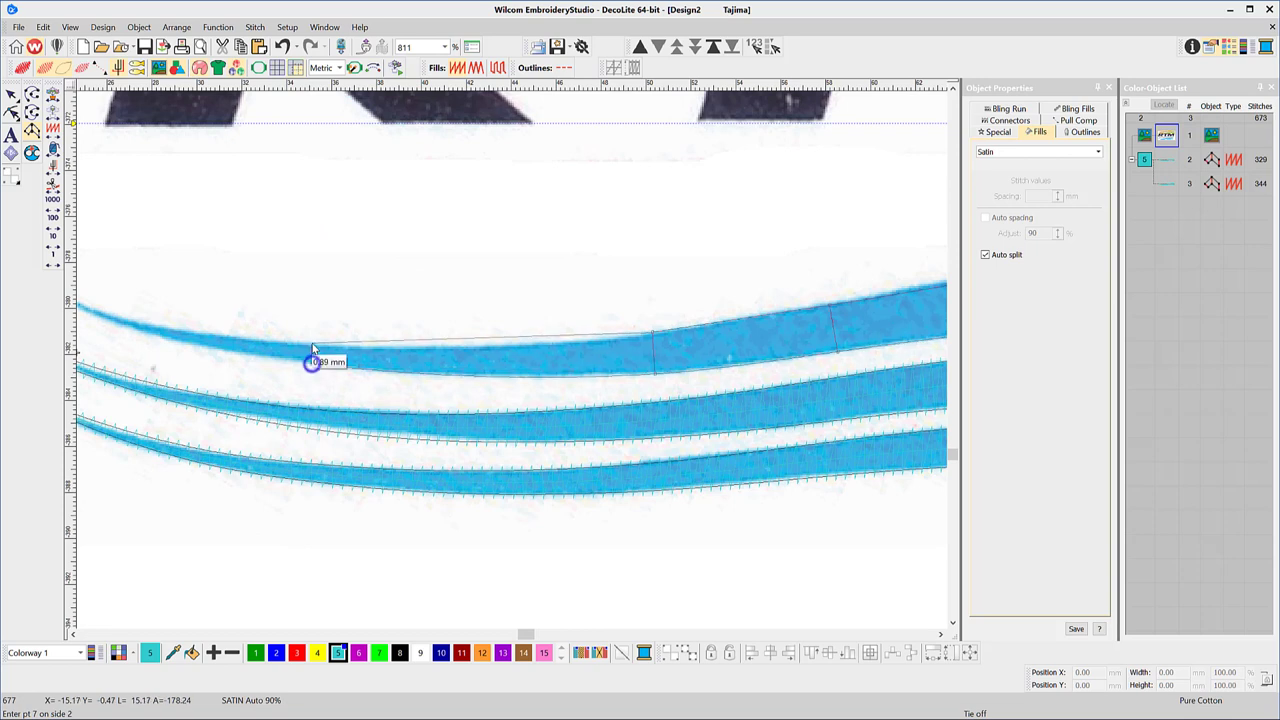
{"action": "left_click", "coordinate": [257, 328]}
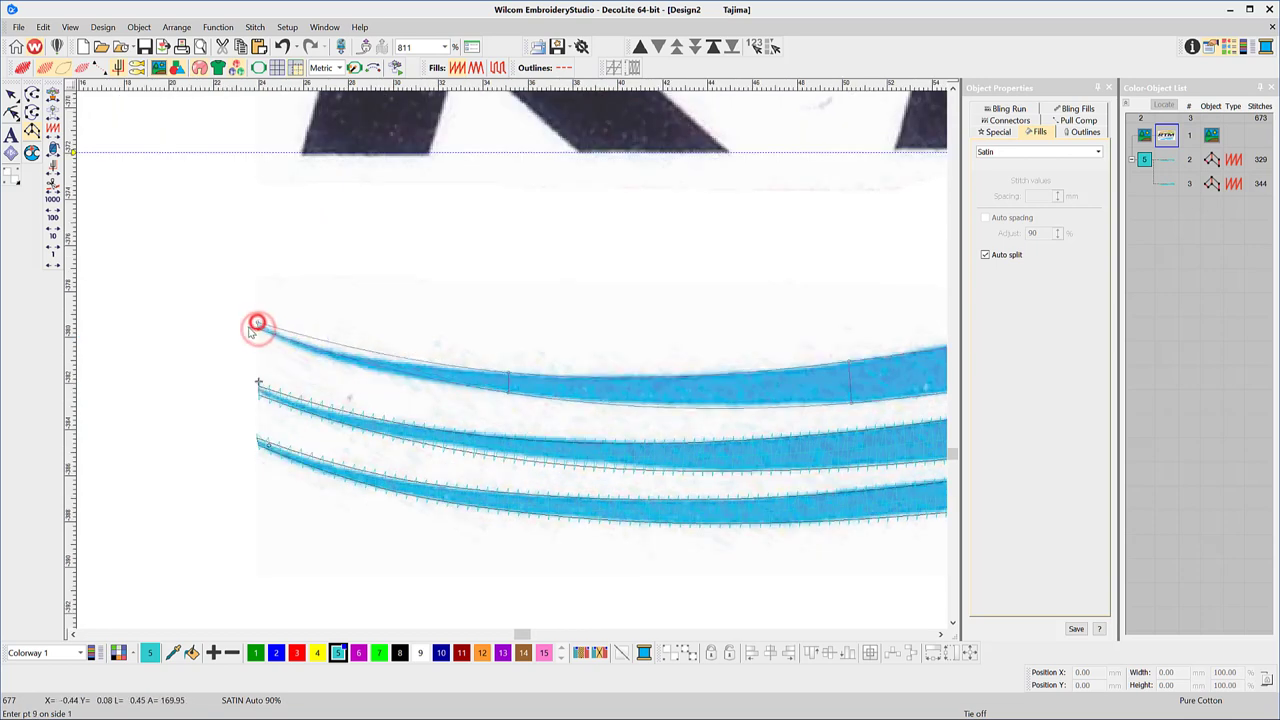
{"action": "key", "text": "Return"}
Add a reshape point to the top wave near its thin left tip and fit its edges to the artwork.
{"action": "key", "text": "h"}
{"action": "right_click", "coordinate": [345, 356]}
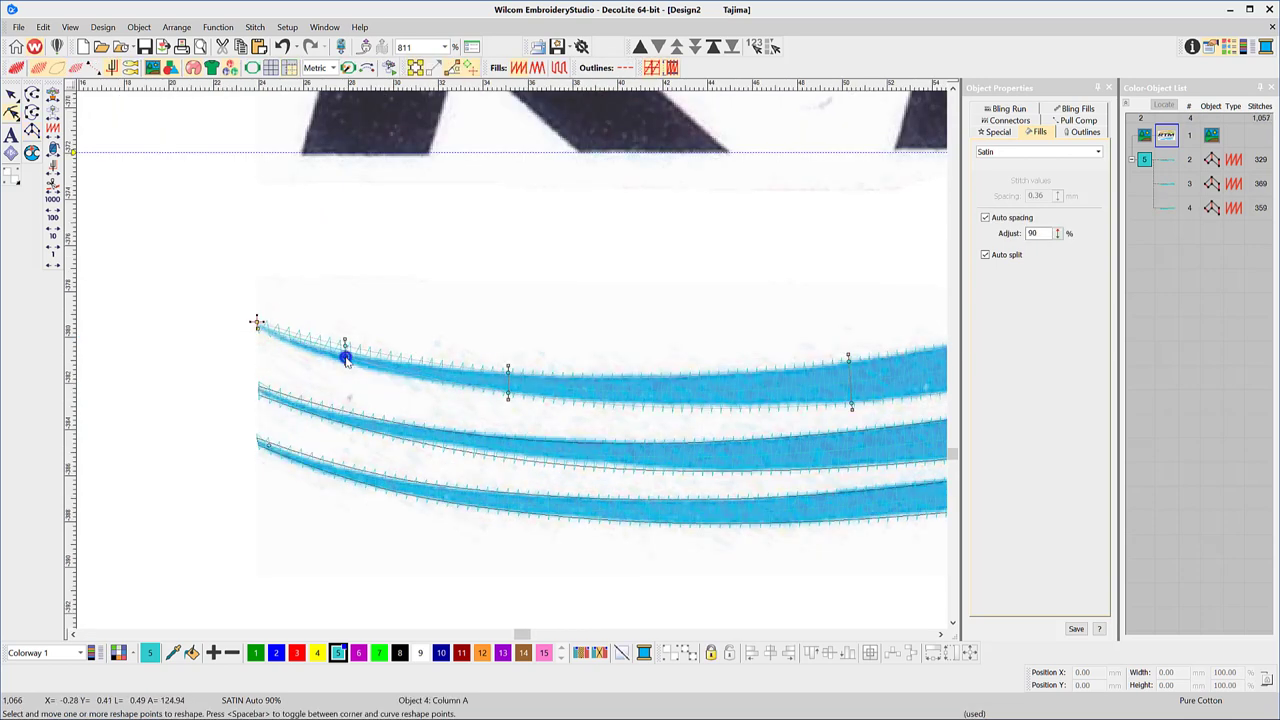
{"action": "left_click_drag", "start_coordinate": [328, 329], "coordinate": [343, 358]}
Digitize the top blue droplet as a satin column, placing point pairs from its left edge to its right edge.
{"action": "scroll", "coordinate": [308, 319], "scroll_direction": "down", "scroll_amount": 4}
{"action": "scroll", "coordinate": [613, 360], "scroll_direction": "up", "scroll_amount": 4}
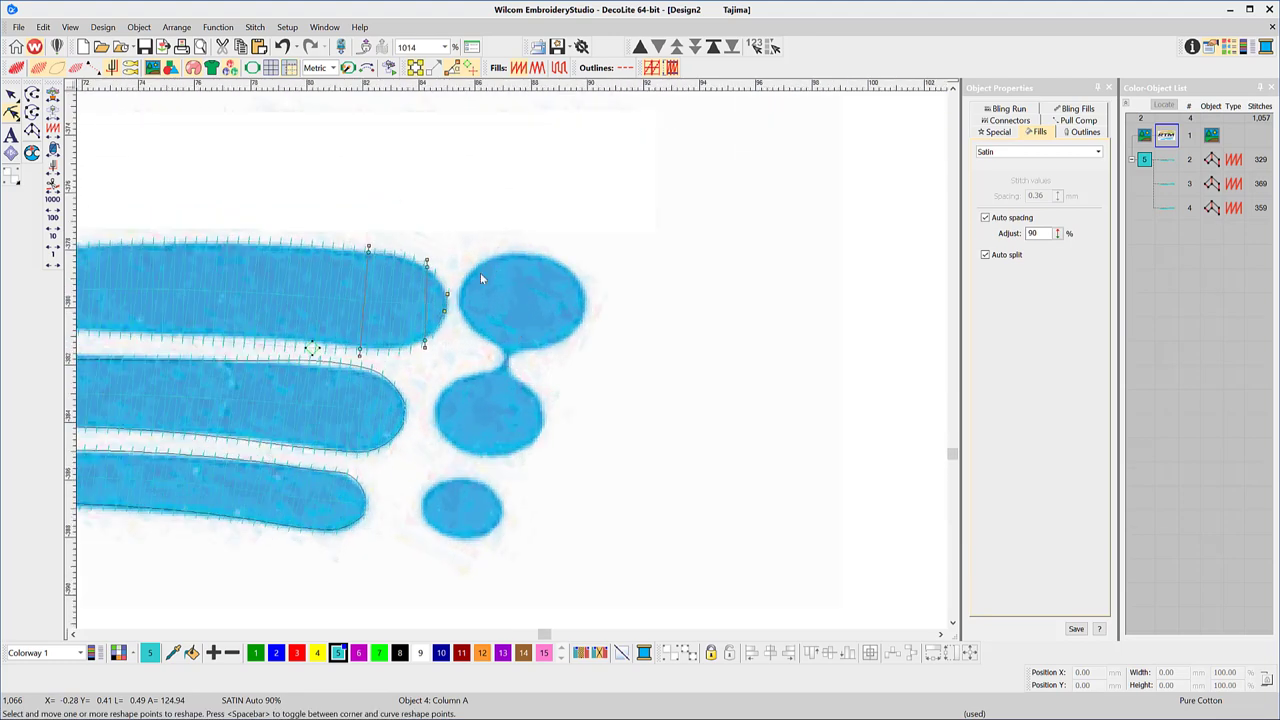
{"action": "left_click", "coordinate": [32, 131]}
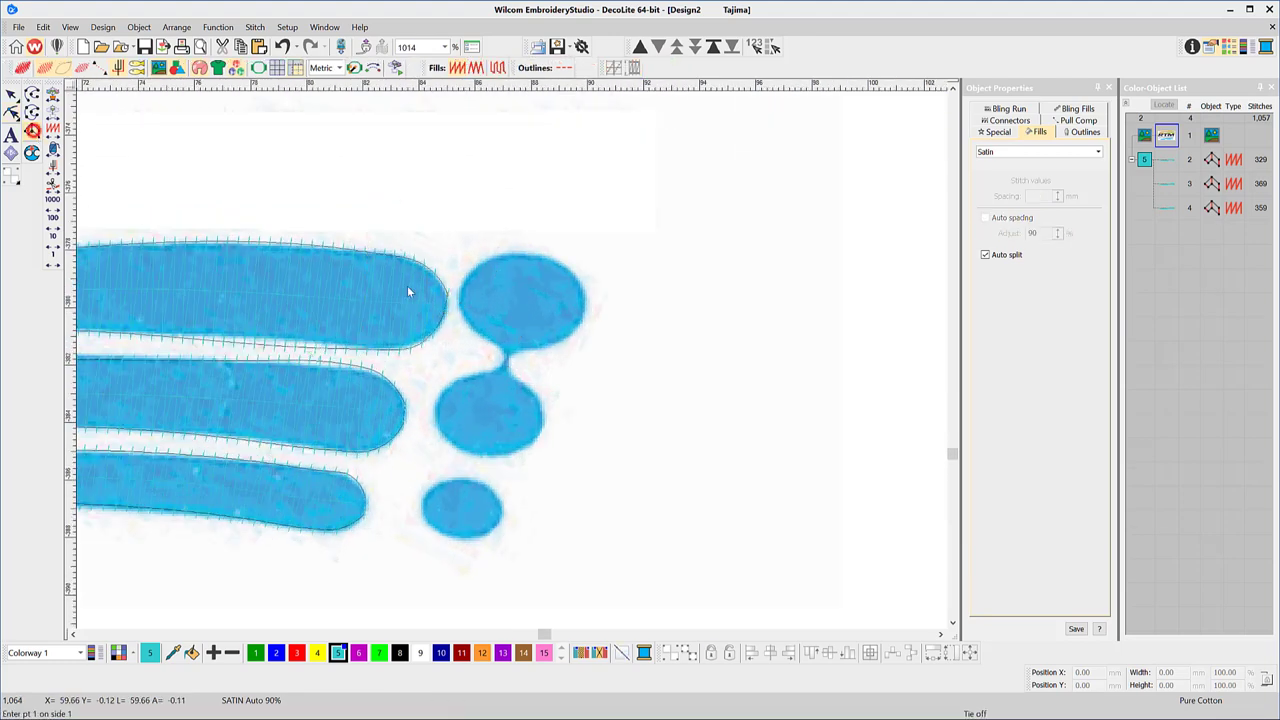
{"action": "left_click", "coordinate": [464, 308]}
{"action": "left_click", "coordinate": [496, 346]}
{"action": "left_click", "coordinate": [505, 258]}
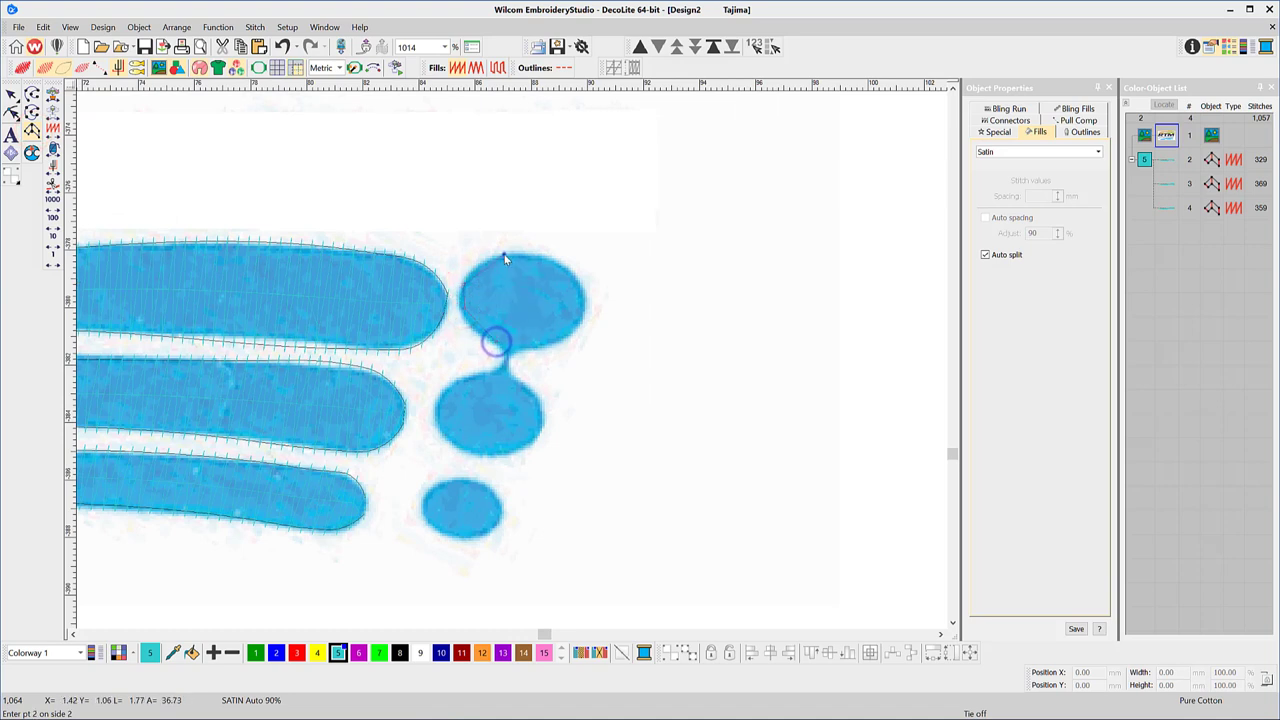
{"action": "left_click", "coordinate": [559, 339]}
{"action": "left_click", "coordinate": [567, 270]}
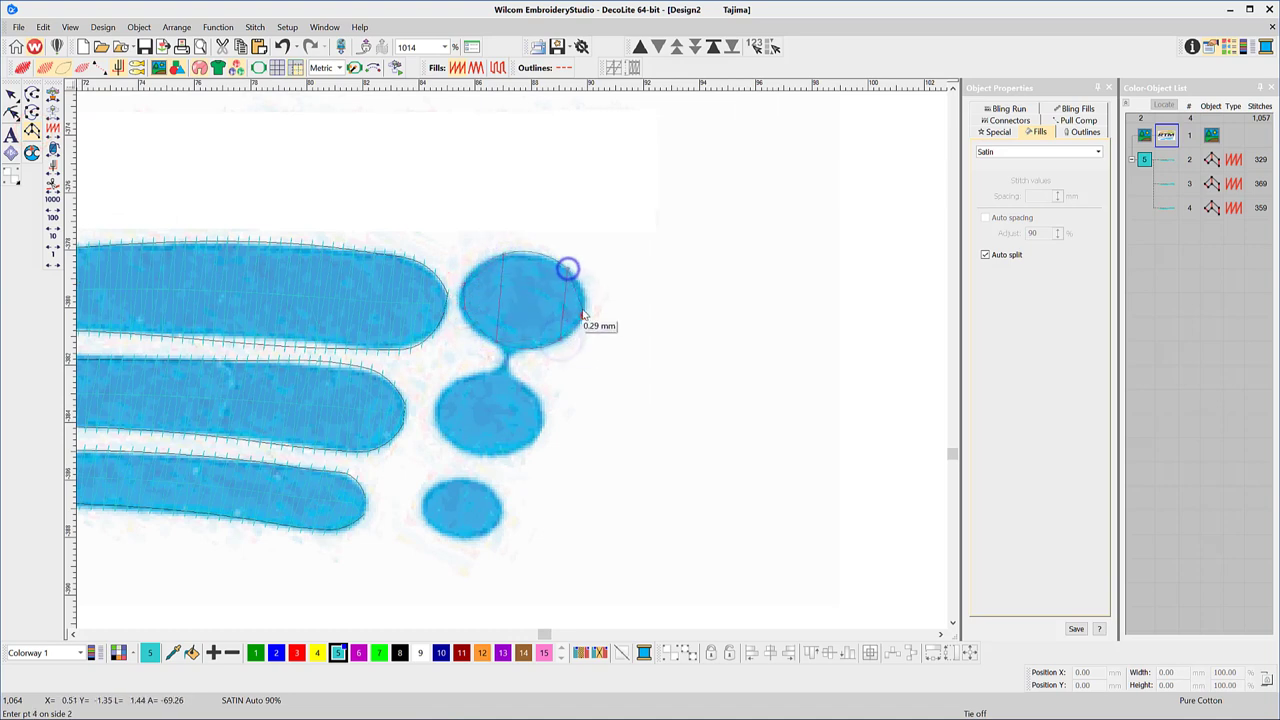
{"action": "left_click", "coordinate": [584, 314]}
{"action": "left_click", "coordinate": [585, 300]}
{"action": "key", "text": "Return"}
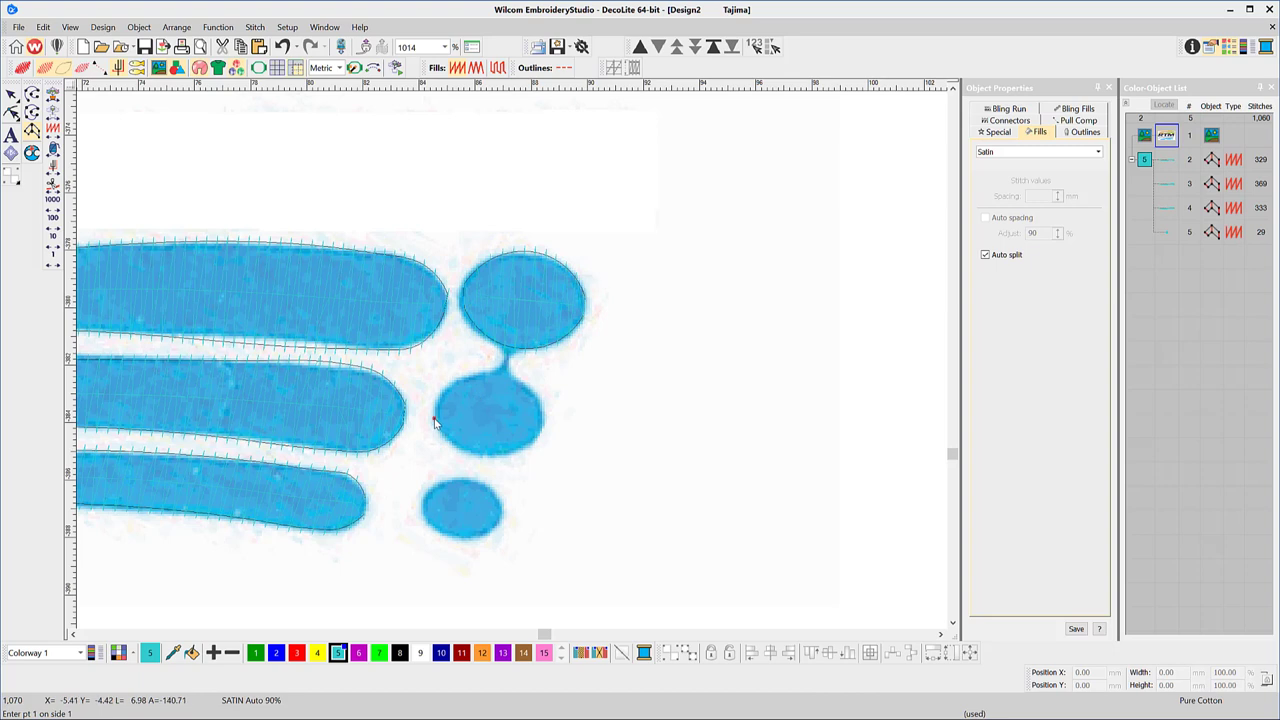
Digitize the middle blue droplet as a satin column, placing points from its left edge across to its right edge.
{"action": "left_click", "coordinate": [480, 453]}
{"action": "left_click", "coordinate": [495, 371]}
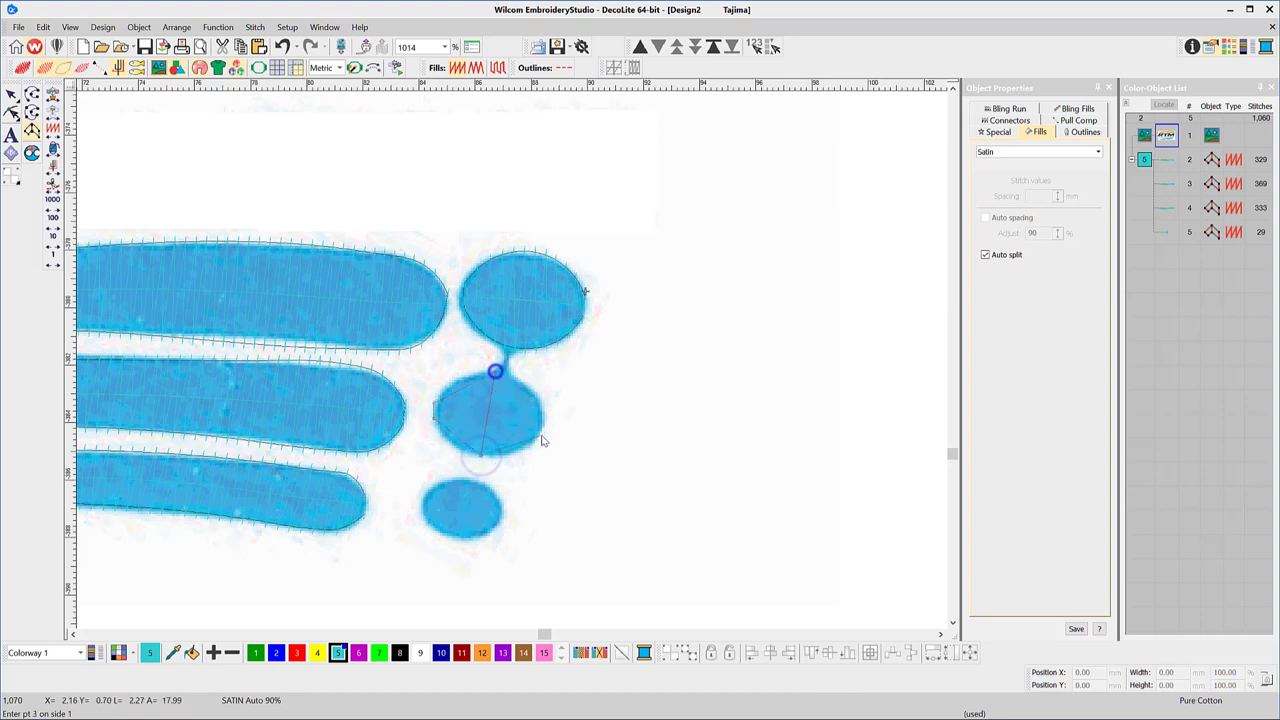
{"action": "right_click", "coordinate": [540, 430]}
{"action": "right_click", "coordinate": [543, 411]}
{"action": "key", "text": "Return"}
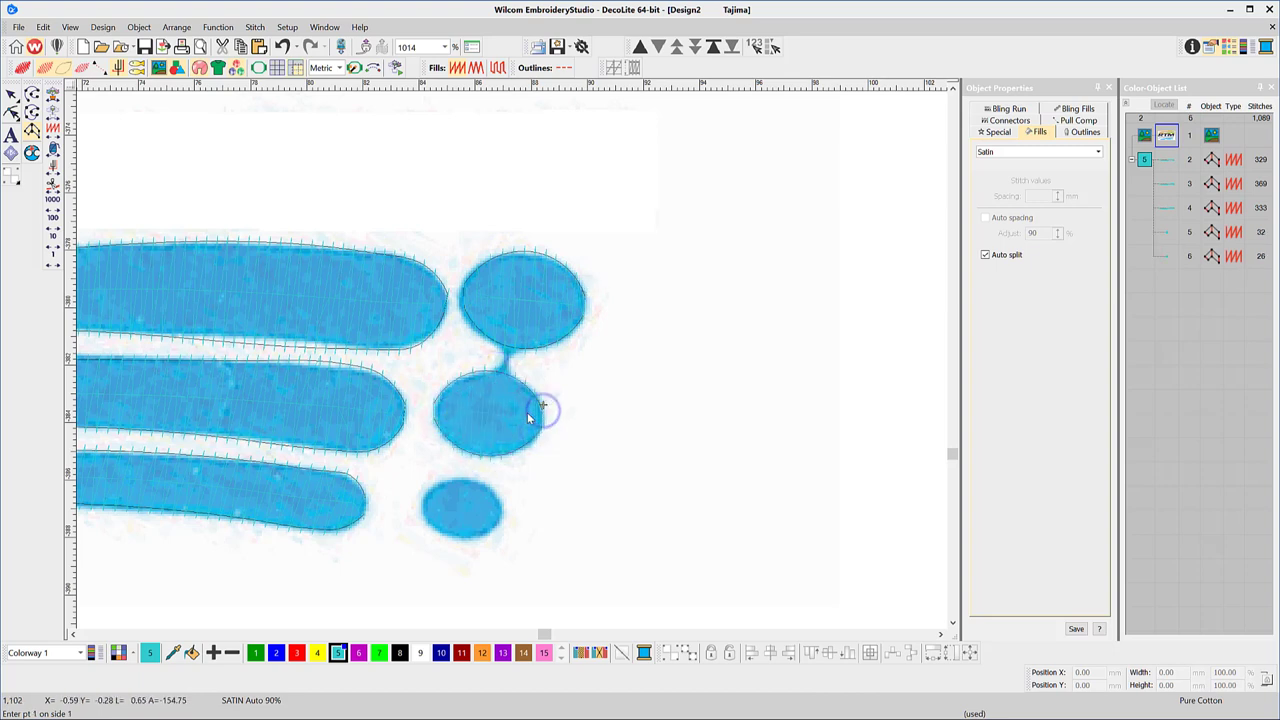
Digitize the lowest blue droplet as a satin column with points running from its left edge to its right edge.
{"action": "left_click", "coordinate": [422, 498]}
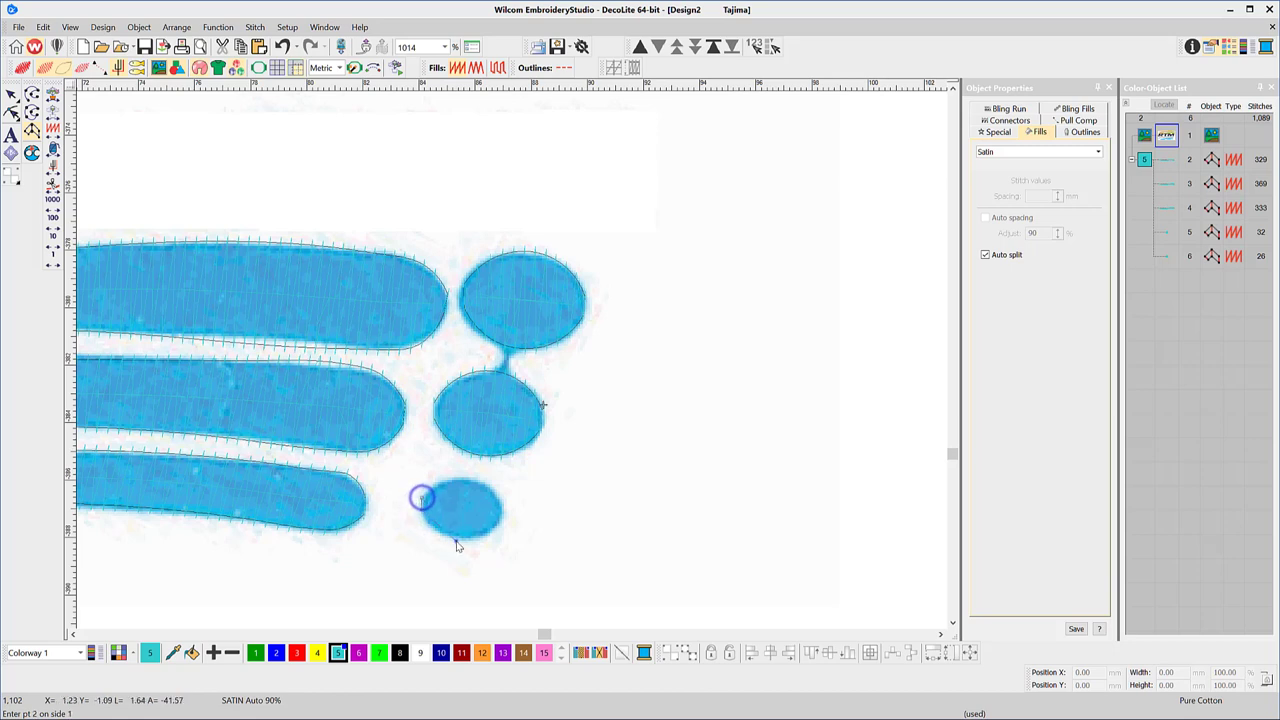
{"action": "left_click", "coordinate": [456, 540]}
{"action": "left_click", "coordinate": [467, 477]}
{"action": "right_click", "coordinate": [498, 520]}
{"action": "right_click", "coordinate": [501, 505]}
{"action": "key", "text": "Return"}
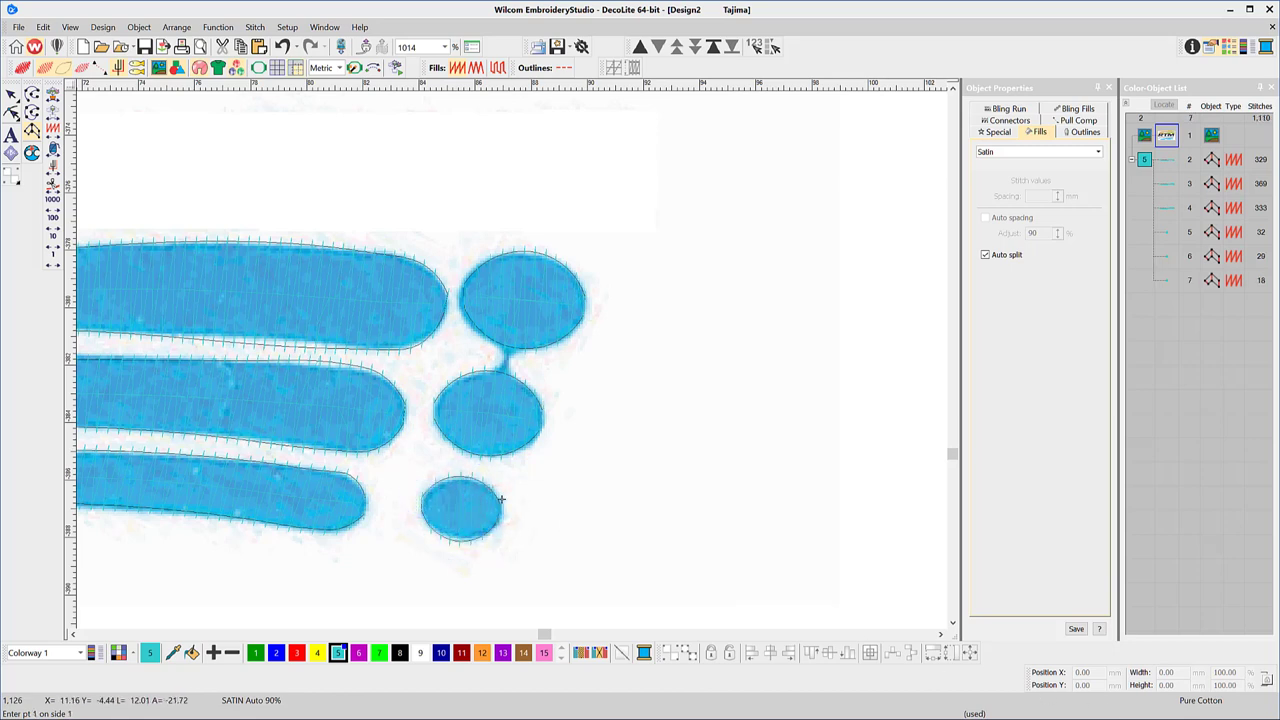
Switch to black colour 8 and digitize the R's diagonal leg as a satin column from the baseline up to its rounded junction.
{"action": "key", "text": "0"}
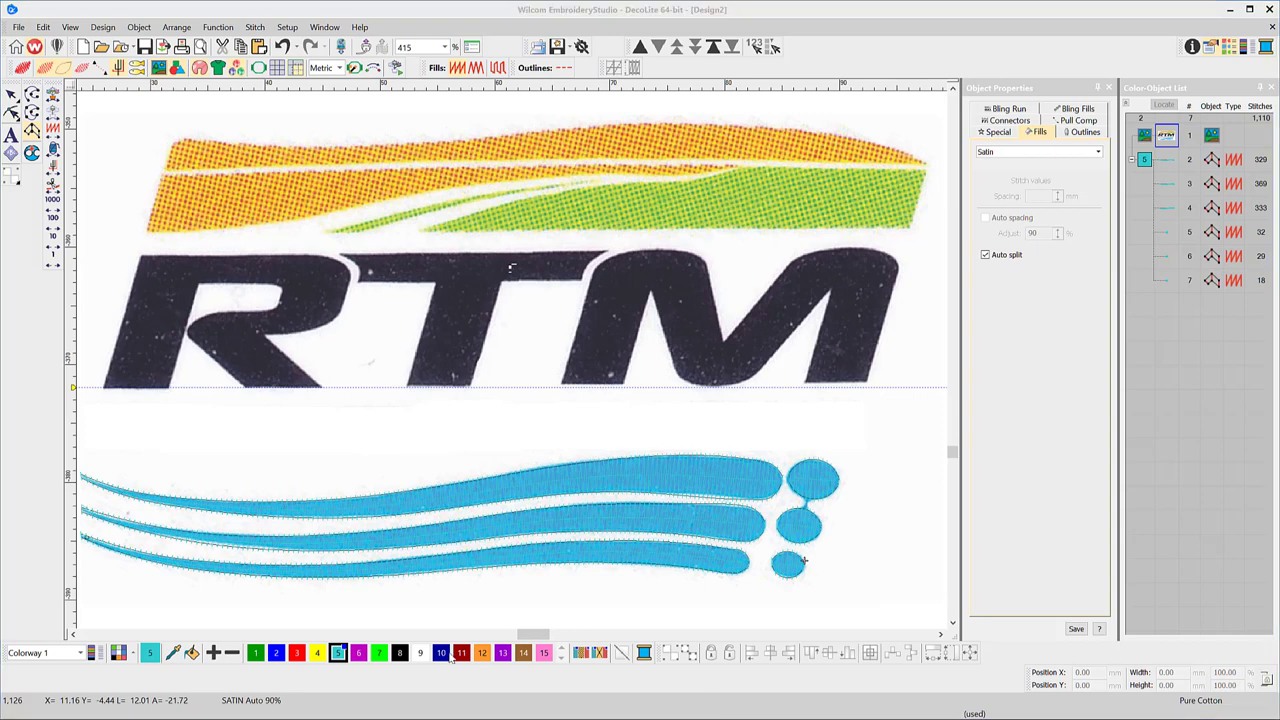
{"action": "left_click", "coordinate": [399, 652]}
{"action": "scroll", "coordinate": [600, 384], "scroll_direction": "up", "scroll_amount": 5}
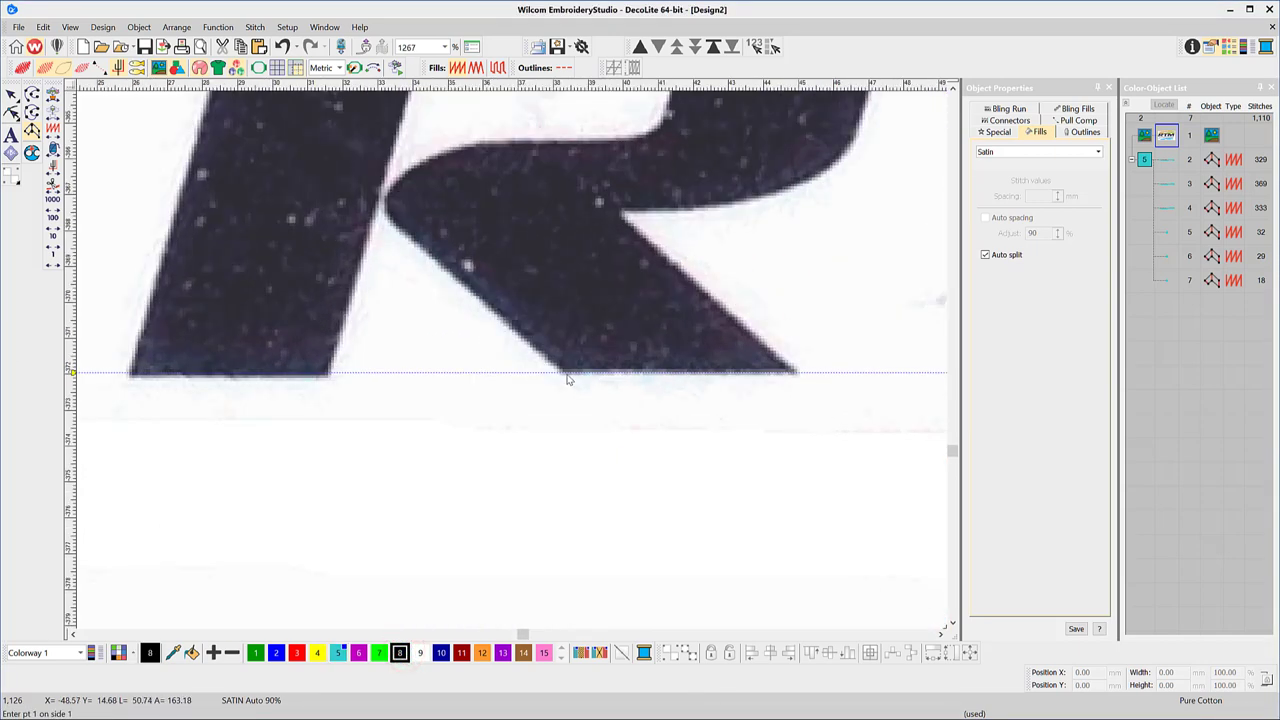
{"action": "left_click", "coordinate": [794, 371]}
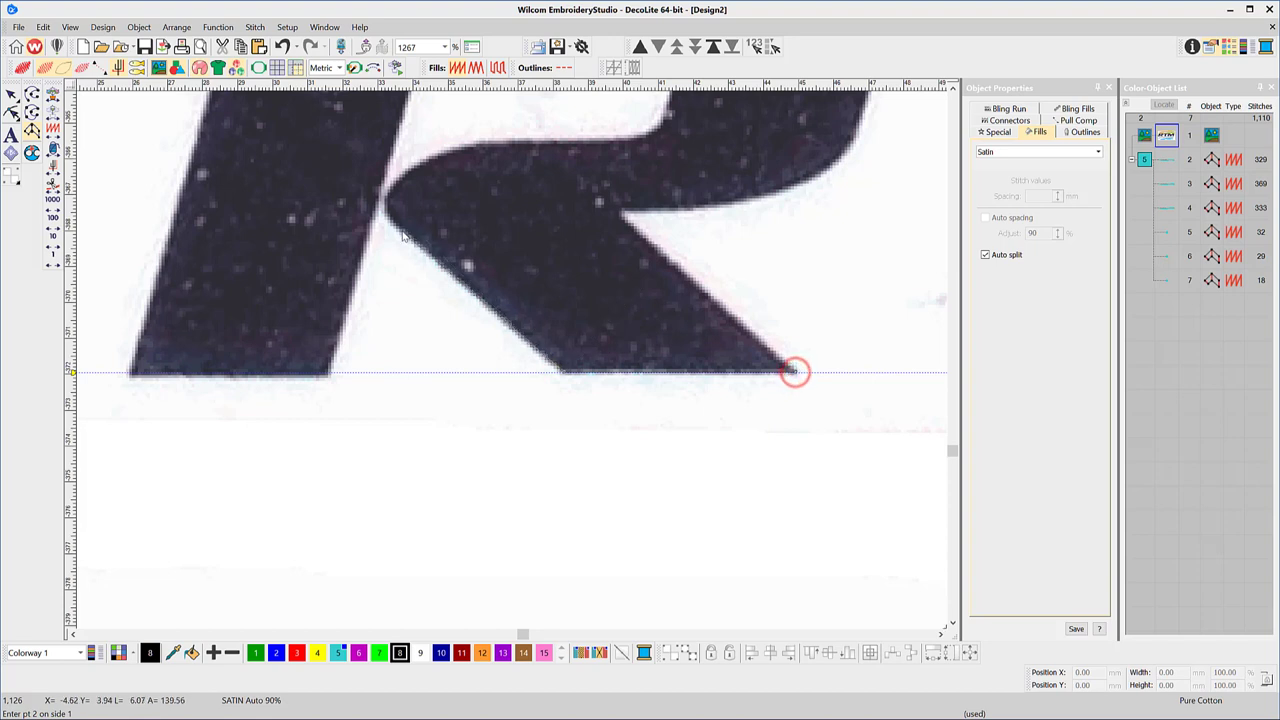
{"action": "left_click", "coordinate": [399, 229]}
{"action": "left_click", "coordinate": [650, 246]}
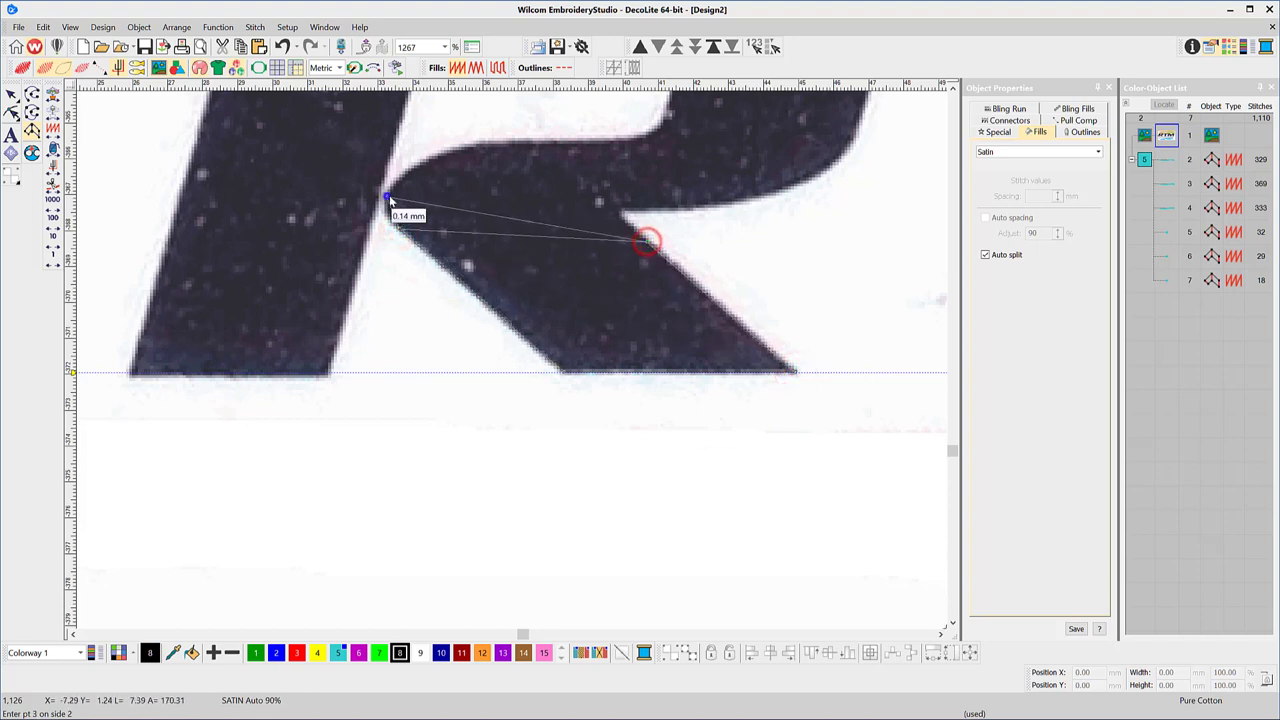
{"action": "left_click", "coordinate": [385, 194]}
{"action": "left_click", "coordinate": [614, 207]}
{"action": "left_click", "coordinate": [403, 166]}
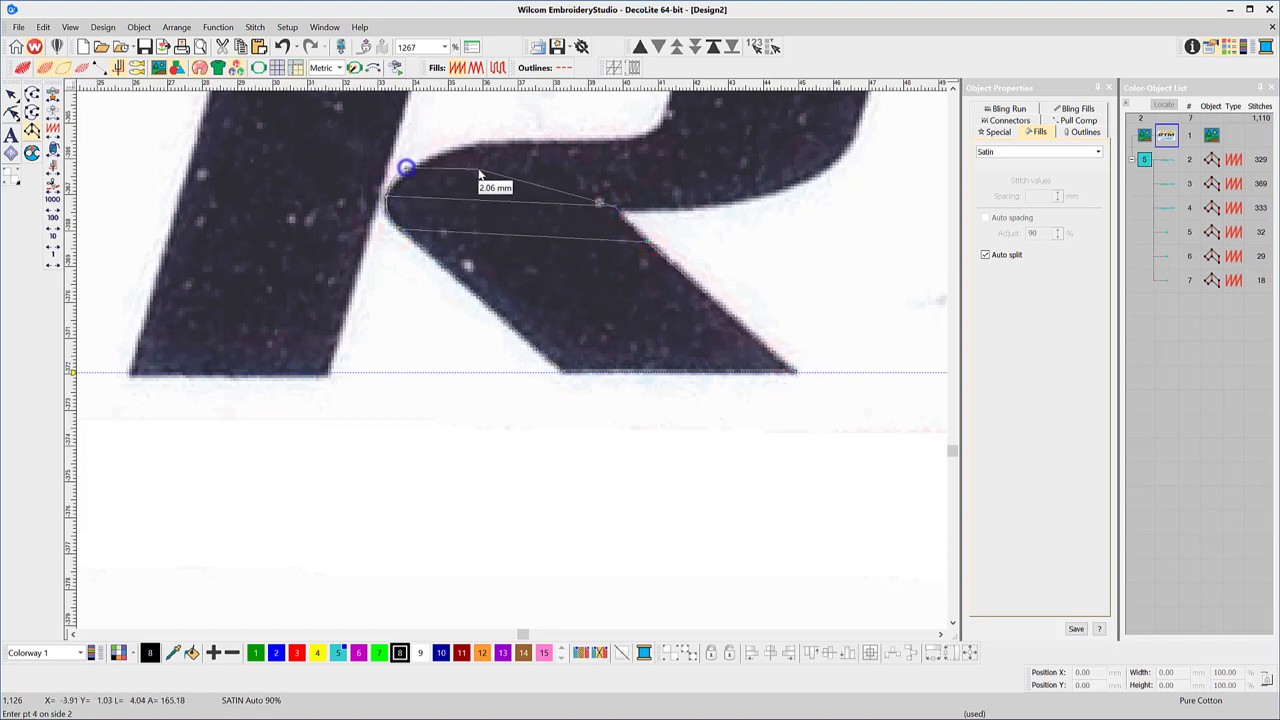
{"action": "left_click", "coordinate": [484, 170]}
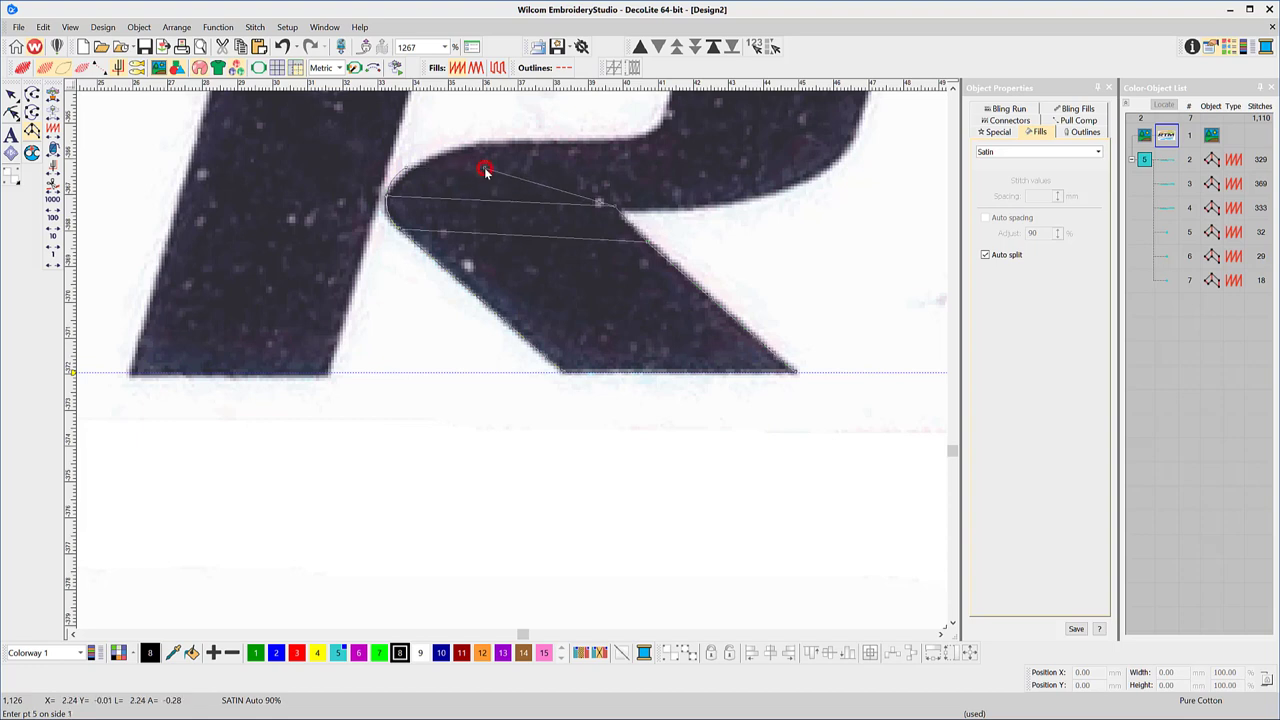
{"action": "key", "text": "Return"}
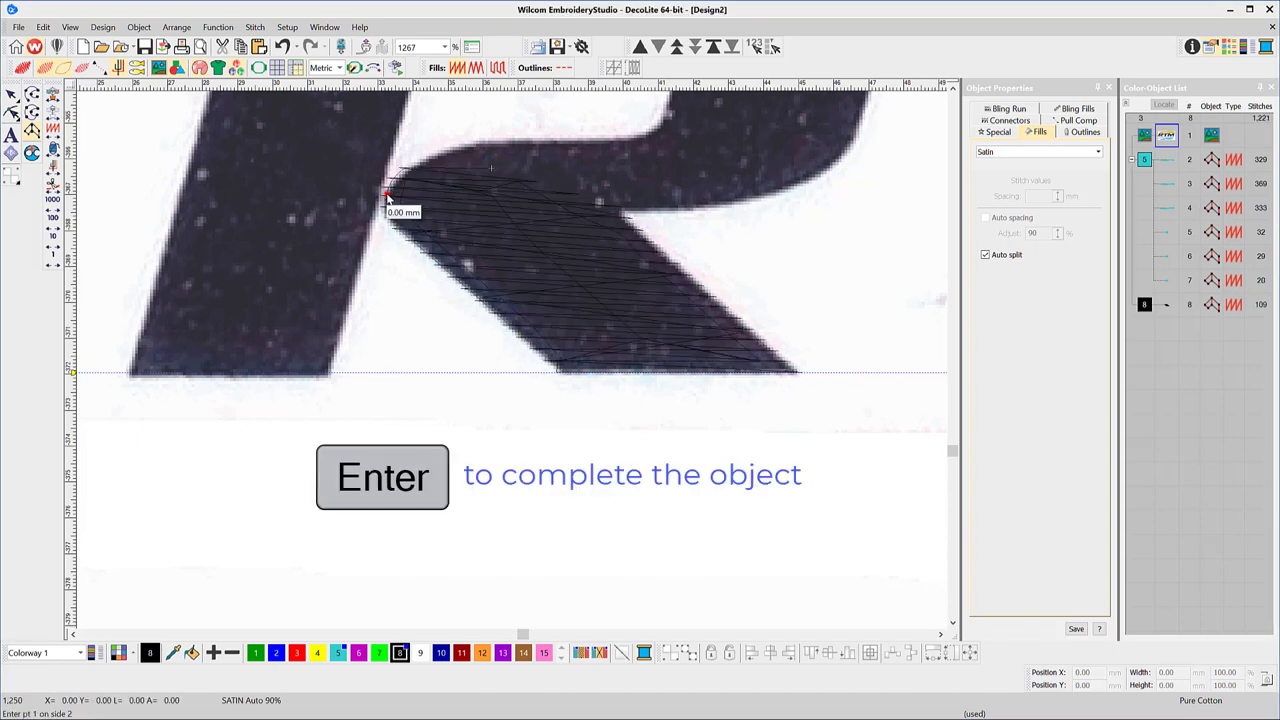
Start a satin column at the R's inner junction and place point pairs around the bowl to its top edge.
{"action": "left_click", "coordinate": [387, 194]}
{"action": "left_click", "coordinate": [400, 207]}
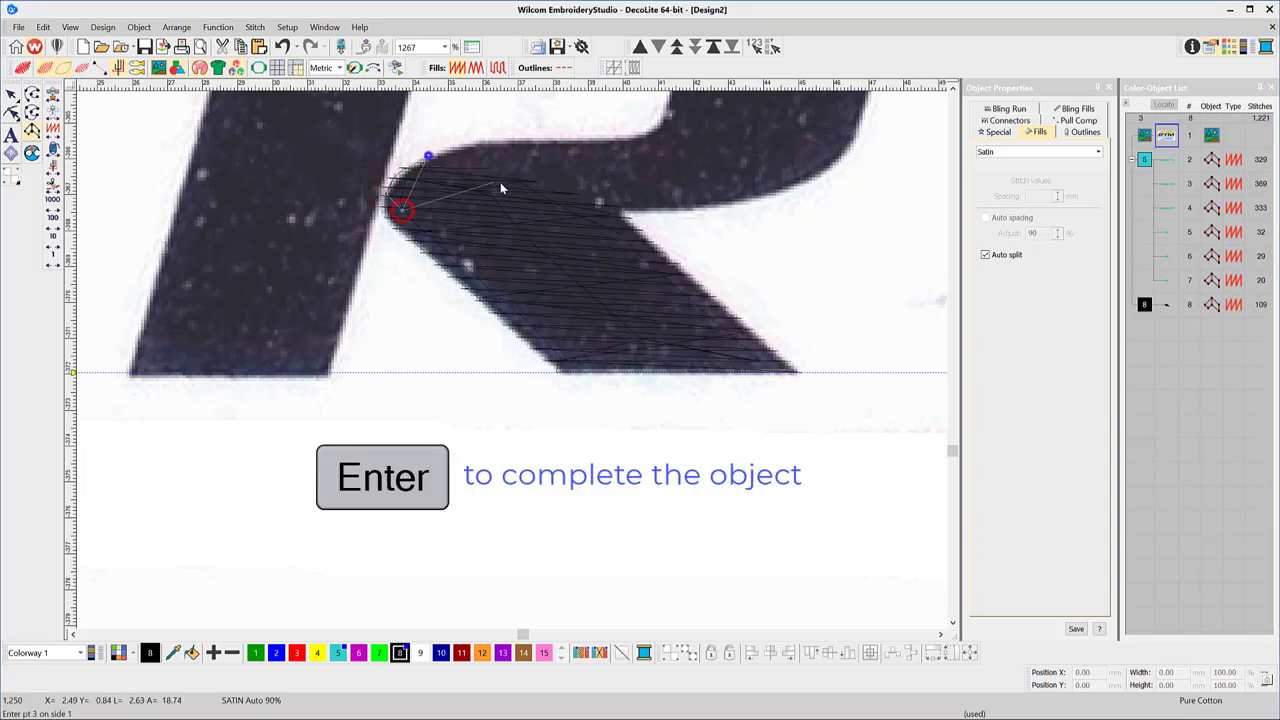
{"action": "left_click", "coordinate": [426, 154]}
{"action": "left_click", "coordinate": [620, 211]}
{"action": "left_click", "coordinate": [610, 139]}
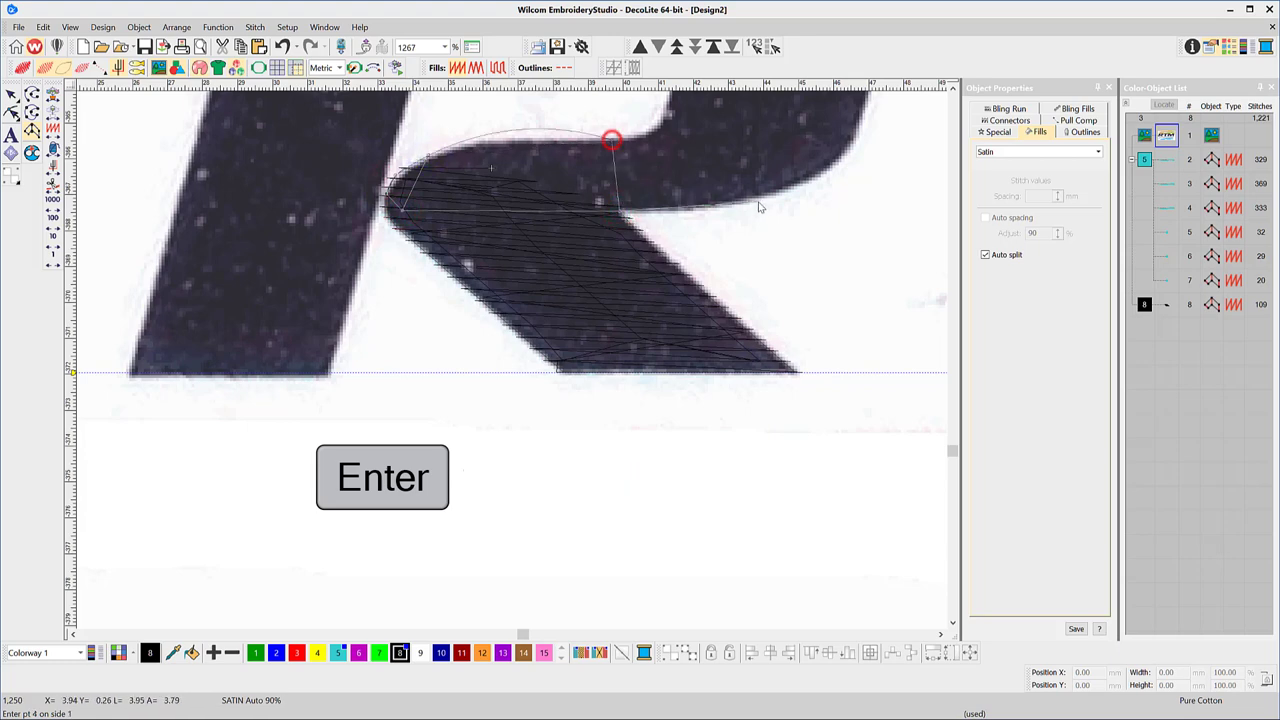
{"action": "left_click", "coordinate": [758, 203]}
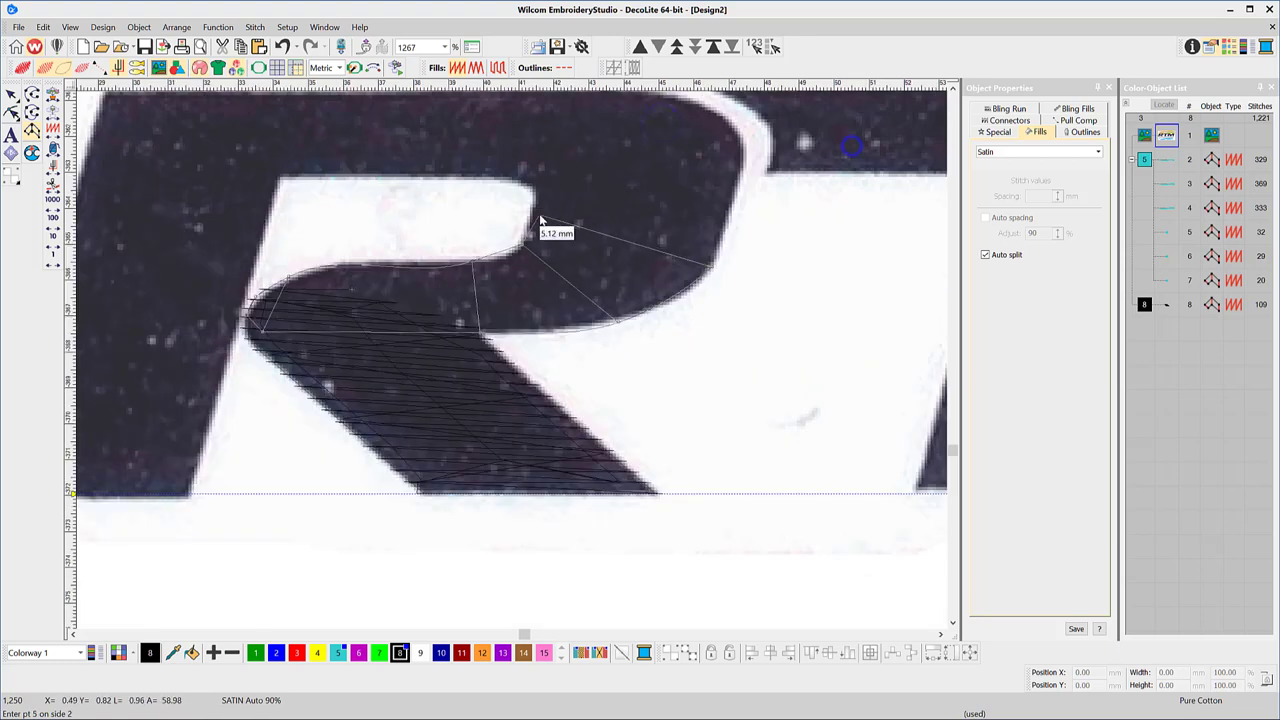
{"action": "left_click", "coordinate": [530, 223]}
{"action": "left_click", "coordinate": [743, 161]}
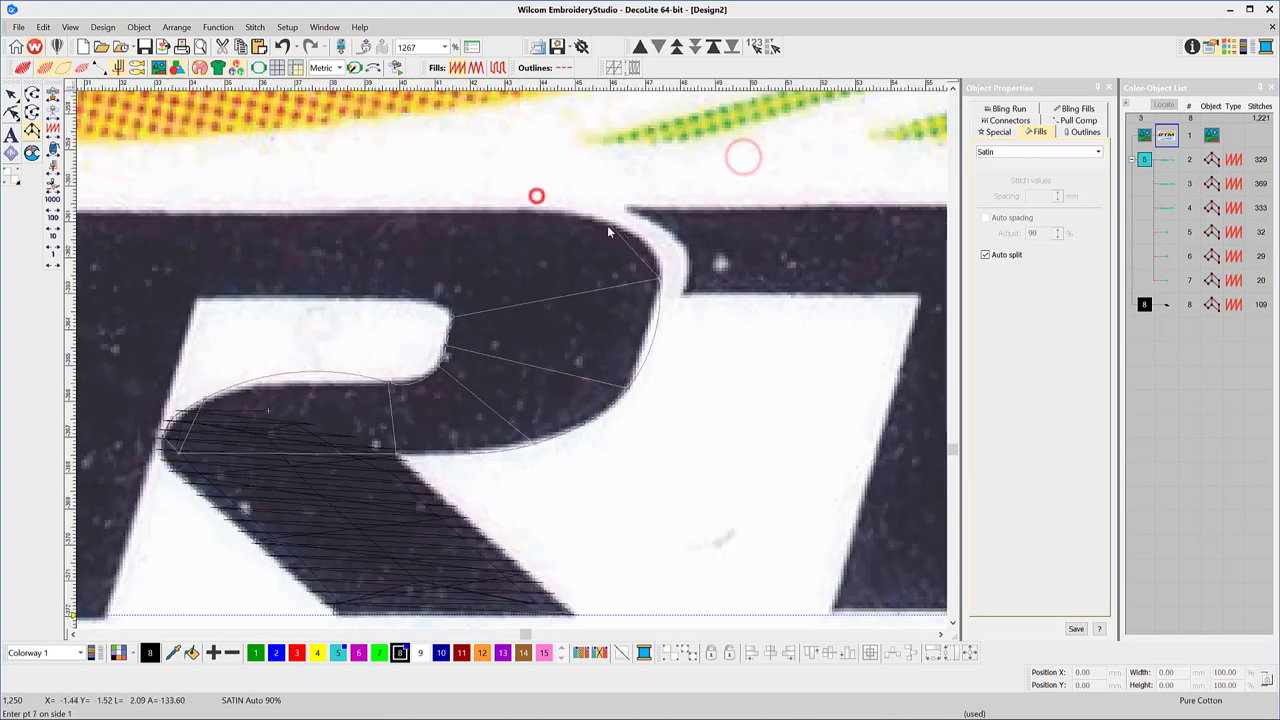
{"action": "left_click", "coordinate": [532, 194]}
{"action": "left_click", "coordinate": [476, 209]}
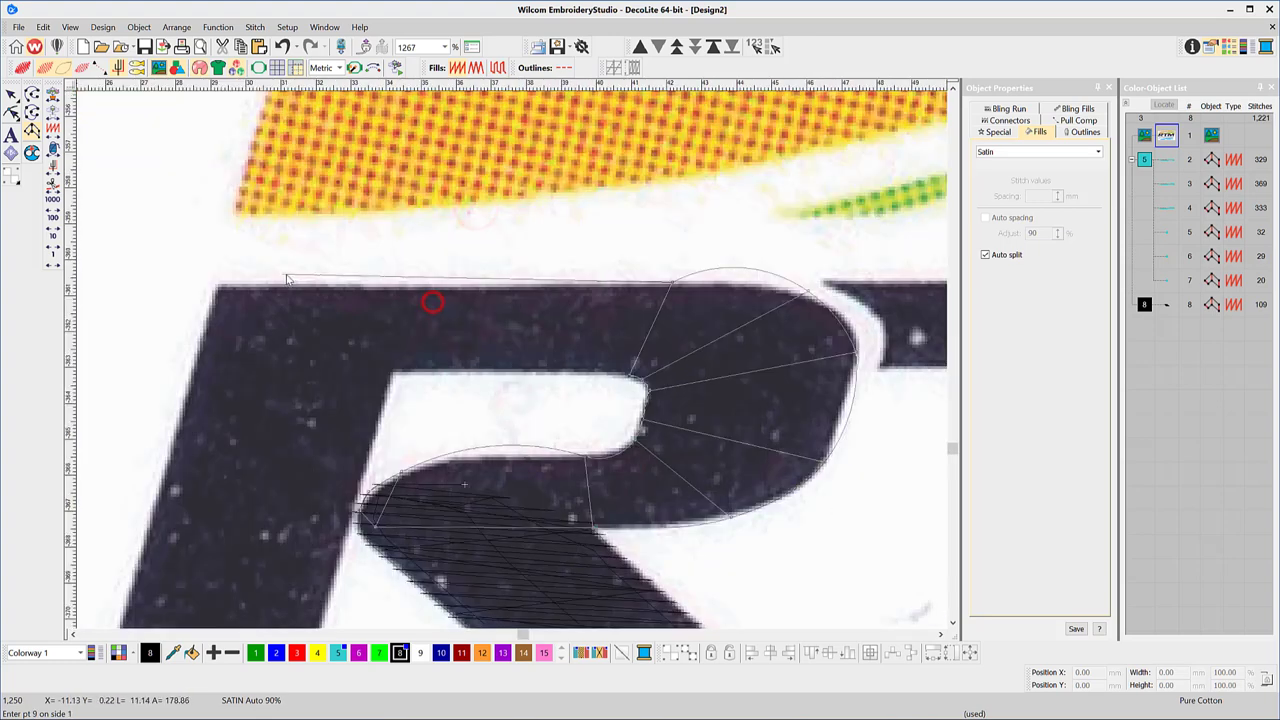
Continue the R's satin column through the upper left corner and down the stem, and complete it at the baseline.
{"action": "left_click", "coordinate": [214, 281]}
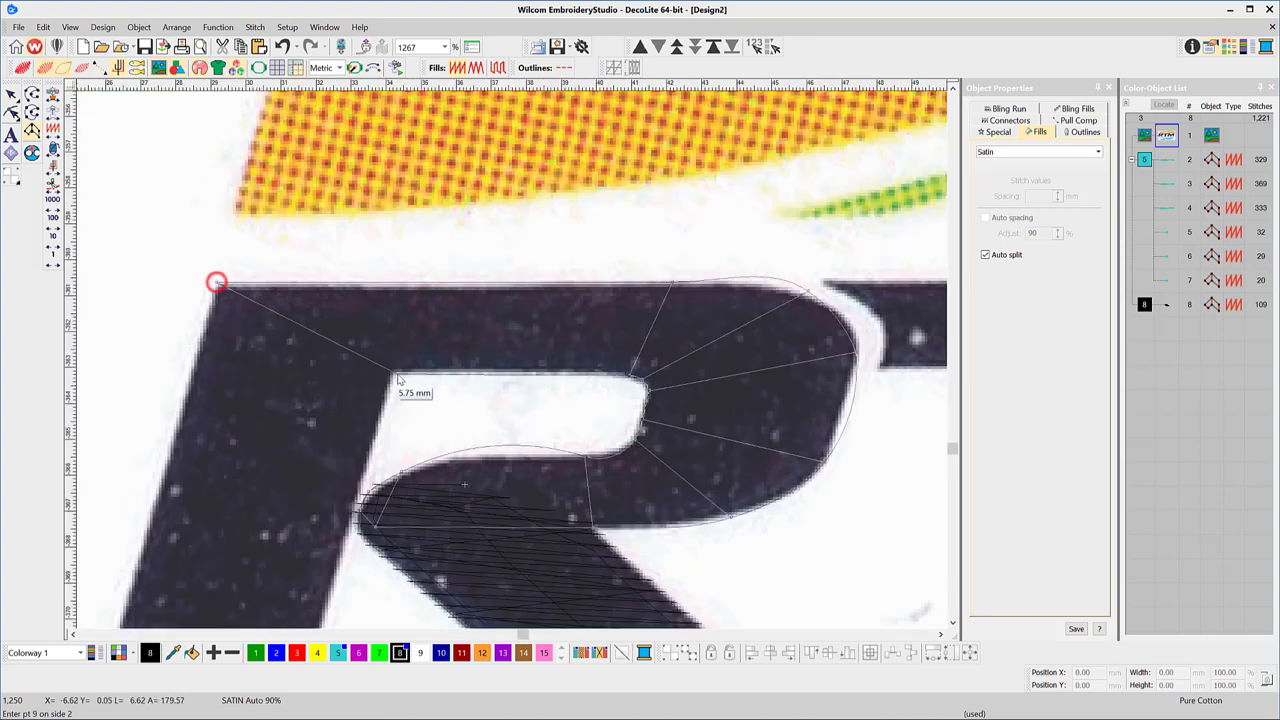
{"action": "left_click", "coordinate": [393, 374]}
{"action": "left_click", "coordinate": [274, 568]}
{"action": "left_click", "coordinate": [467, 565]}
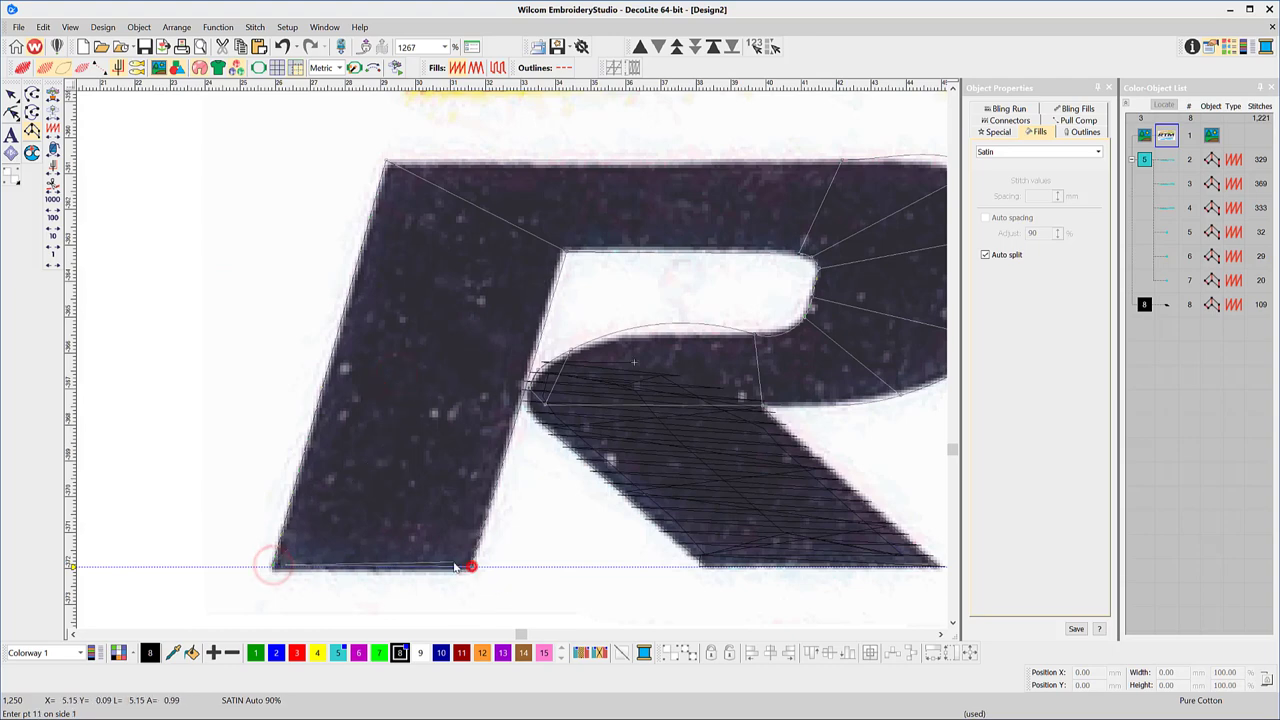
{"action": "key", "text": "Return"}
Reshape the R's bowl column by adding a point on the lower arm's upper edge and fitting the outer right curve to the artwork.
{"action": "key", "text": "h"}
{"action": "left_click", "coordinate": [605, 333]}
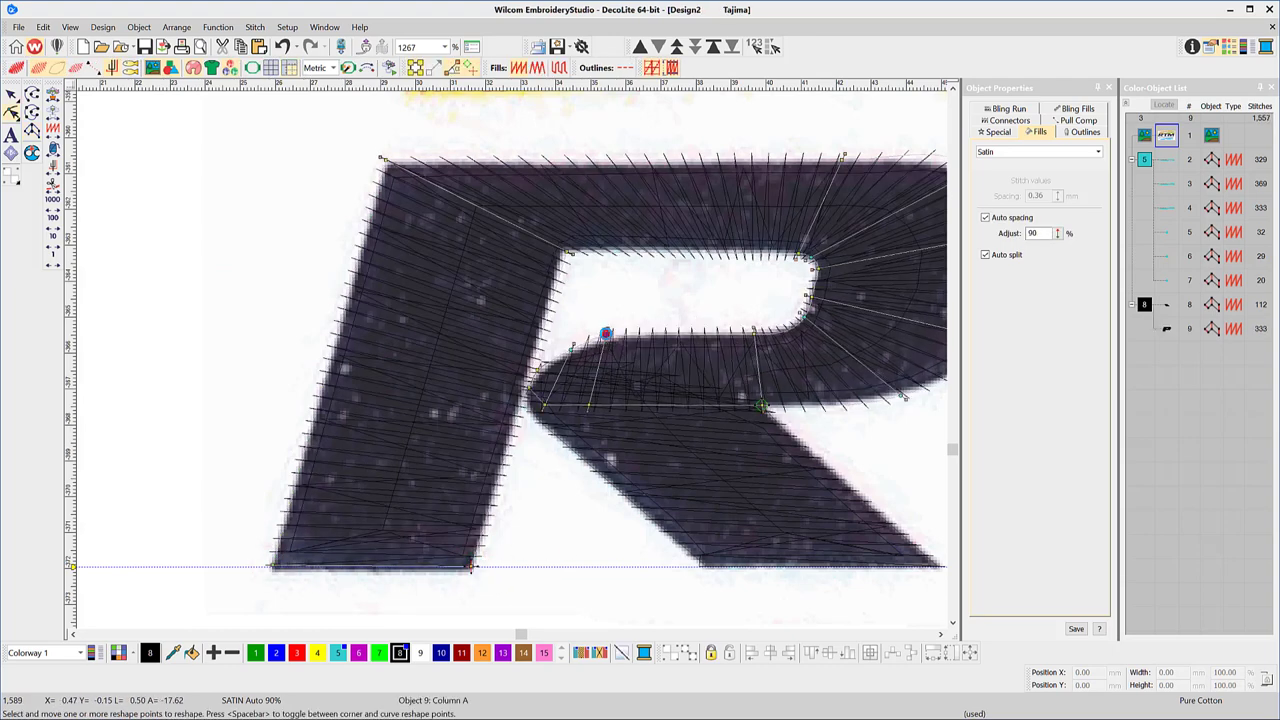
{"action": "scroll", "coordinate": [813, 318], "scroll_direction": "up", "scroll_amount": 5}
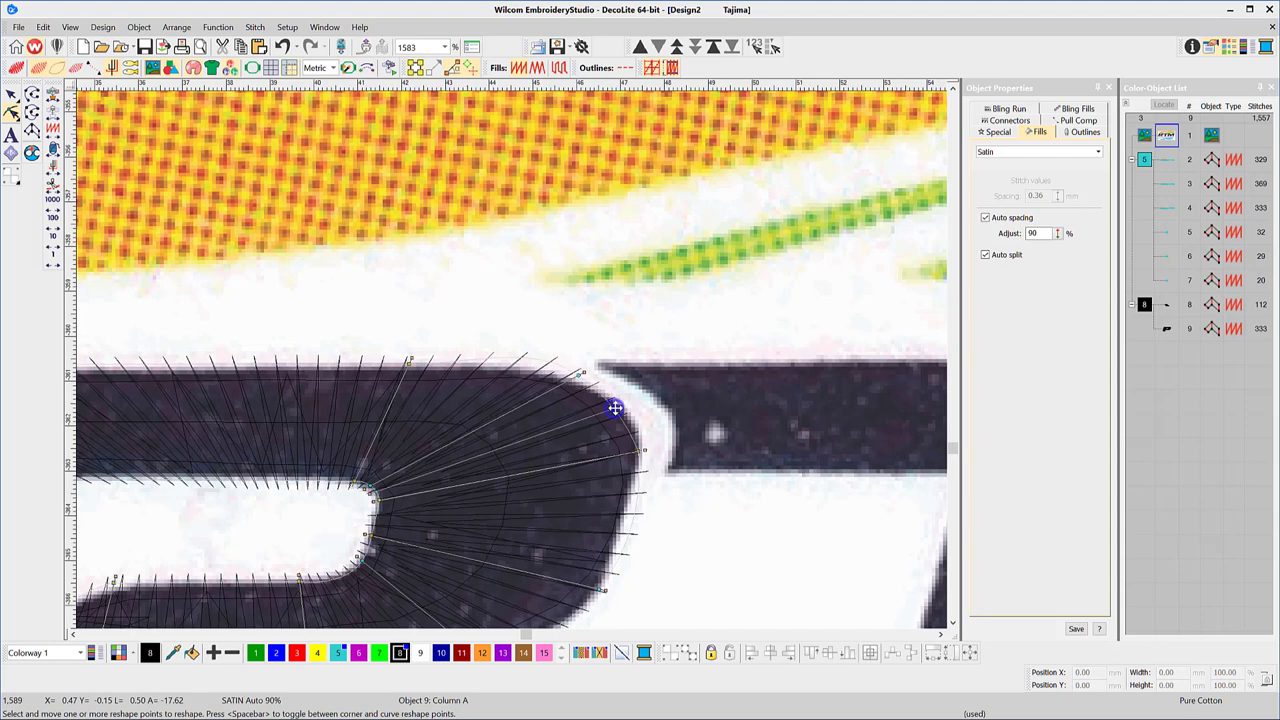
{"action": "left_click_drag", "start_coordinate": [615, 408], "coordinate": [627, 403]}
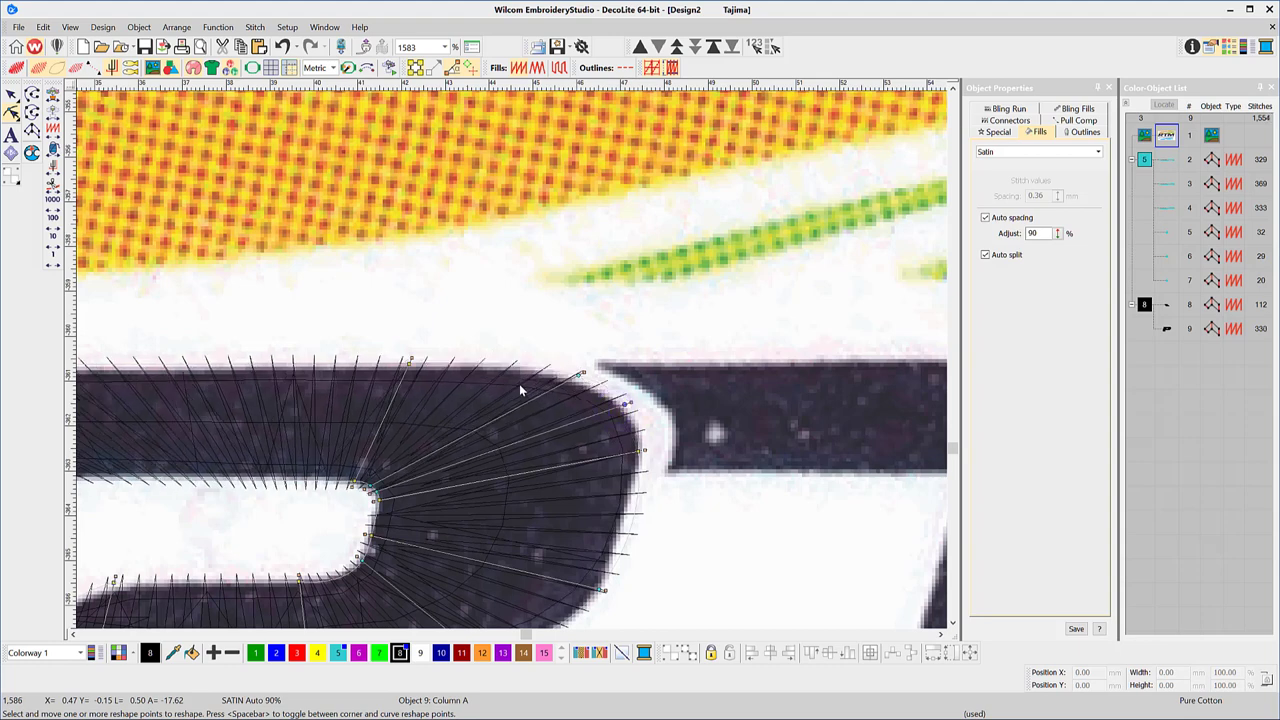
{"action": "left_click_drag", "start_coordinate": [604, 590], "coordinate": [606, 580]}
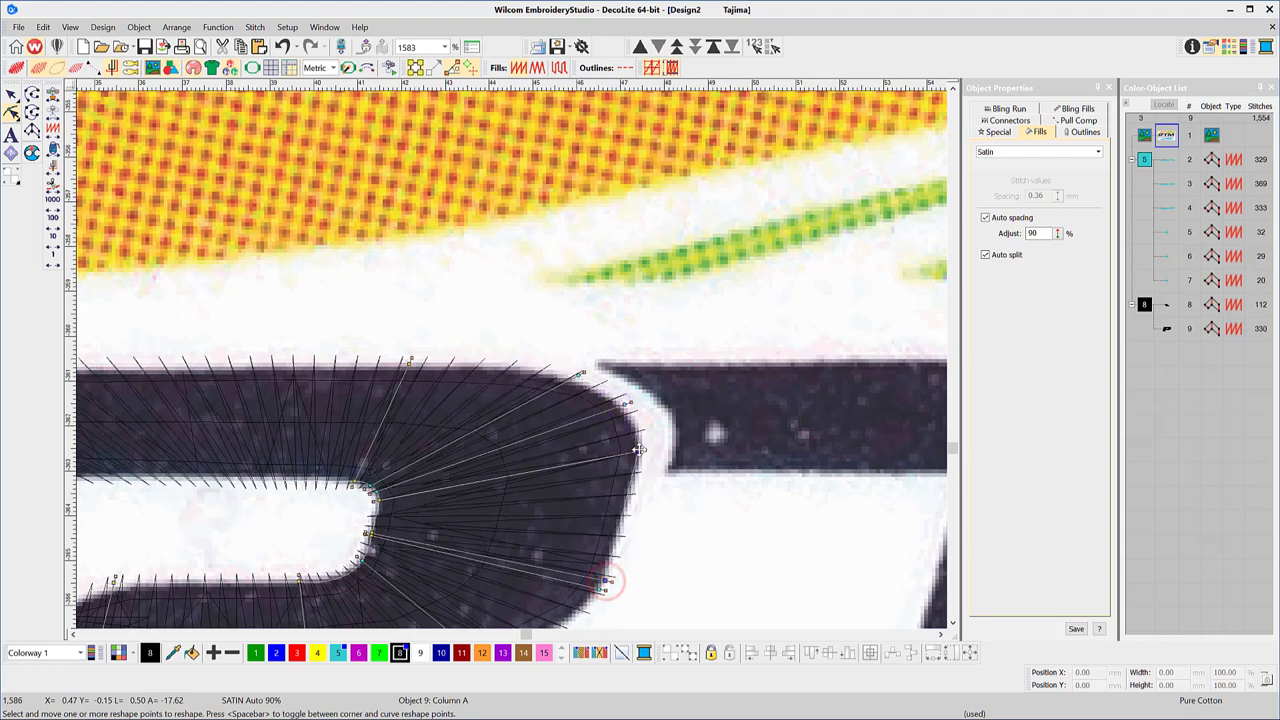
{"action": "left_click", "coordinate": [640, 451]}
{"action": "scroll", "coordinate": [443, 349], "scroll_direction": "down", "scroll_amount": 4}
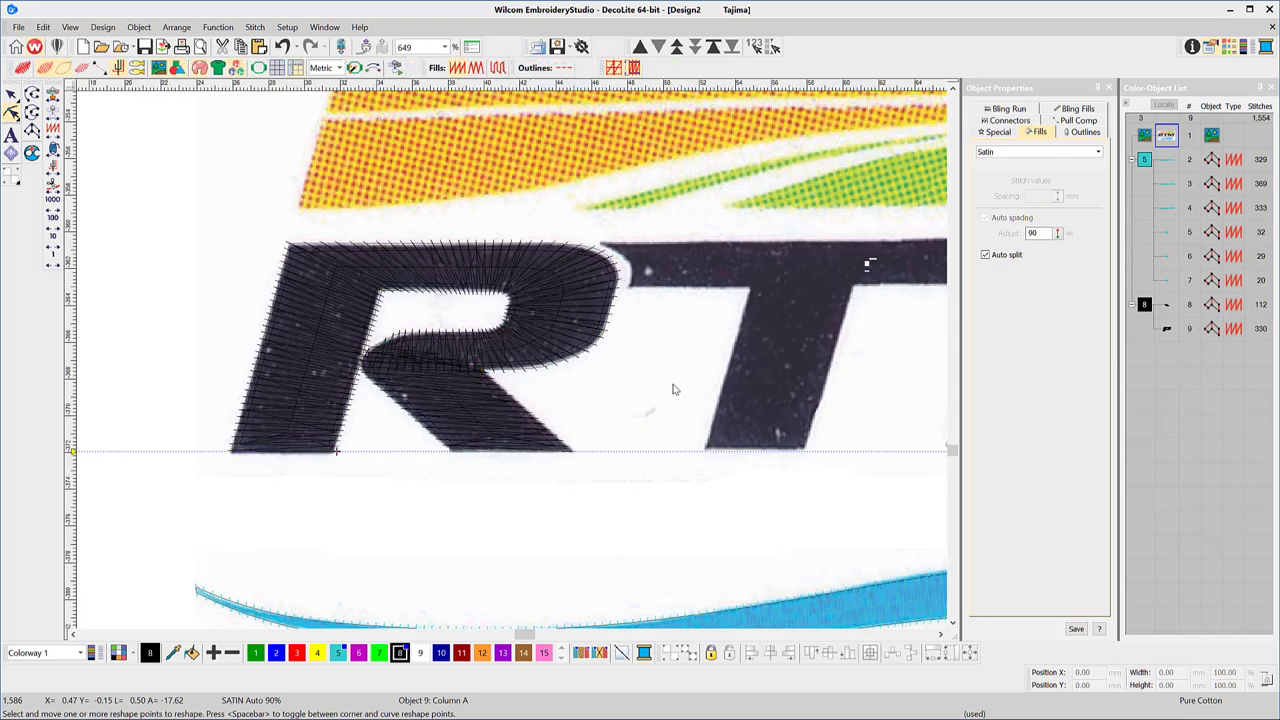
{"action": "key", "text": "Escape"}
Digitize a curved travel run from the left tip of the T's crossbar to the top of its stem.
{"action": "left_click", "coordinate": [32, 94]}
{"action": "left_click", "coordinate": [609, 244]}
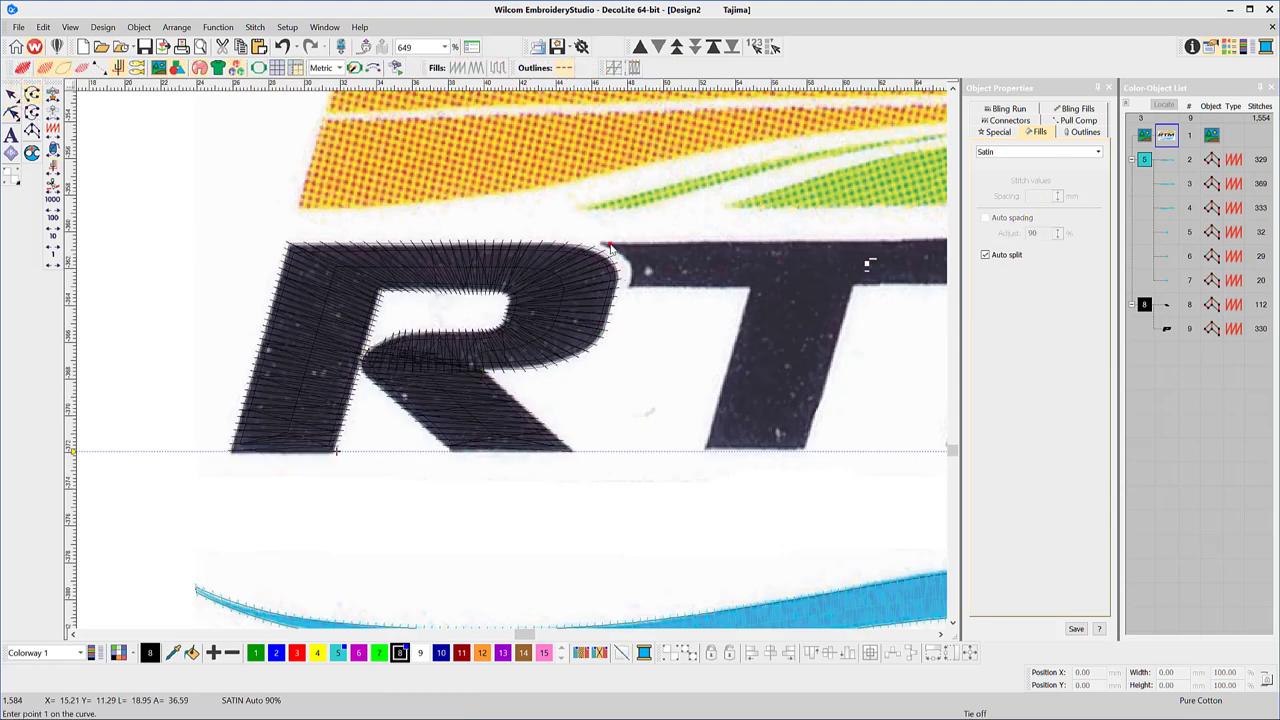
{"action": "left_click", "coordinate": [790, 280]}
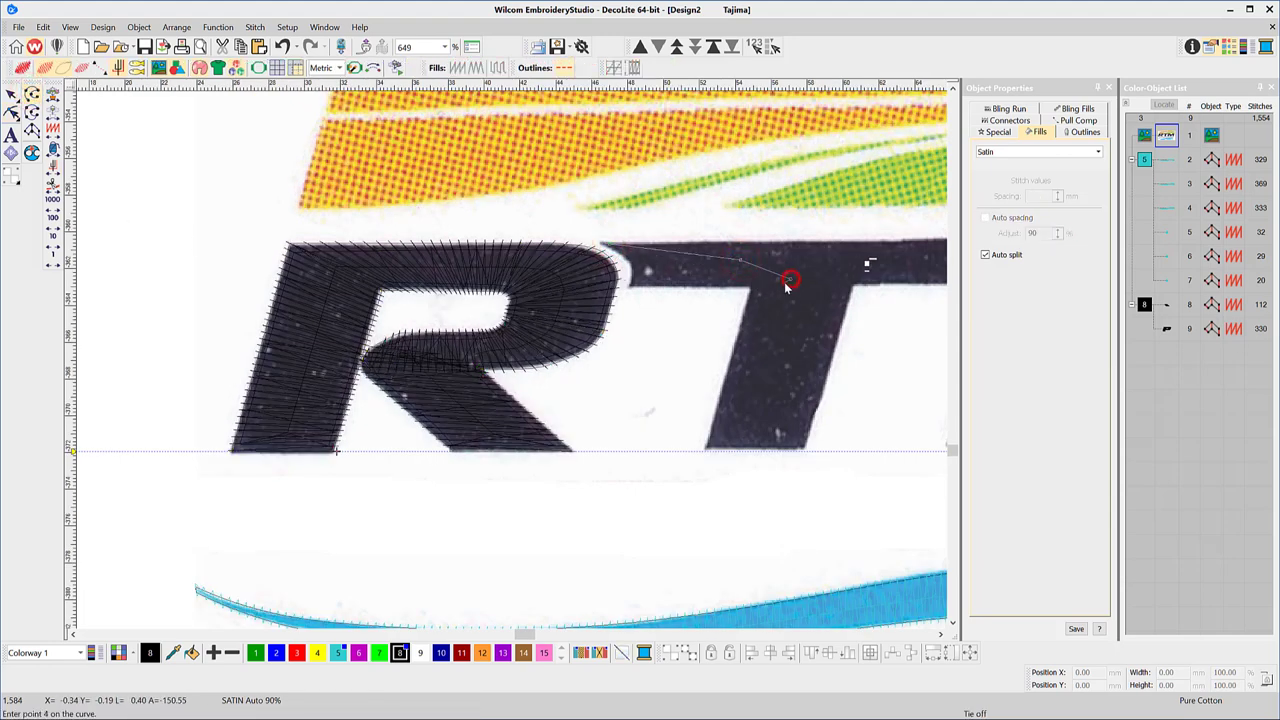
{"action": "key", "text": "Return"}
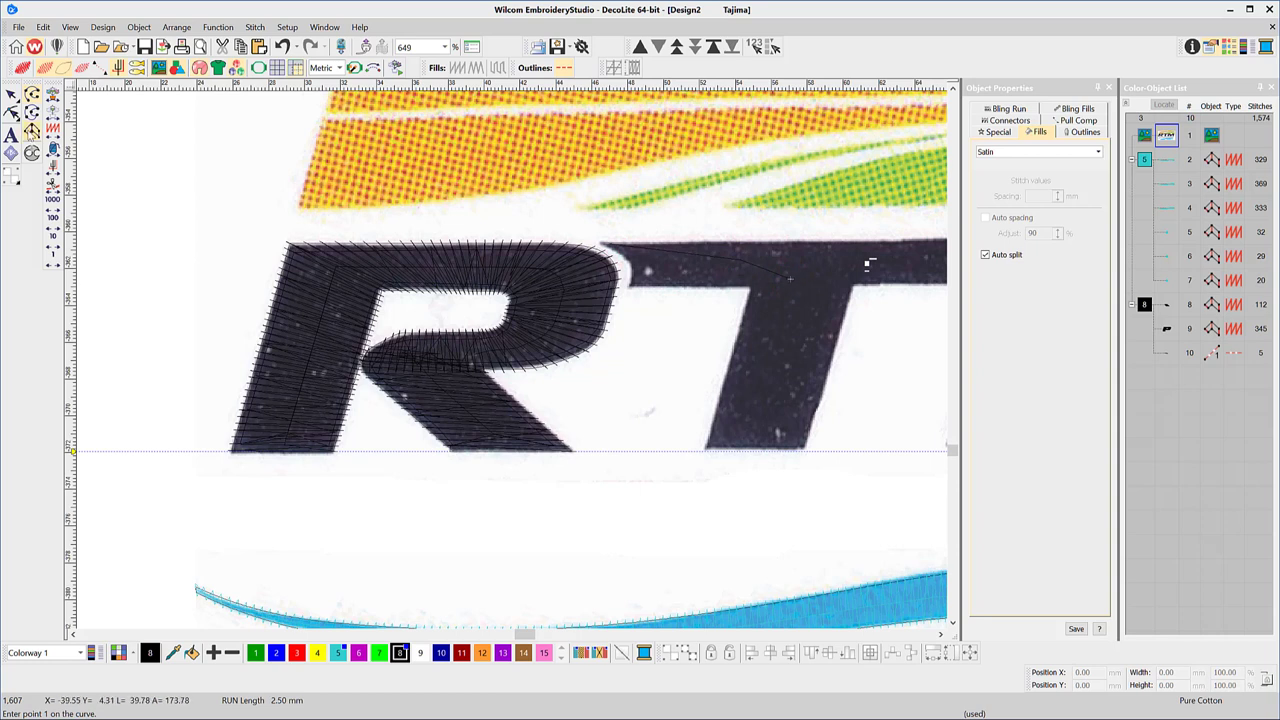
Digitize the T's stem as a satin column, starting inside the crossbar and placing point pairs down to the baseline.
{"action": "left_click", "coordinate": [31, 131]}
{"action": "left_click", "coordinate": [806, 276]}
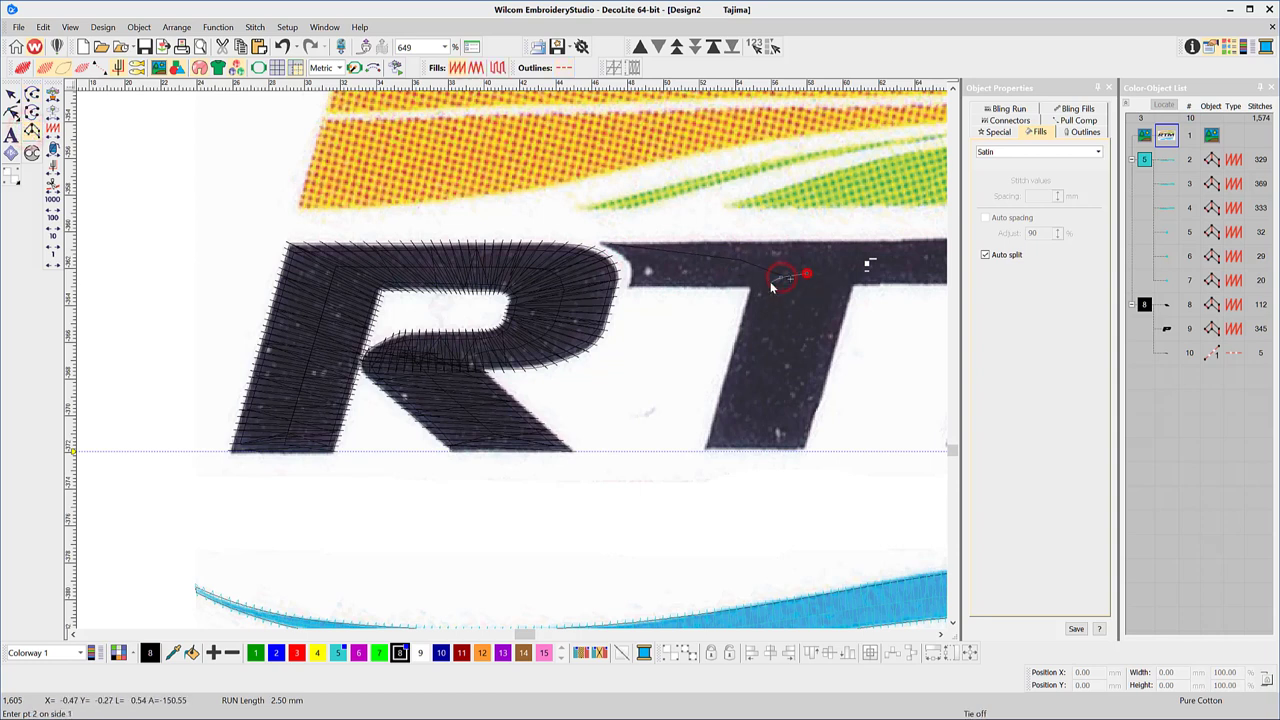
{"action": "left_click", "coordinate": [856, 288]}
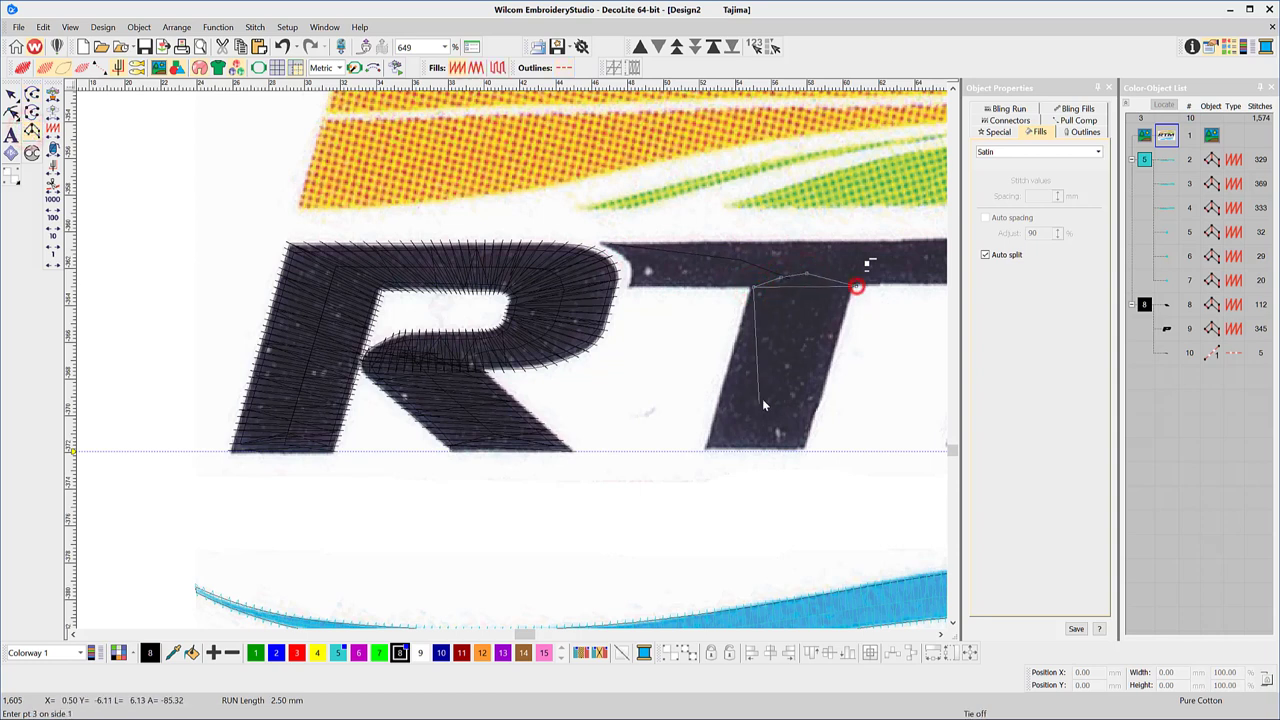
{"action": "left_click", "coordinate": [705, 452]}
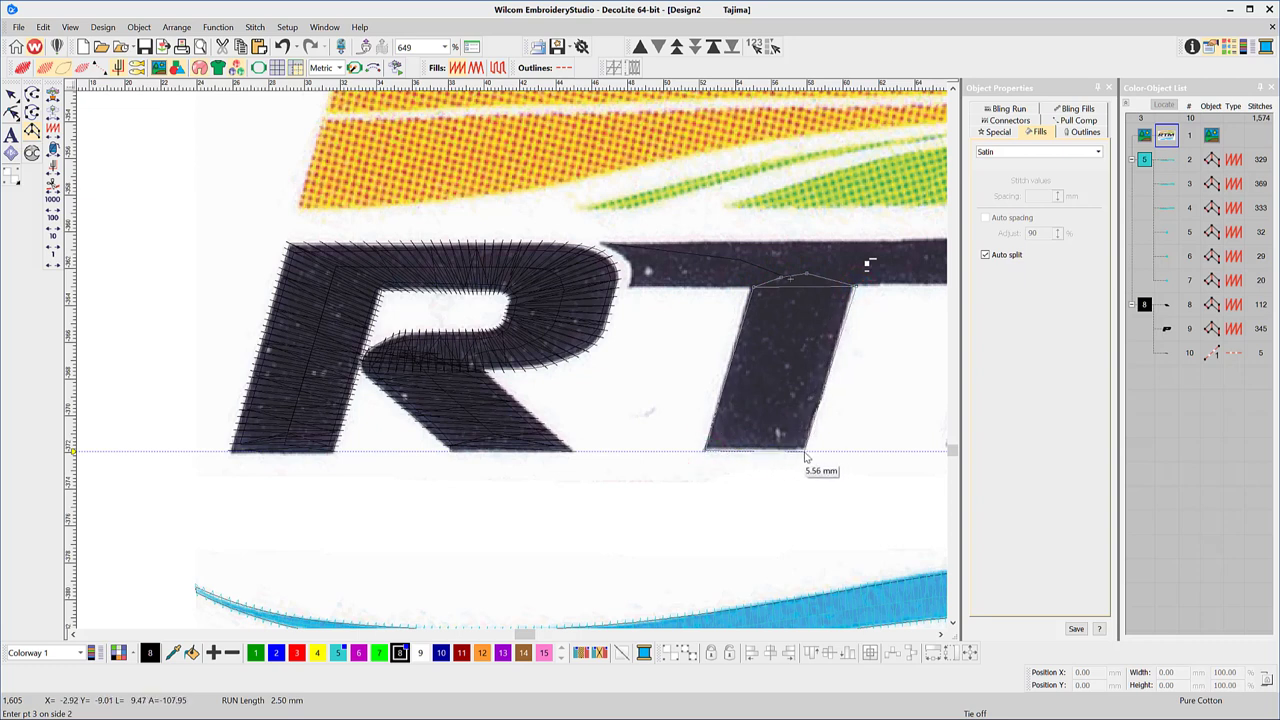
{"action": "left_click", "coordinate": [806, 451]}
{"action": "key", "text": "Return"}
{"action": "scroll", "coordinate": [437, 374], "scroll_direction": "up", "scroll_amount": 3}
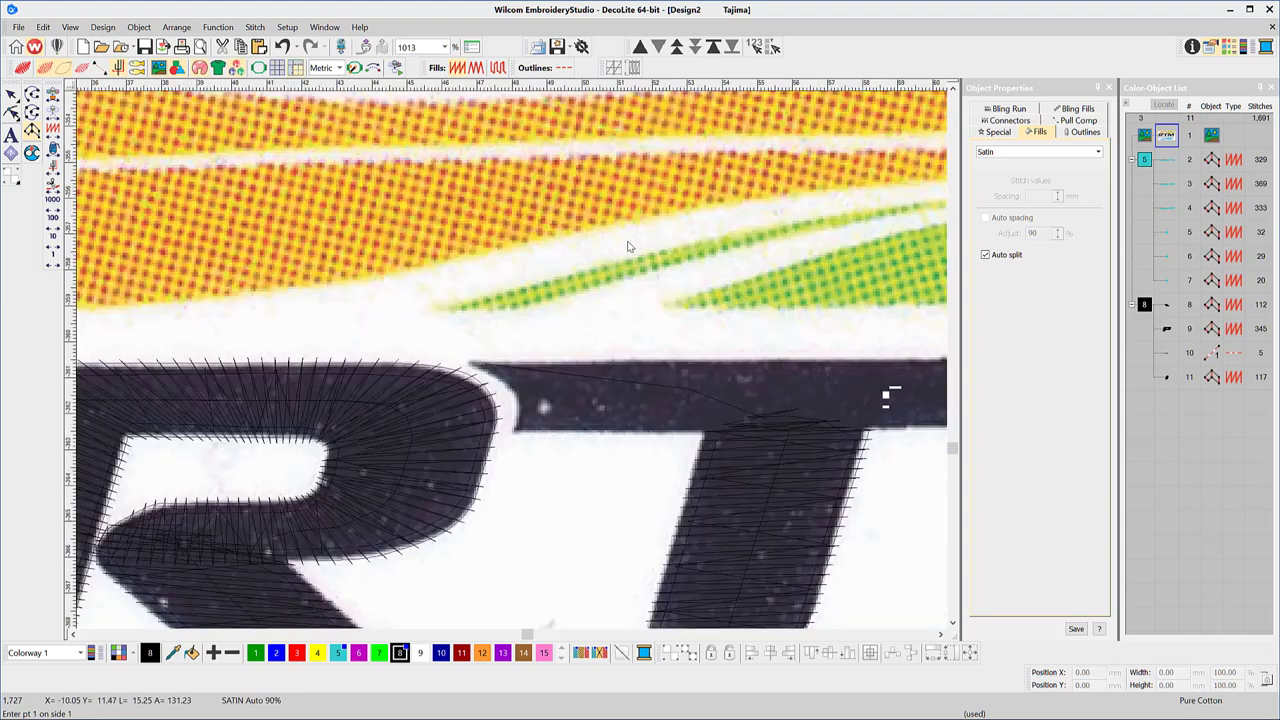
Digitize a thin satin column along the upper edge of the T's crossbar, from its left tip to its right tip.
{"action": "left_click", "coordinate": [459, 367]}
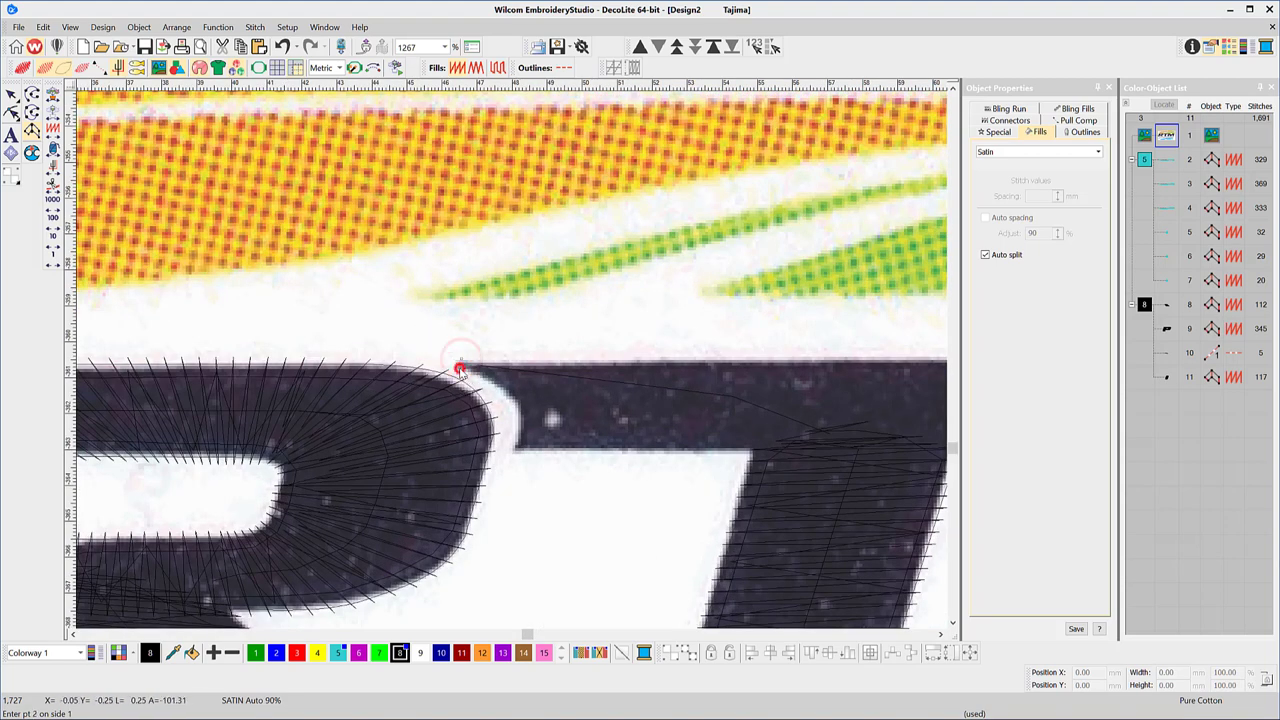
{"action": "scroll", "coordinate": [716, 364], "scroll_direction": "right", "scroll_amount": 2}
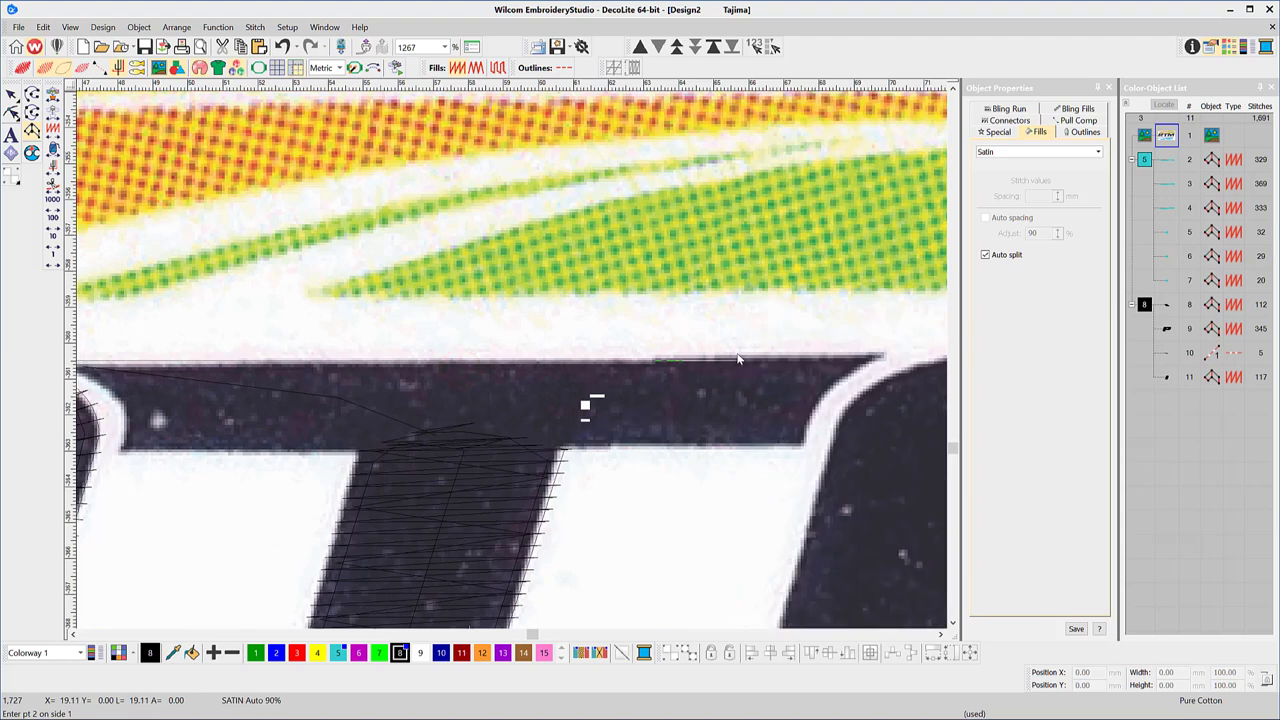
{"action": "left_click", "coordinate": [881, 355]}
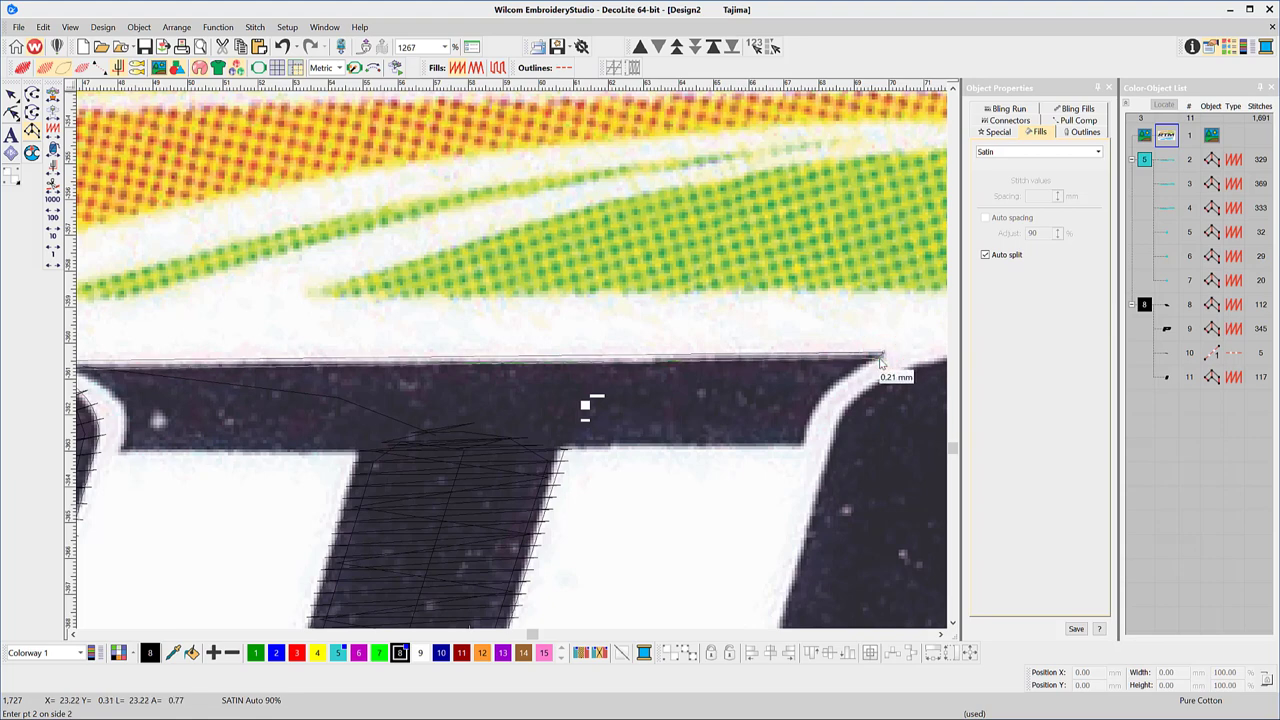
{"action": "left_click", "coordinate": [875, 362]}
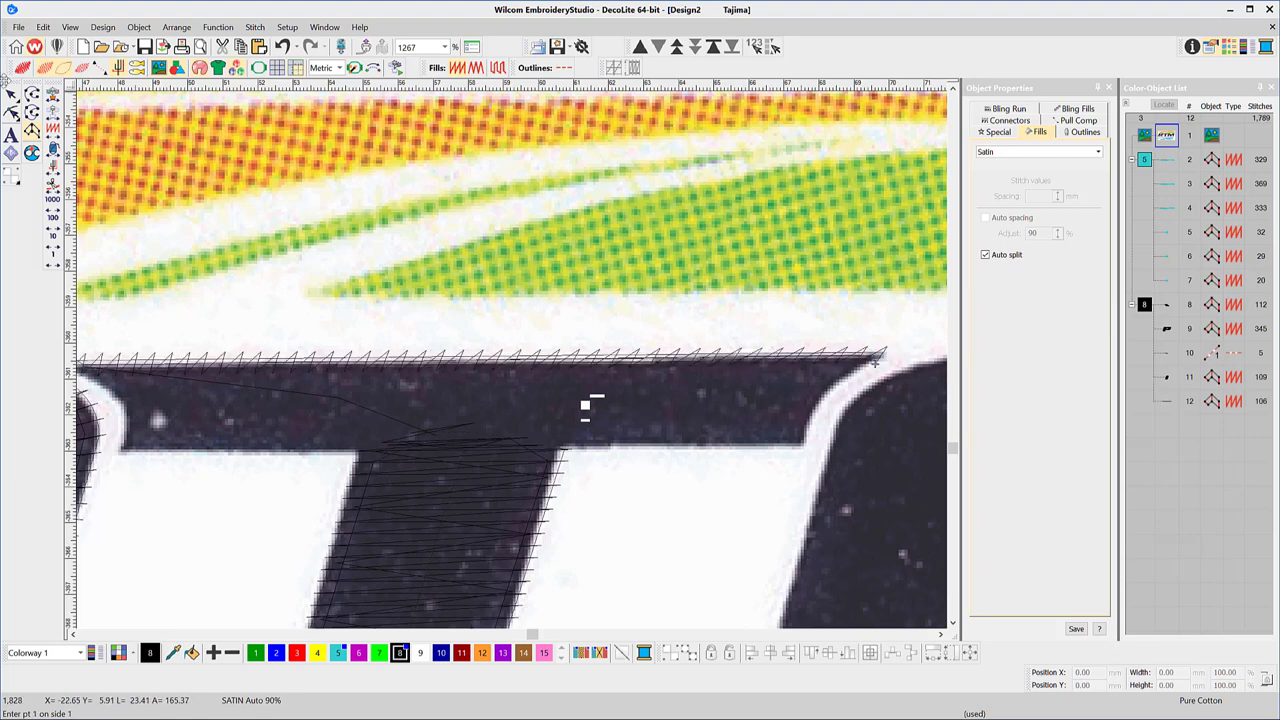
Reshape the T's crossbar column by adding a point pair near its left end and pulling the lower edge to the artwork's lower left corner.
{"action": "left_click", "coordinate": [12, 113]}
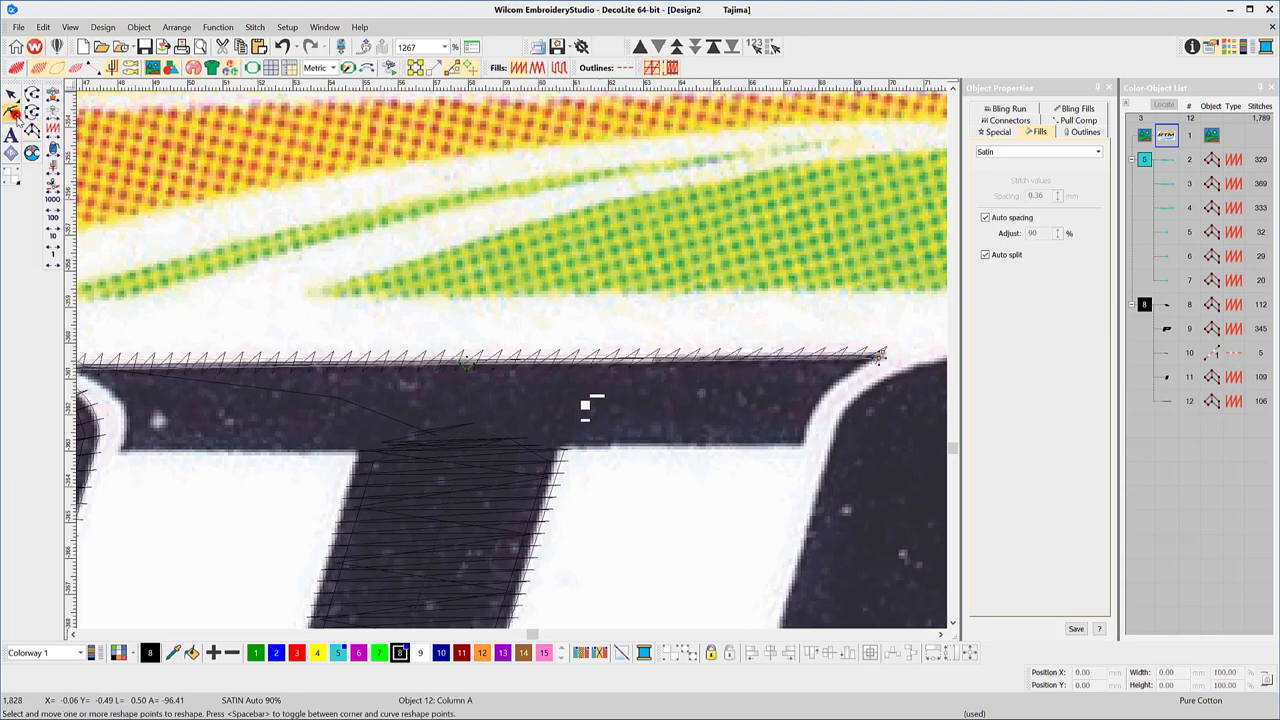
{"action": "left_click", "coordinate": [122, 371]}
{"action": "left_click_drag", "start_coordinate": [122, 370], "coordinate": [317, 421]}
{"action": "key", "text": "Return"}
{"action": "scroll", "coordinate": [932, 402], "scroll_direction": "down", "scroll_amount": 2}
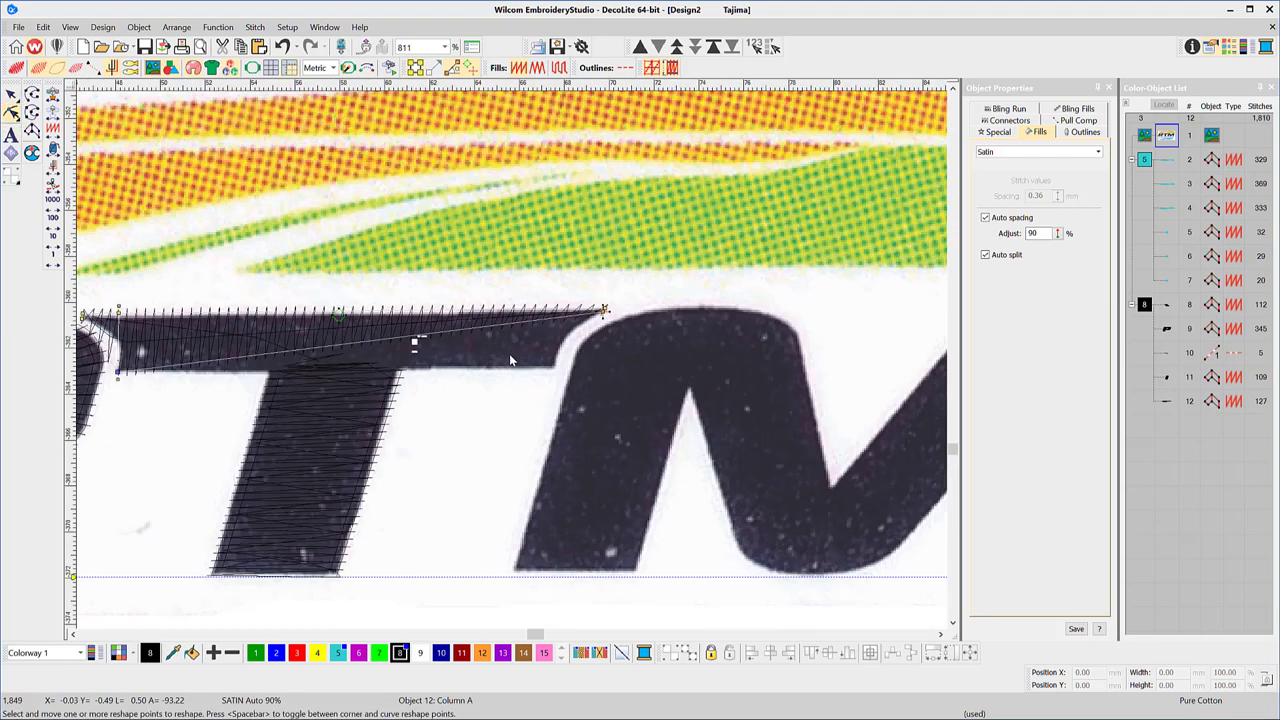
Extend the crossbar column's lower edge to its lower right corner and fit both slanted ends to the artwork's curves with added points.
{"action": "left_click_drag", "start_coordinate": [551, 317], "coordinate": [569, 336]}
{"action": "left_click", "coordinate": [574, 342]}
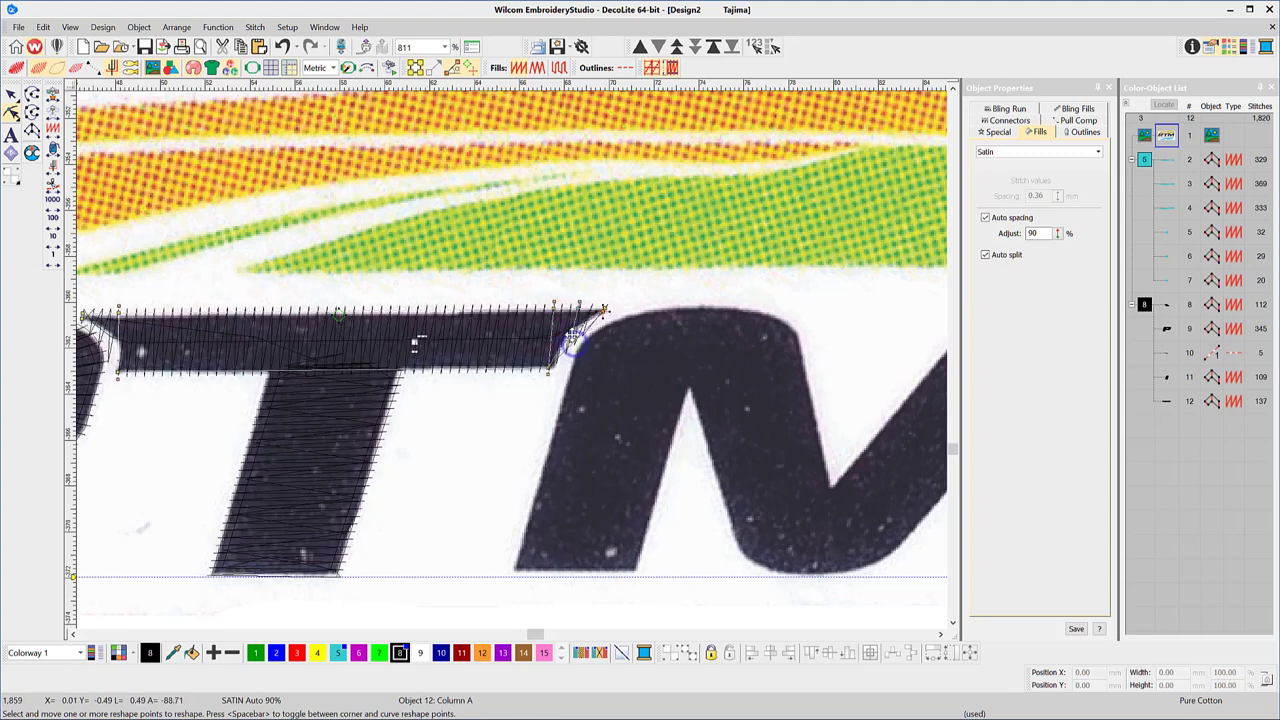
{"action": "scroll", "coordinate": [106, 342], "scroll_direction": "up", "scroll_amount": 2}
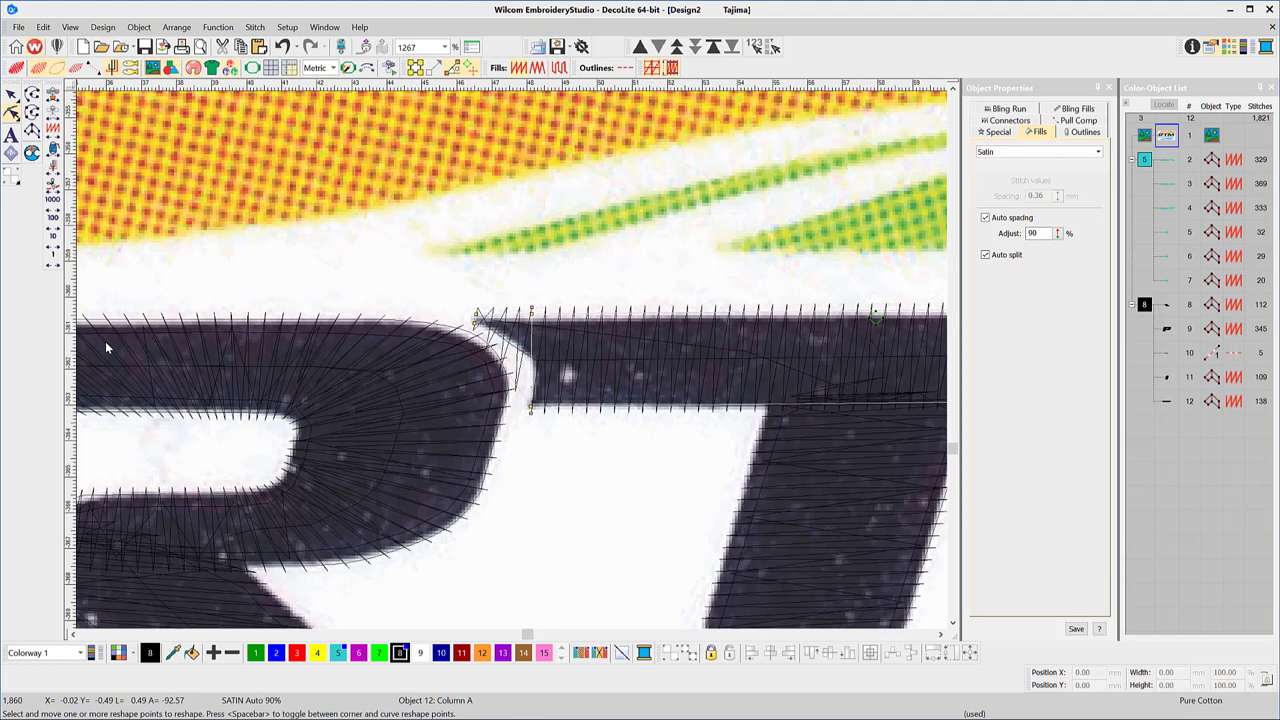
{"action": "left_click_drag", "start_coordinate": [511, 377], "coordinate": [512, 345]}
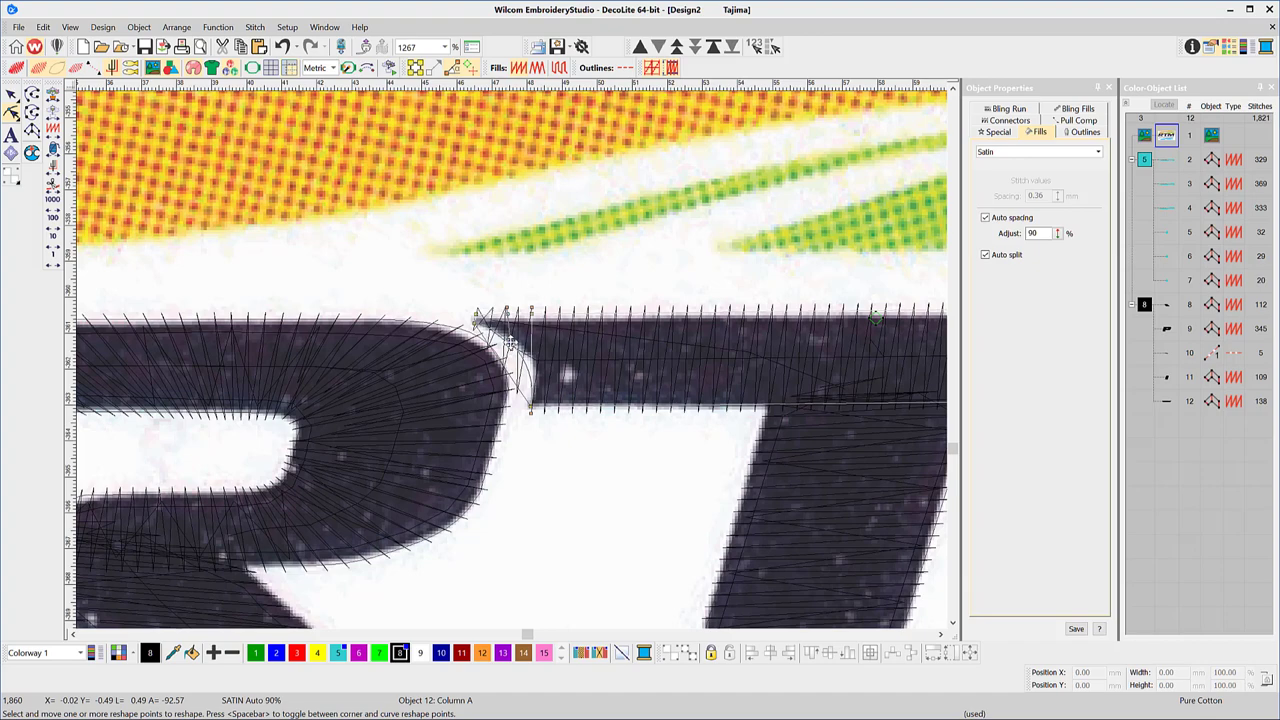
{"action": "scroll", "coordinate": [684, 412], "scroll_direction": "down", "scroll_amount": 4}
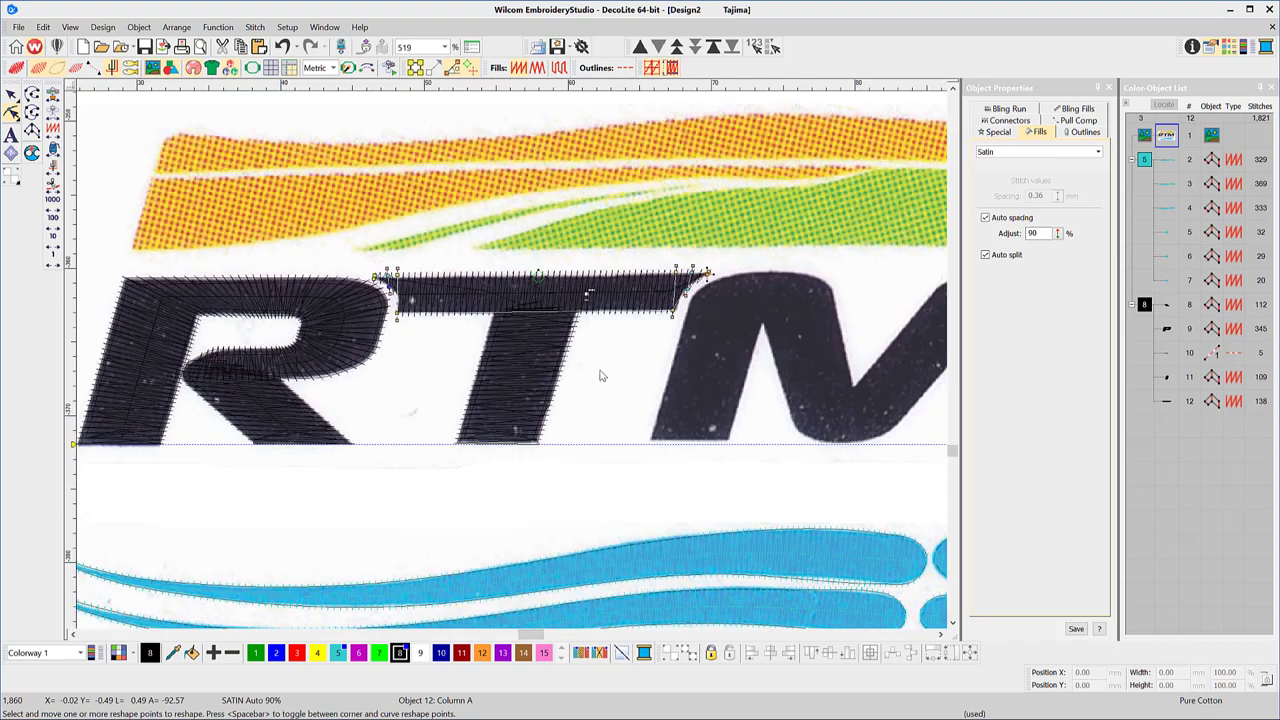
Inspect the stitches of the R and T with the background artwork hidden, and restore the artwork display.
{"action": "key", "text": "Escape"}
{"action": "key", "text": "t"}
{"action": "key", "text": "d"}
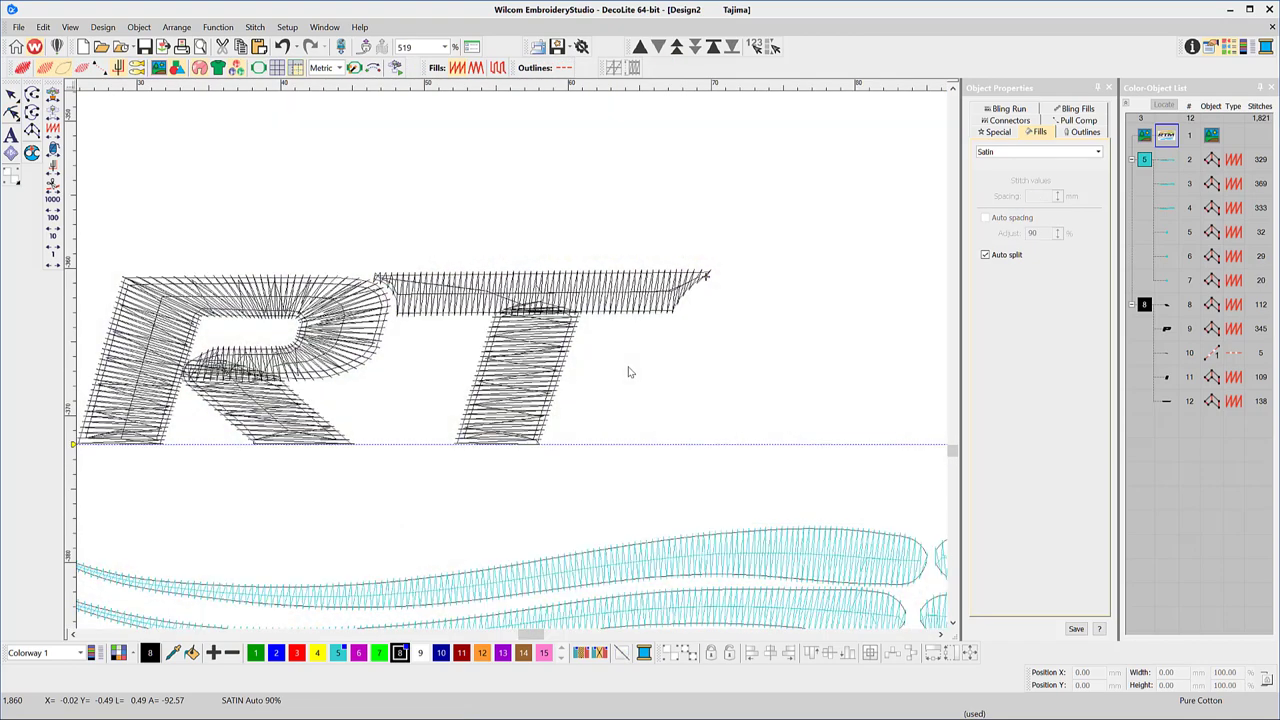
{"action": "key", "text": "t"}
{"action": "key", "text": "d"}
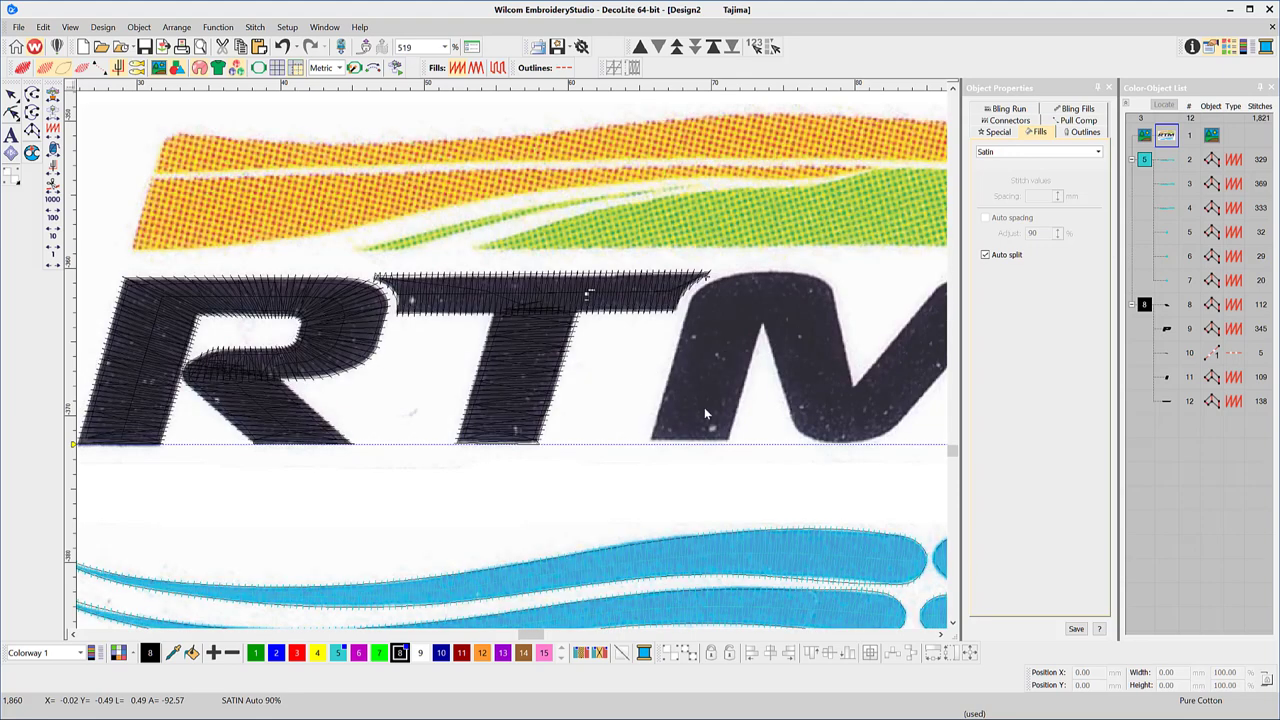
Start the M's satin column at the base of its left leg and place point pairs up the leg and across the first arch.
{"action": "left_click", "coordinate": [33, 131]}
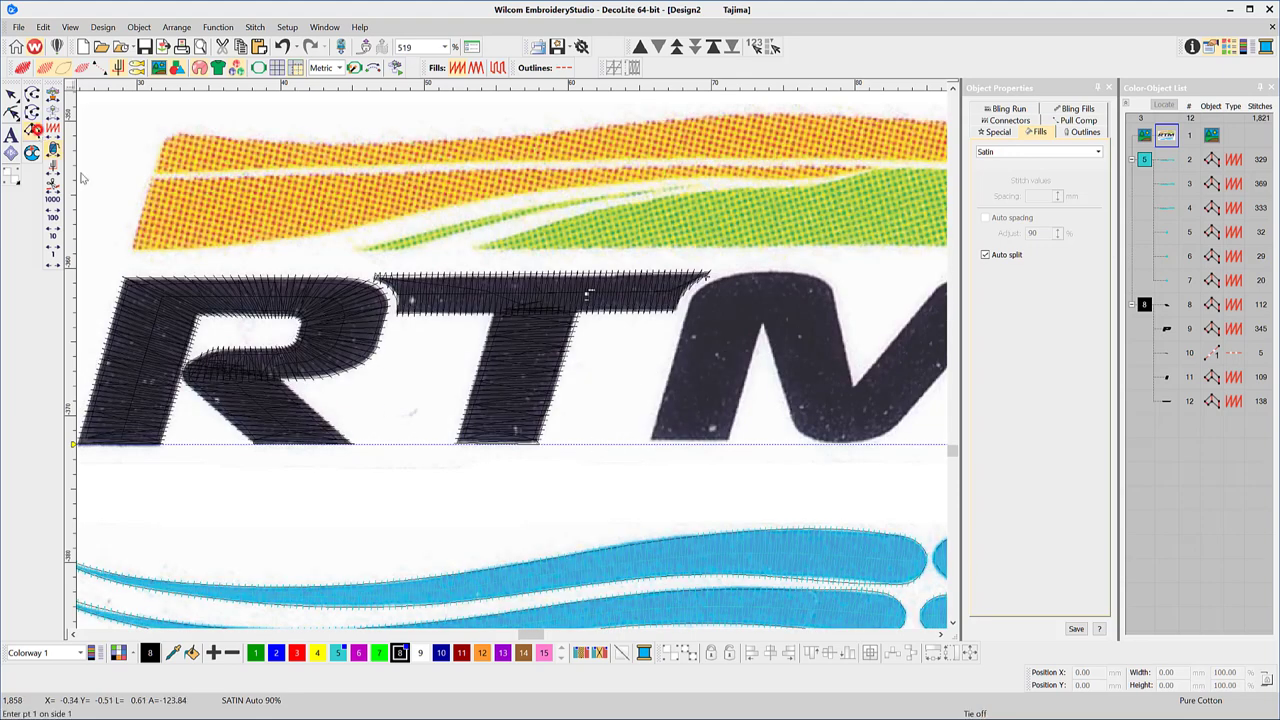
{"action": "left_click", "coordinate": [650, 446]}
{"action": "left_click", "coordinate": [730, 445]}
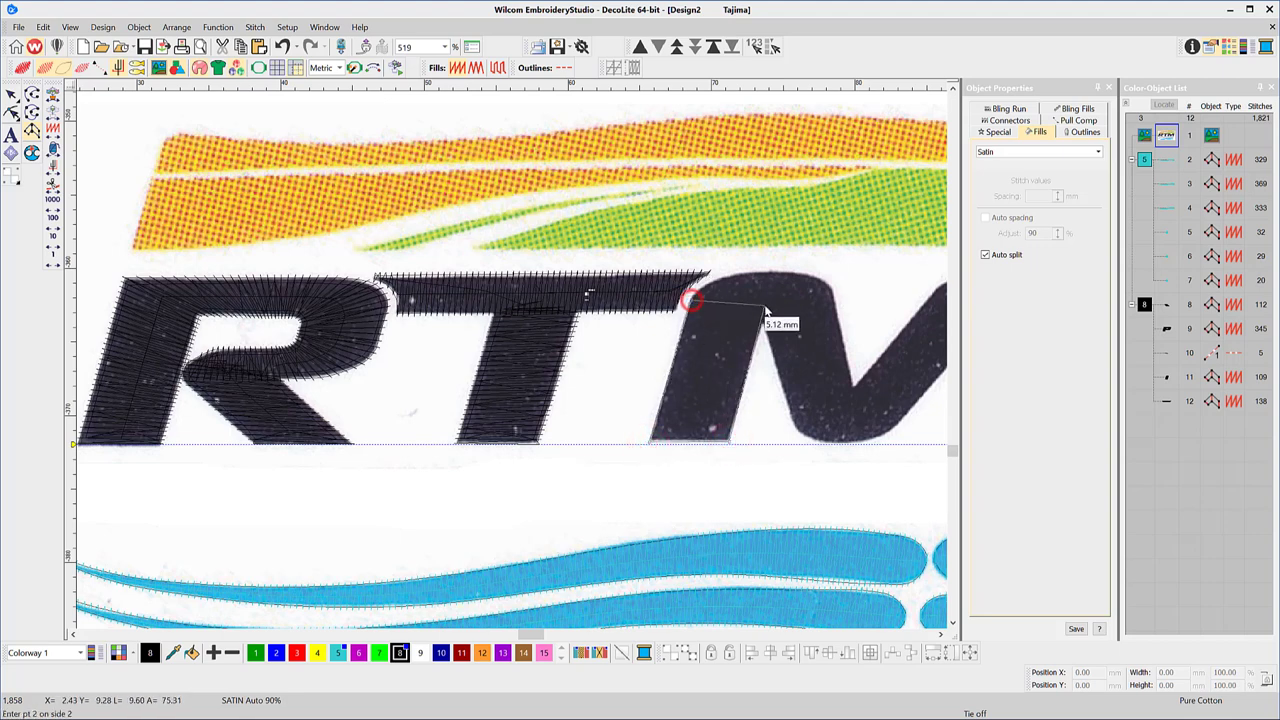
{"action": "left_click", "coordinate": [767, 308]}
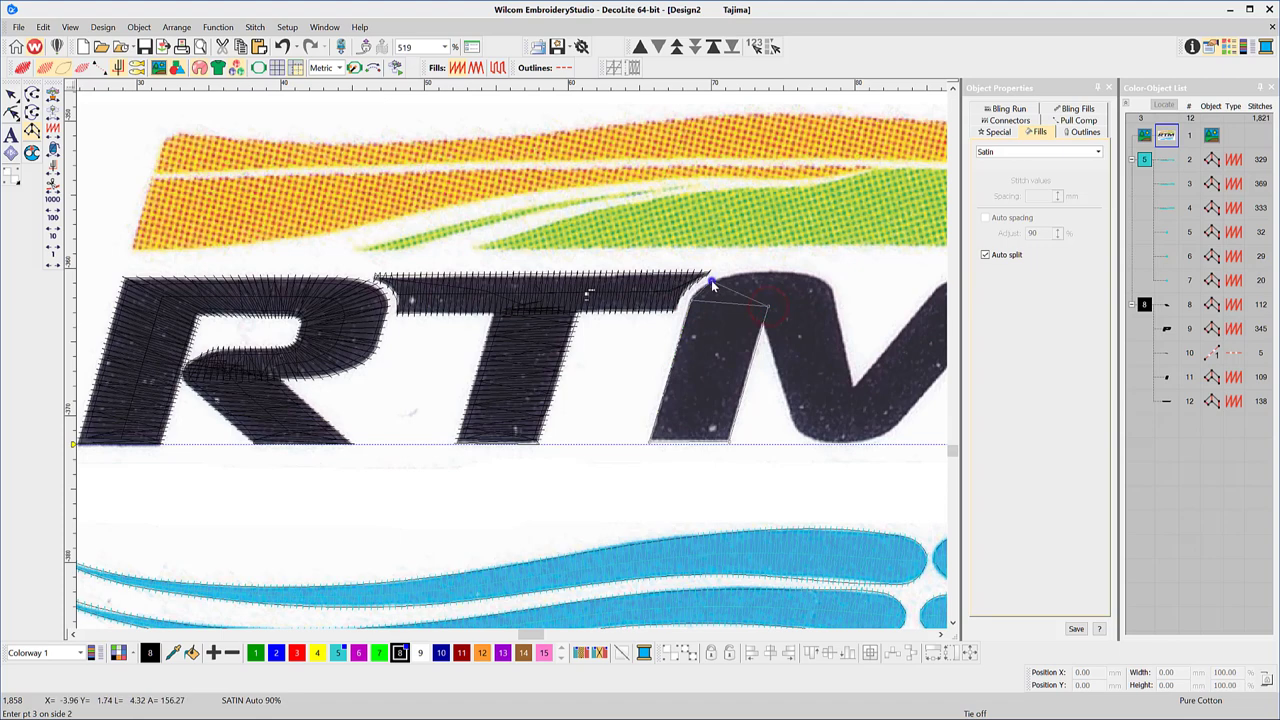
{"action": "left_click", "coordinate": [743, 275]}
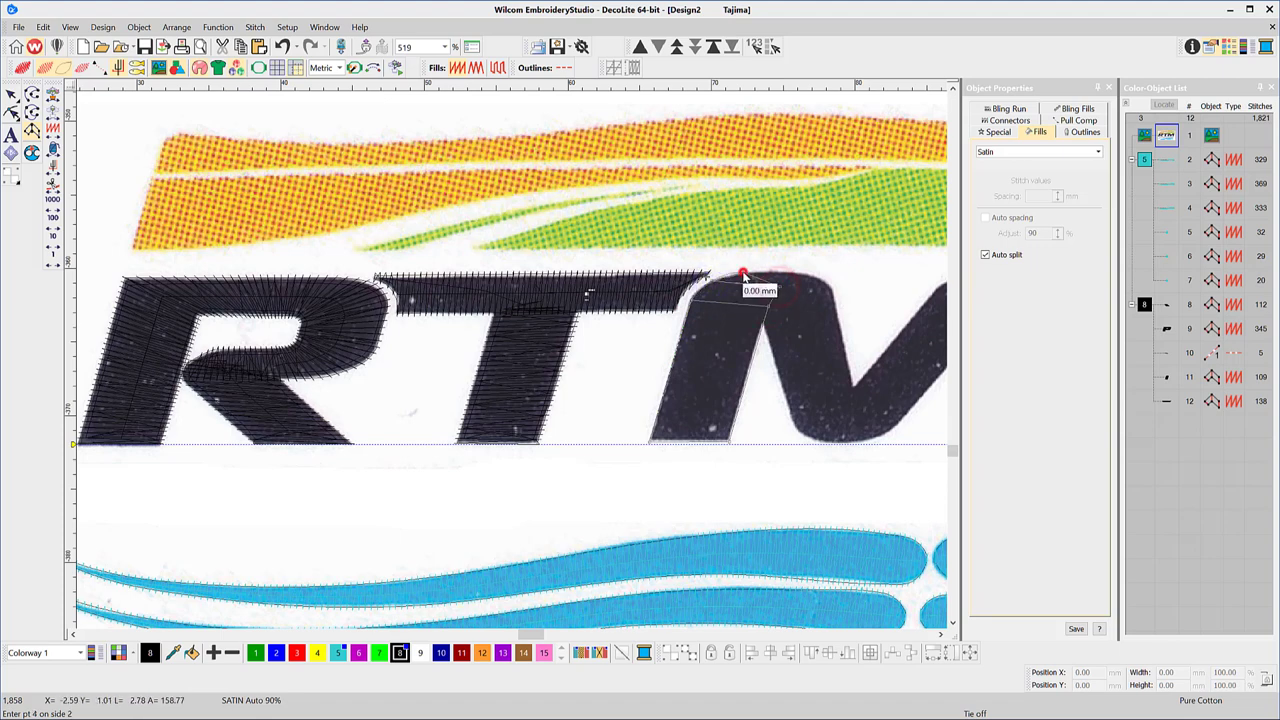
{"action": "left_click", "coordinate": [791, 272]}
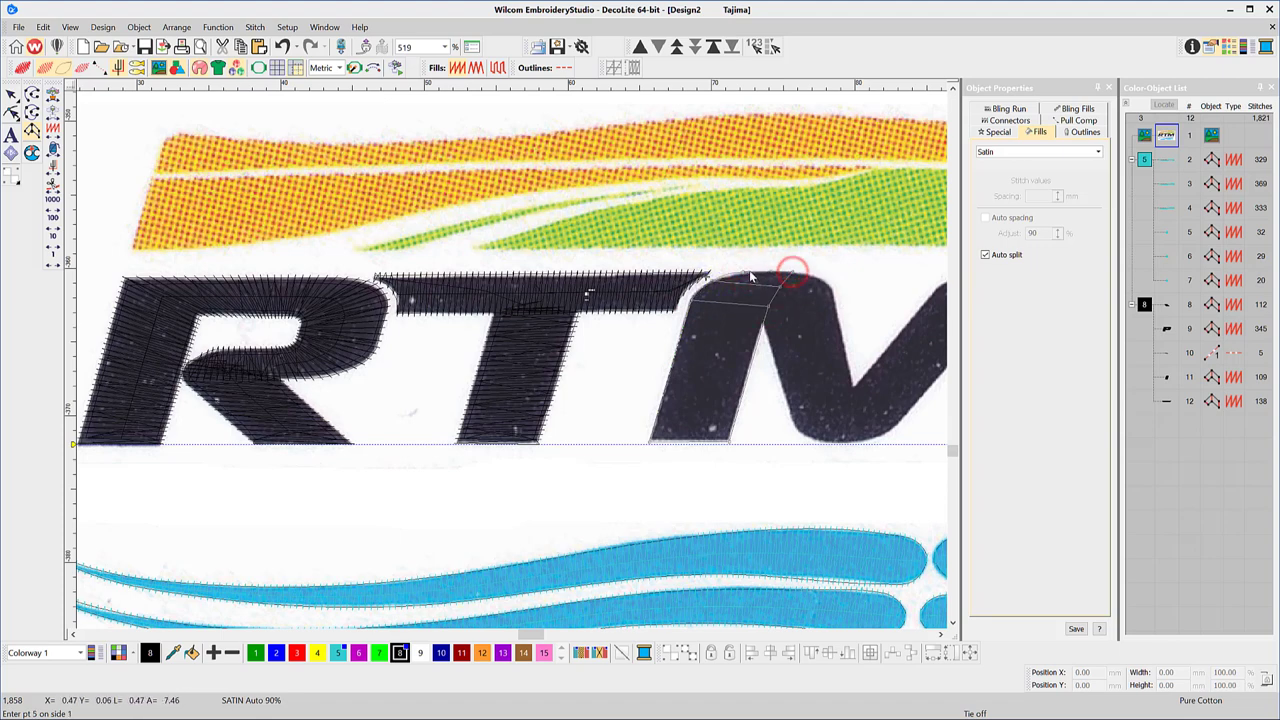
{"action": "left_click", "coordinate": [750, 272]}
{"action": "left_click", "coordinate": [796, 271]}
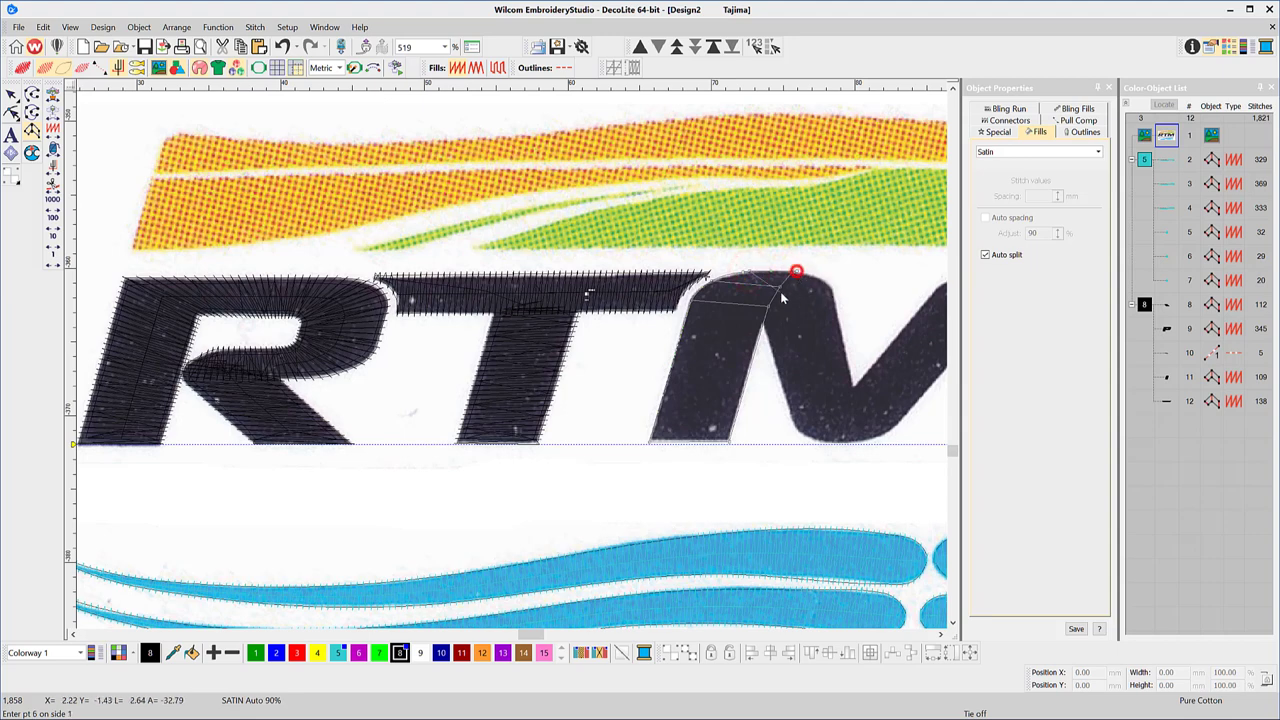
Continue the M's column down the middle stroke, through the valley at the baseline and into the rising diagonal.
{"action": "left_click", "coordinate": [839, 319]}
{"action": "left_click", "coordinate": [594, 396]}
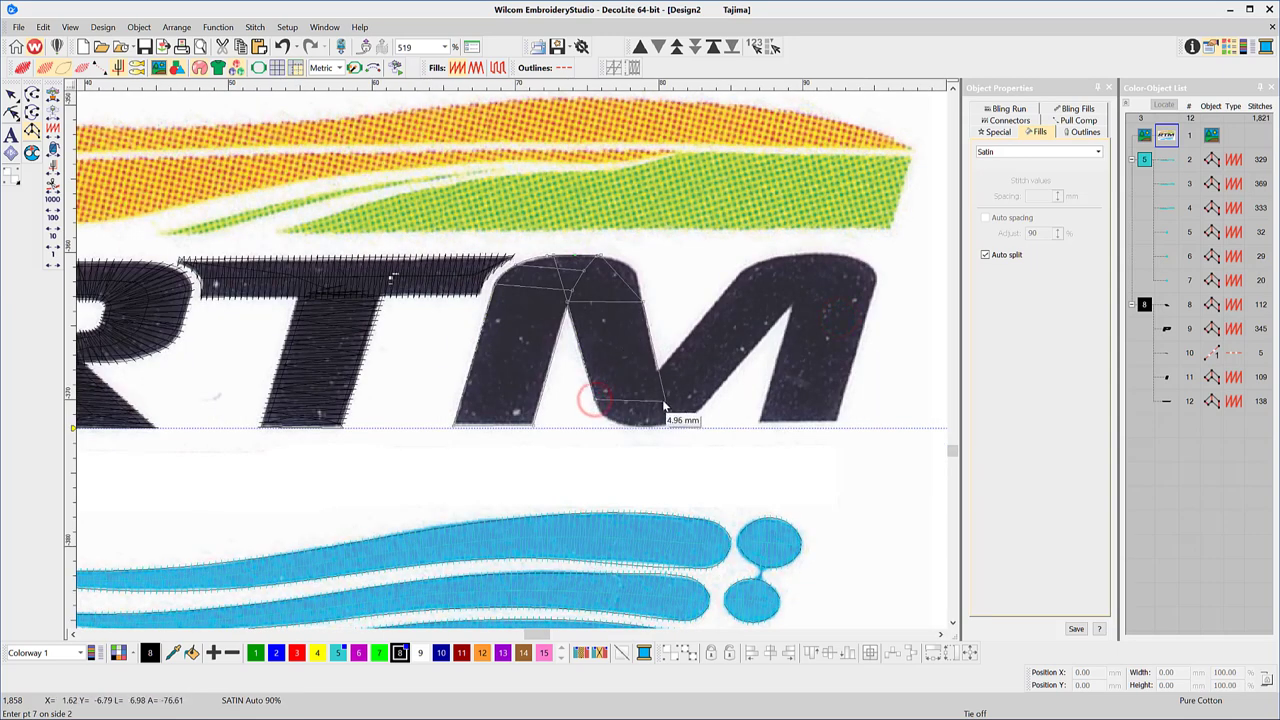
{"action": "left_click", "coordinate": [665, 400]}
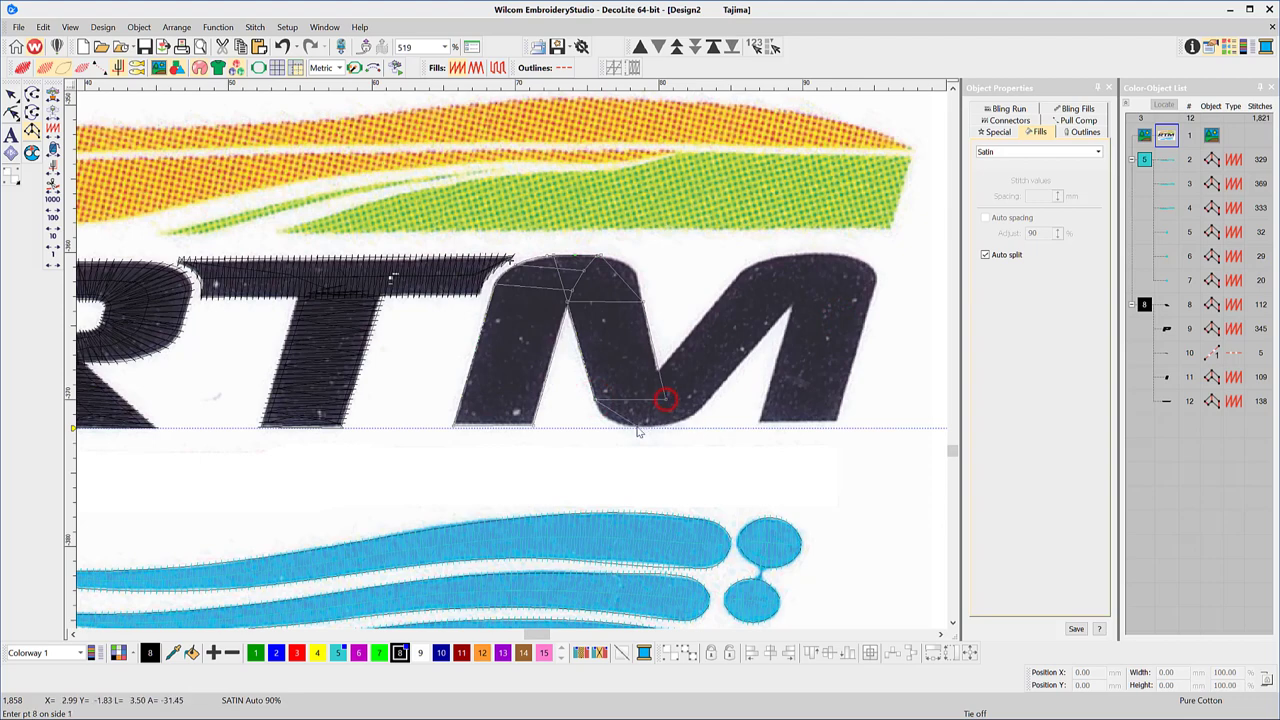
{"action": "left_click", "coordinate": [650, 424]}
{"action": "left_click", "coordinate": [658, 373]}
{"action": "left_click", "coordinate": [728, 377]}
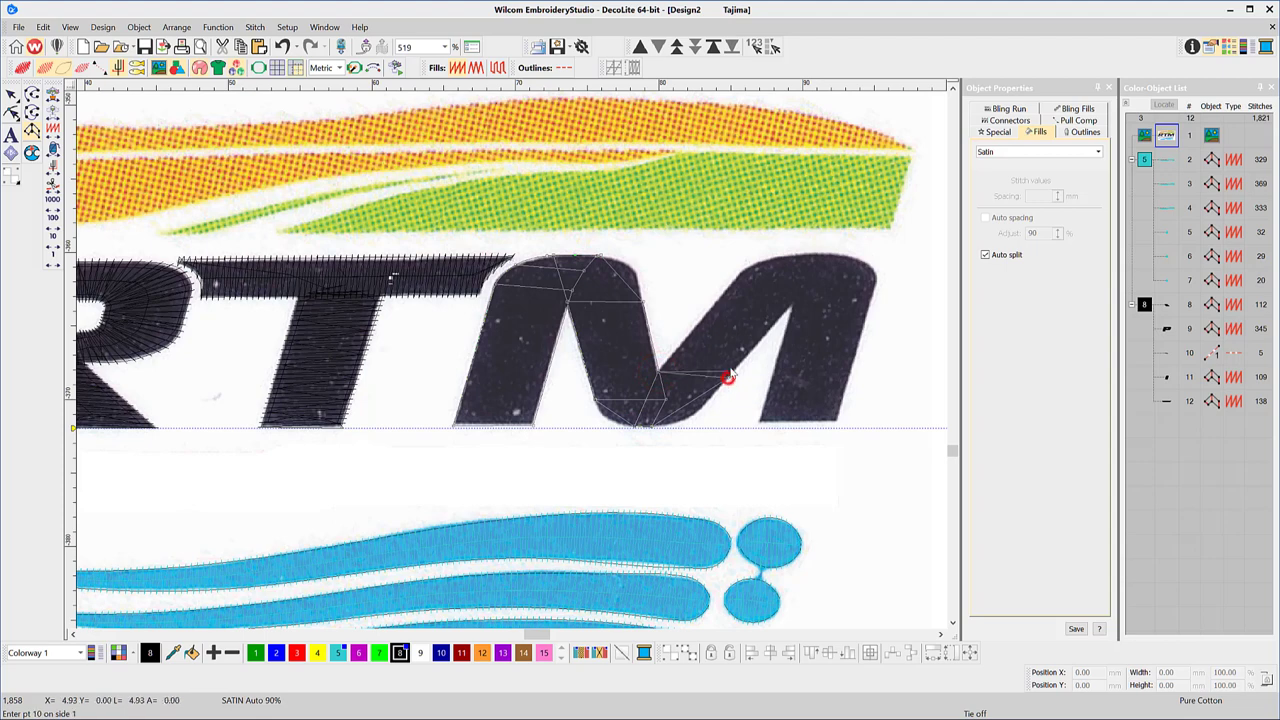
Continue the M's column up the diagonal, over the second arch and down the right leg, and complete it at the baseline.
{"action": "left_click", "coordinate": [745, 270]}
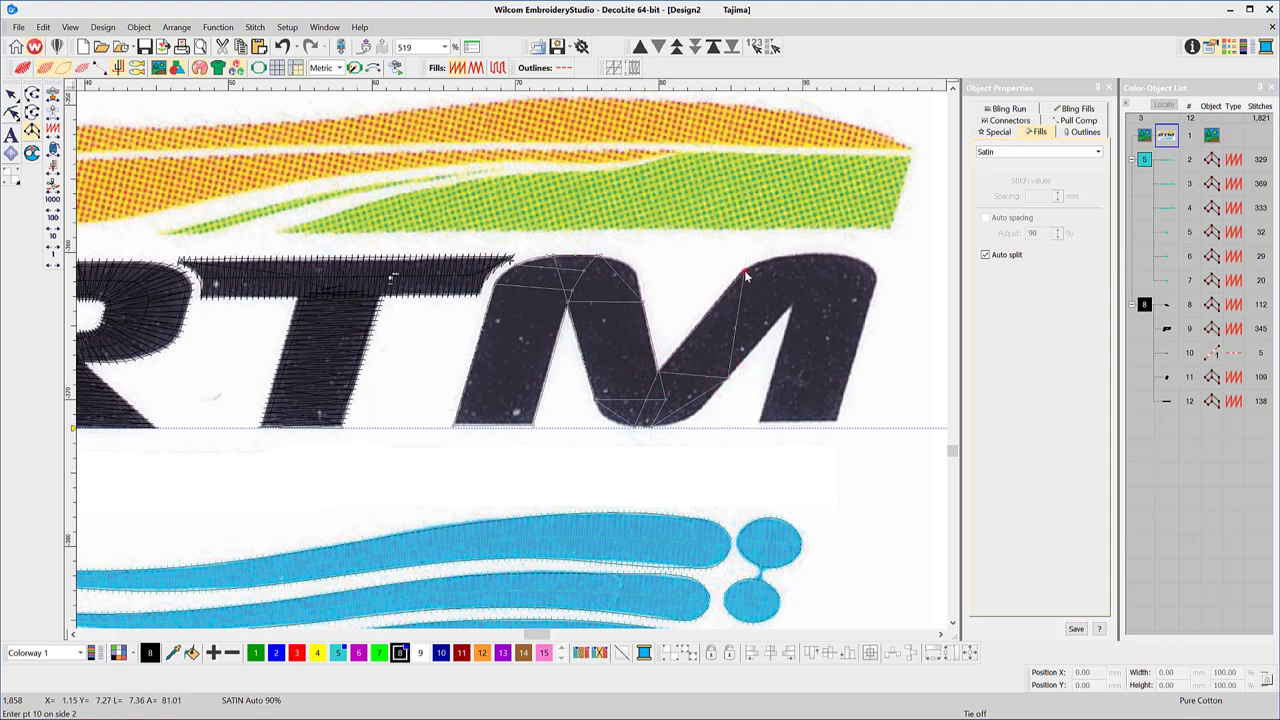
{"action": "left_click", "coordinate": [815, 279]}
{"action": "left_click", "coordinate": [773, 257]}
{"action": "left_click", "coordinate": [820, 262]}
{"action": "left_click", "coordinate": [813, 252]}
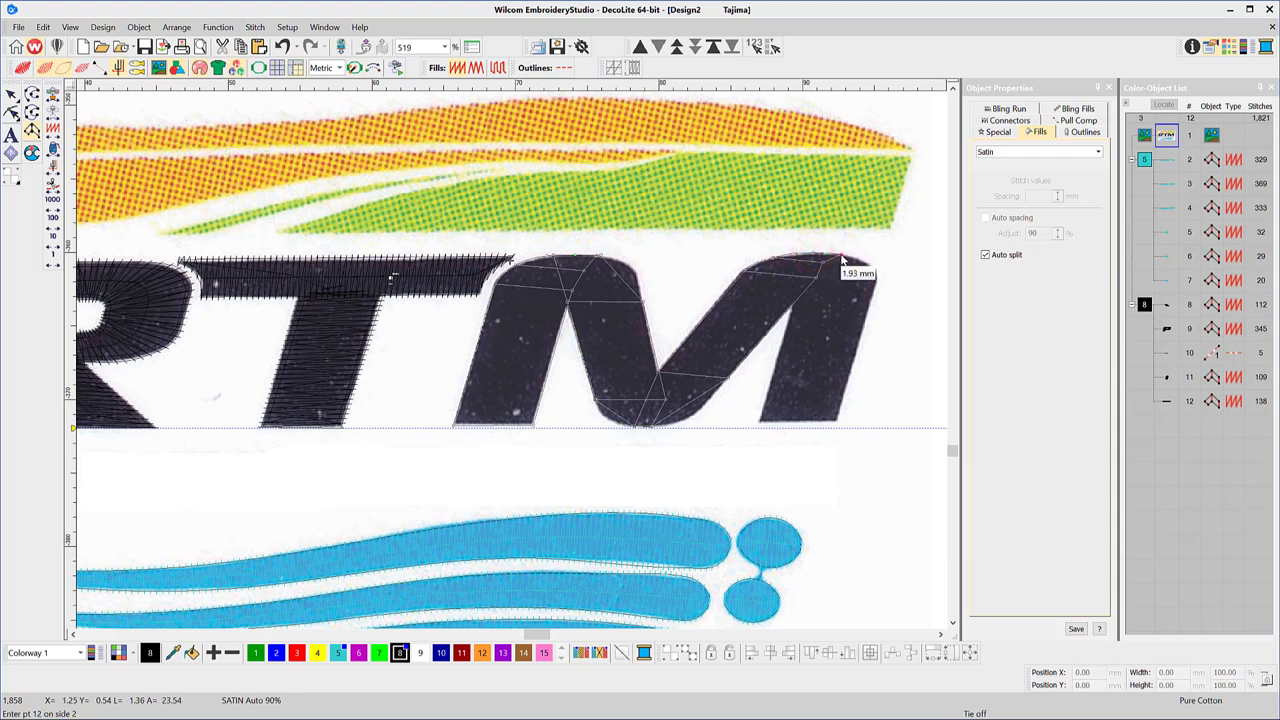
{"action": "left_click", "coordinate": [790, 298]}
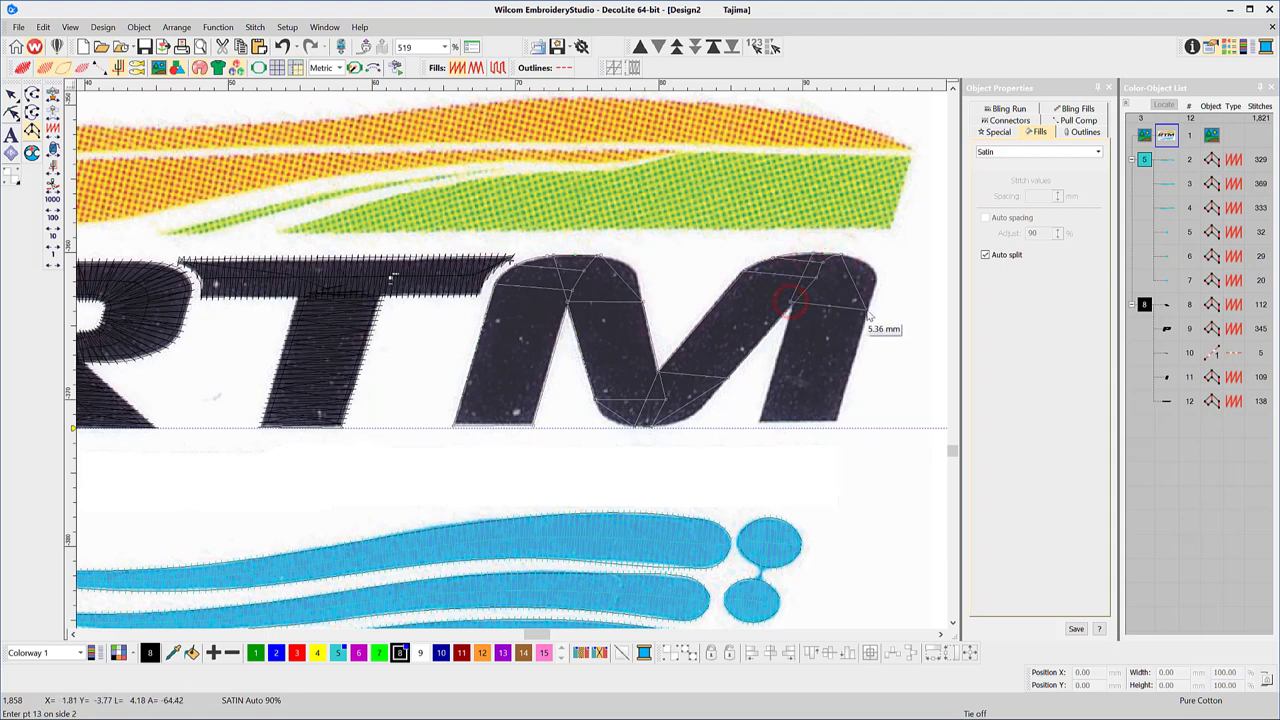
{"action": "left_click", "coordinate": [866, 306]}
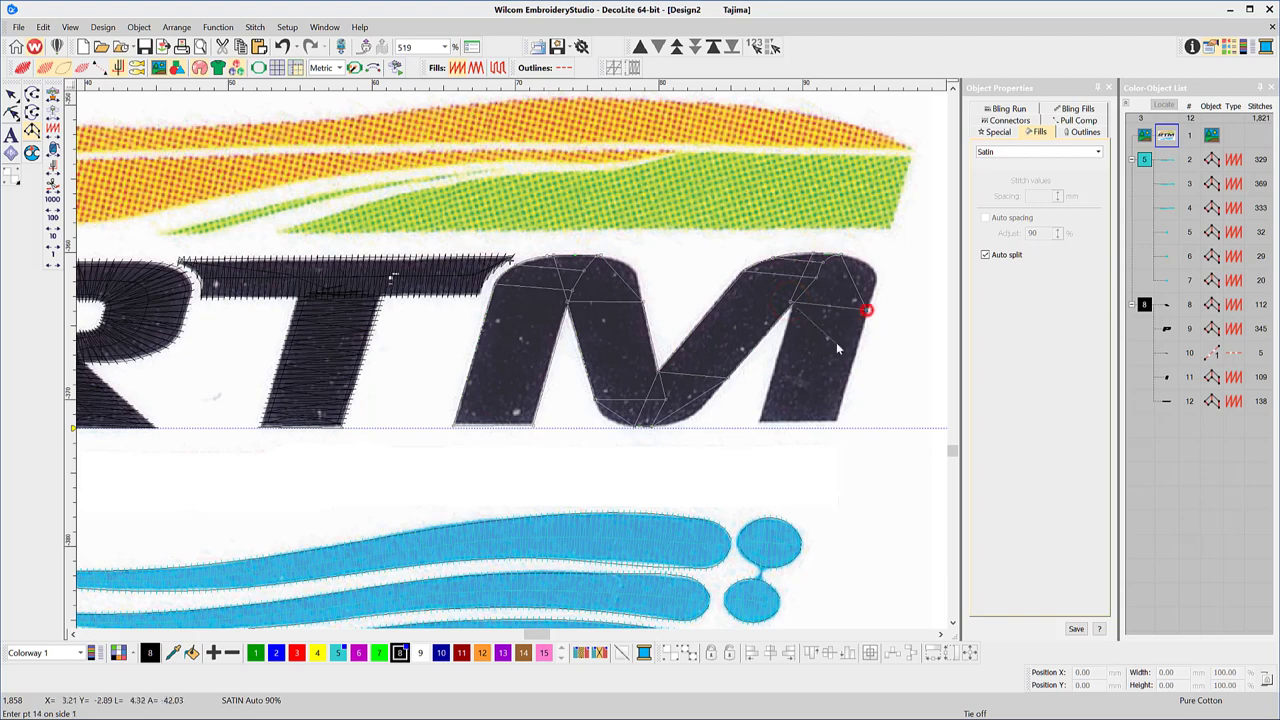
{"action": "left_click", "coordinate": [758, 427]}
{"action": "left_click", "coordinate": [835, 427]}
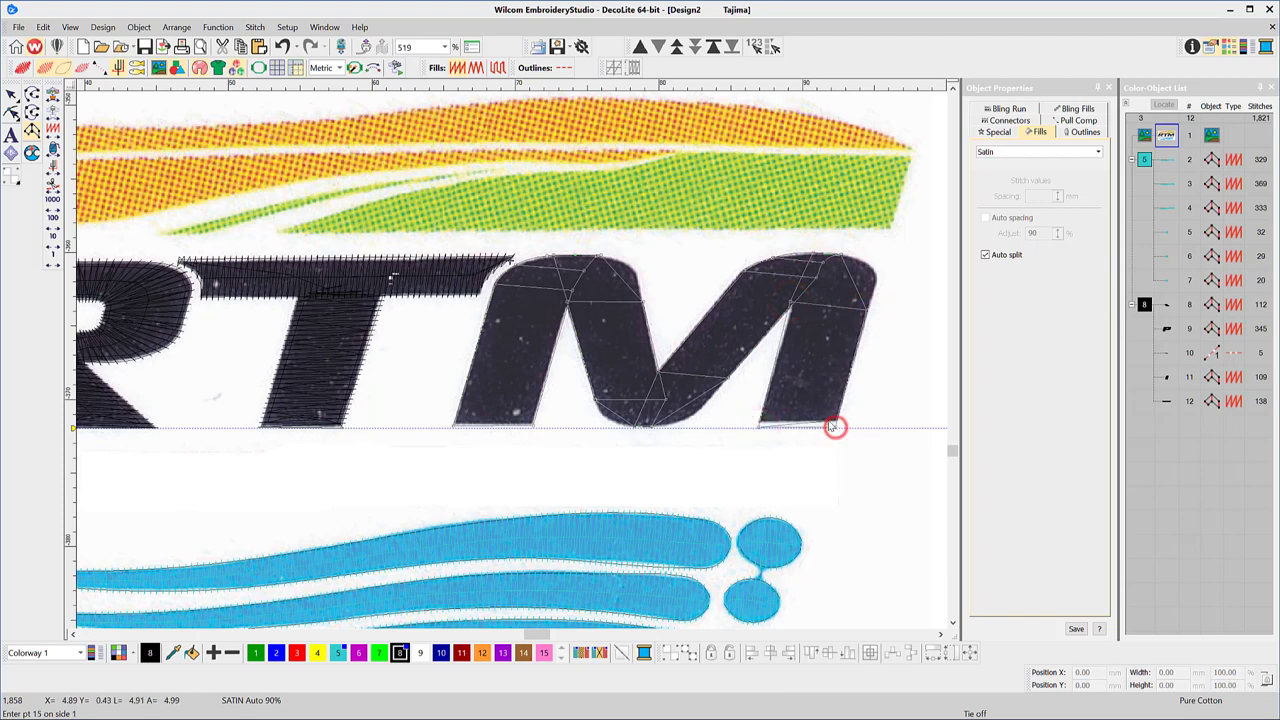
{"action": "key", "text": "Return"}
Reshape the M's column by adding a point on the first arch's outer right edge and fitting it to the artwork's rounded shoulder.
{"action": "left_click", "coordinate": [13, 113]}
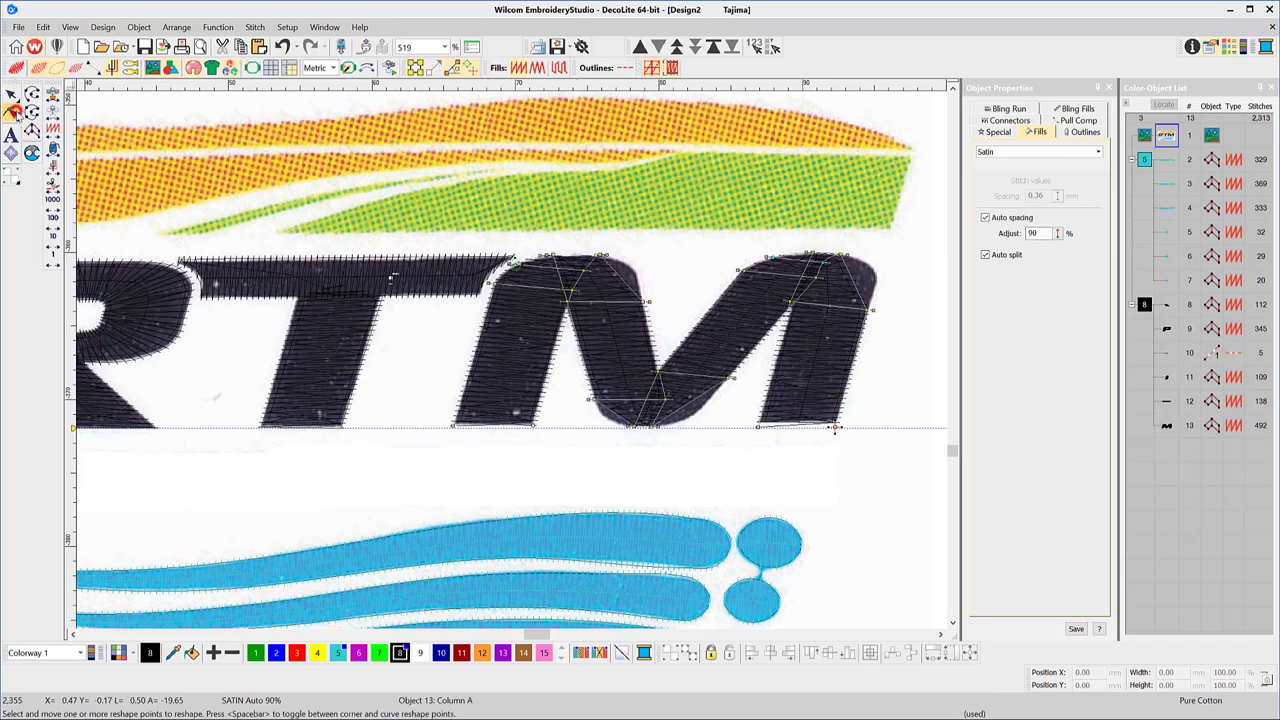
{"action": "scroll", "coordinate": [565, 285], "scroll_direction": "up", "scroll_amount": 2}
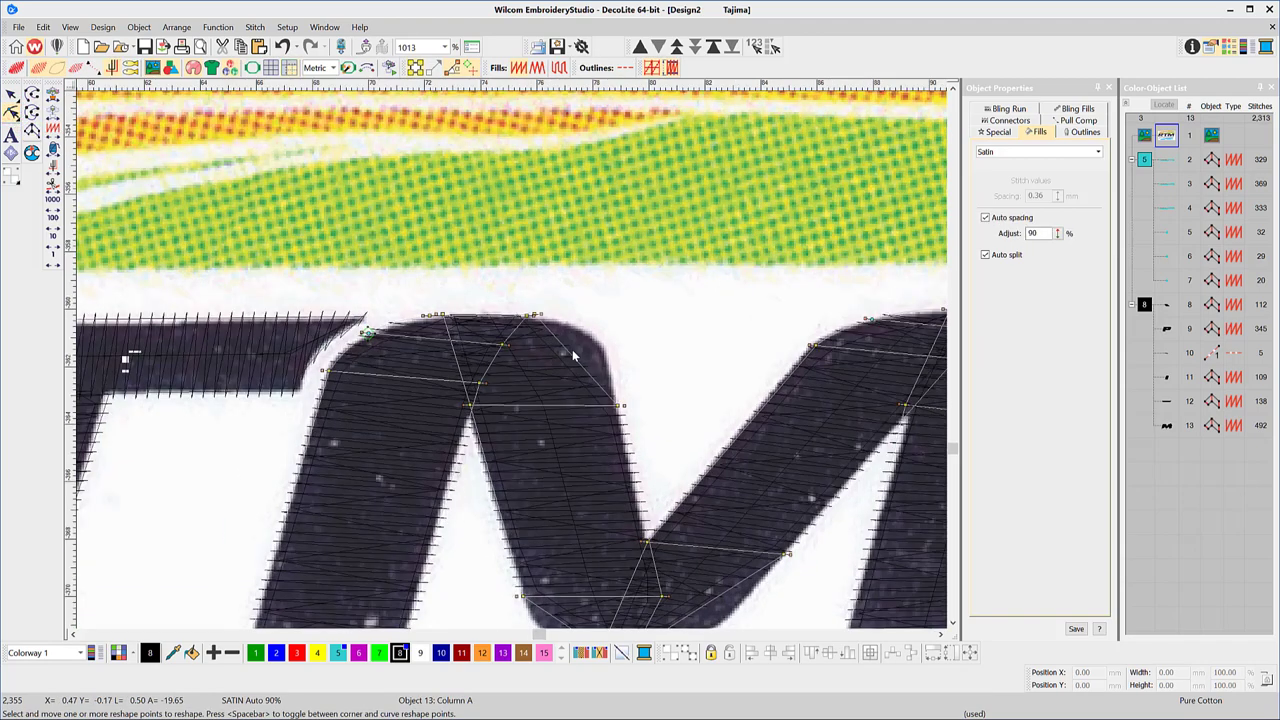
{"action": "left_click_drag", "start_coordinate": [573, 358], "coordinate": [600, 342]}
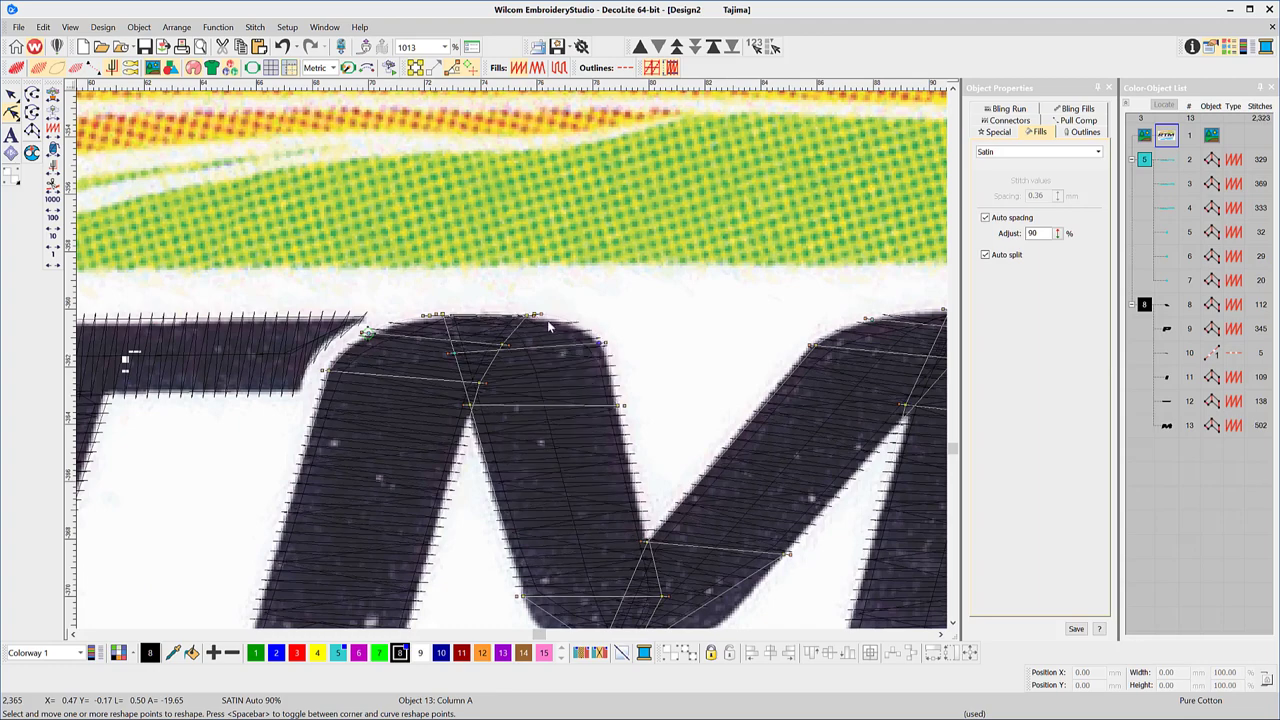
{"action": "scroll", "coordinate": [557, 373], "scroll_direction": "down", "scroll_amount": 2}
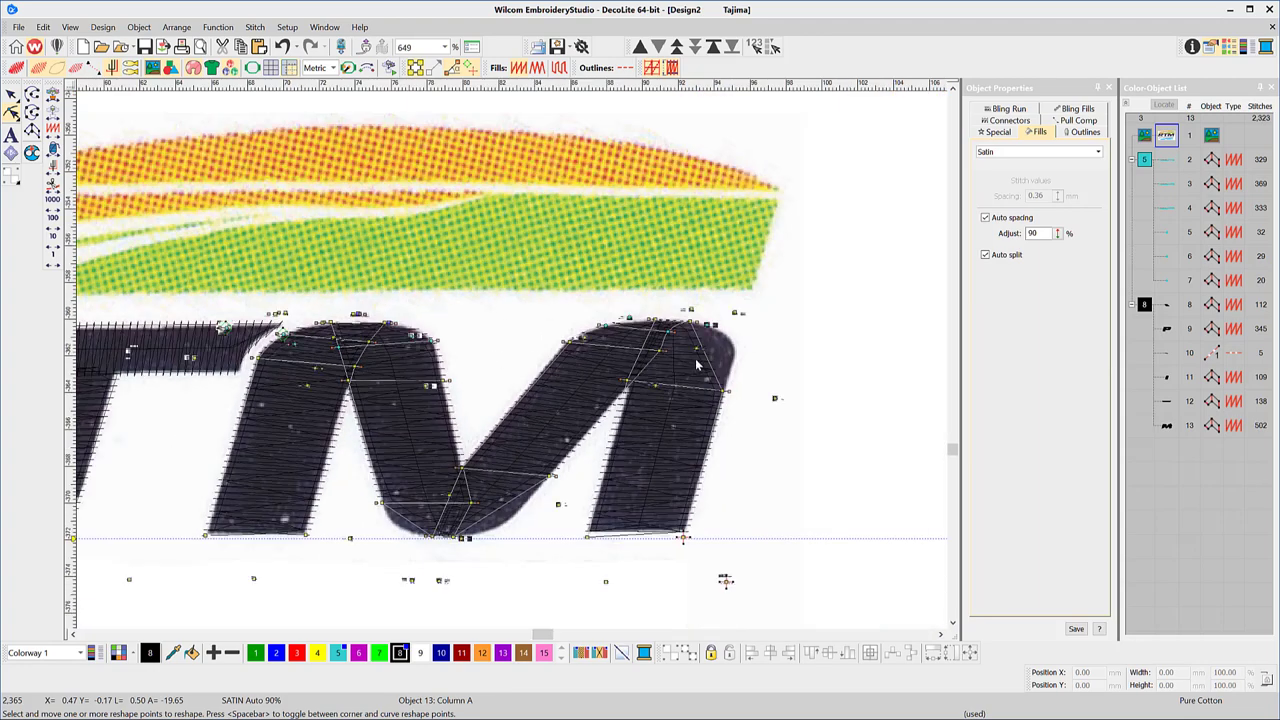
Add and move points on the M's second arch so the column's outer right edge follows the artwork's rounded shoulder.
{"action": "scroll", "coordinate": [512, 357], "scroll_direction": "up", "scroll_amount": 2}
{"action": "left_click", "coordinate": [523, 340]}
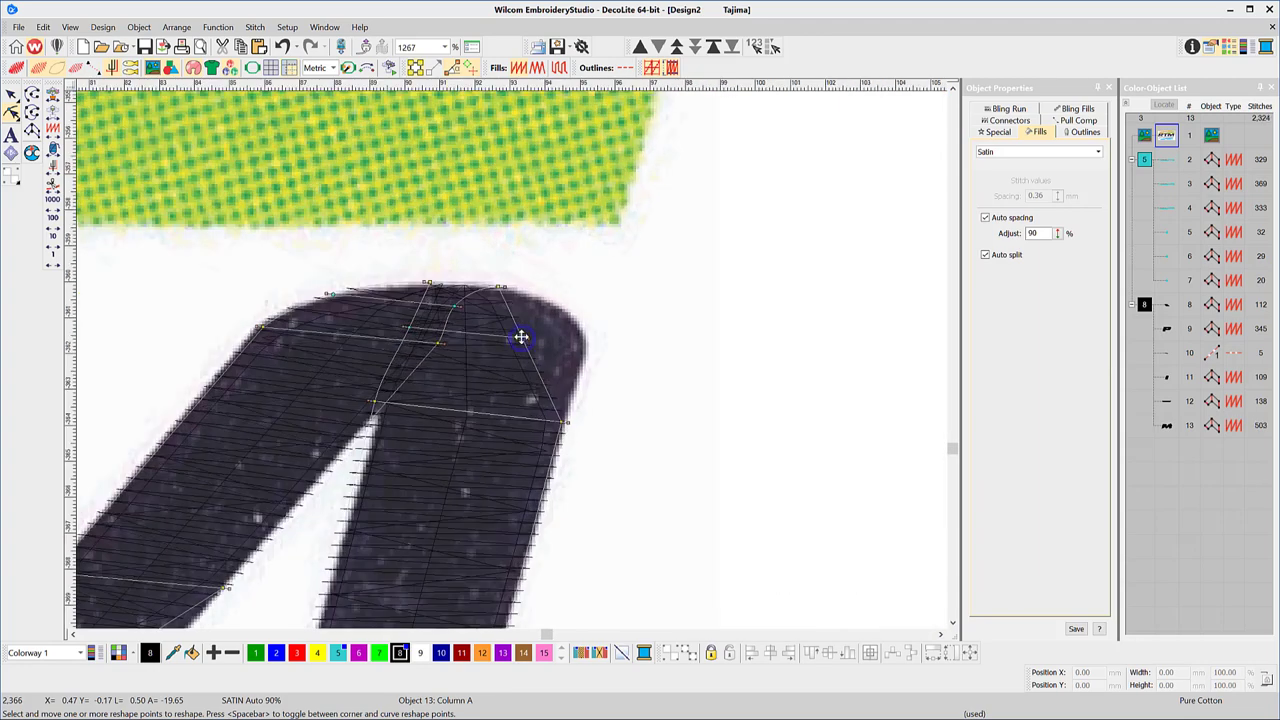
{"action": "left_click_drag", "start_coordinate": [521, 337], "coordinate": [543, 301]}
{"action": "left_click", "coordinate": [532, 287]}
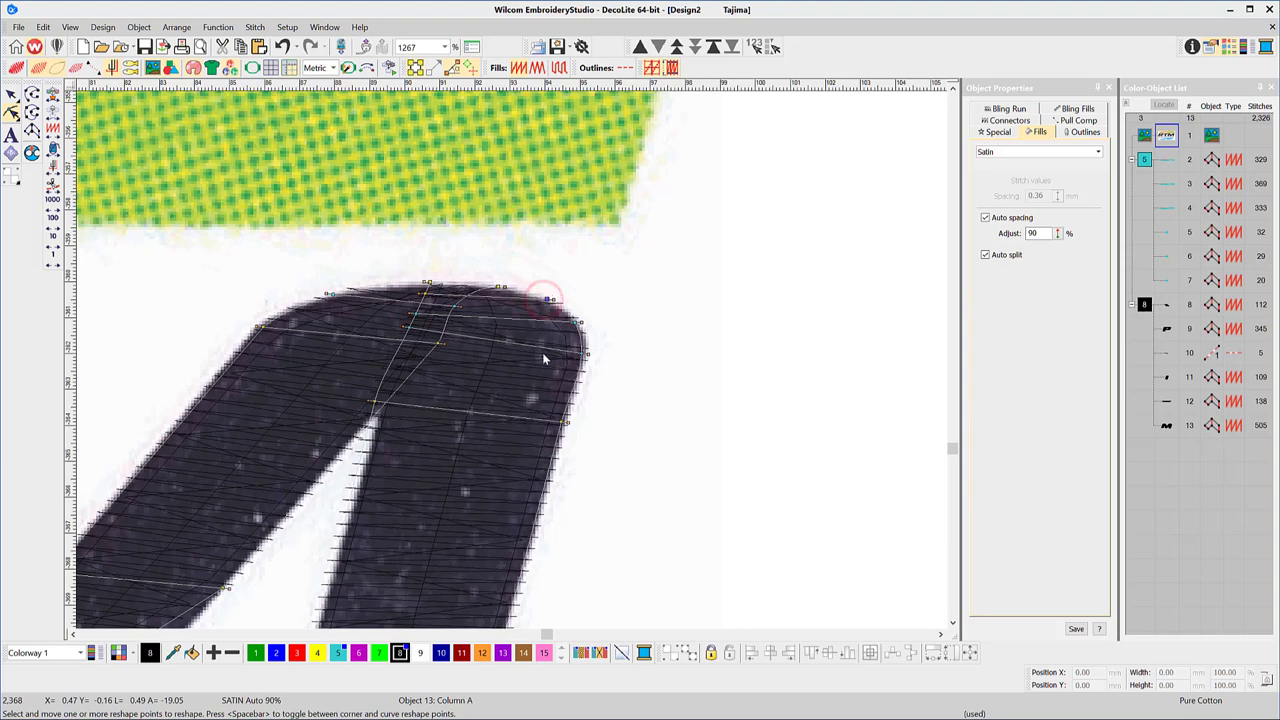
{"action": "scroll", "coordinate": [510, 360], "scroll_direction": "down", "scroll_amount": 5}
{"action": "key", "text": "t"}
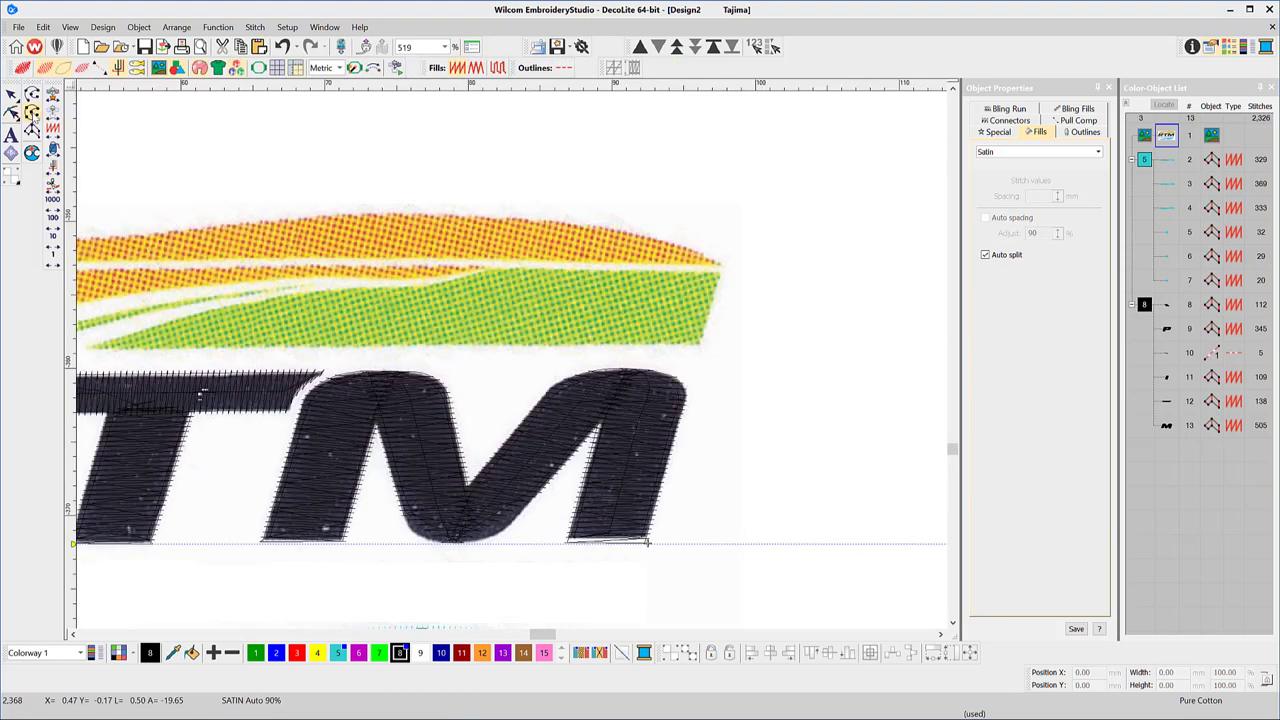
Digitize the large green hill as a satin Complex Fill in green colour 1, tracing its outline on the artwork.
{"action": "left_click", "coordinate": [32, 113]}
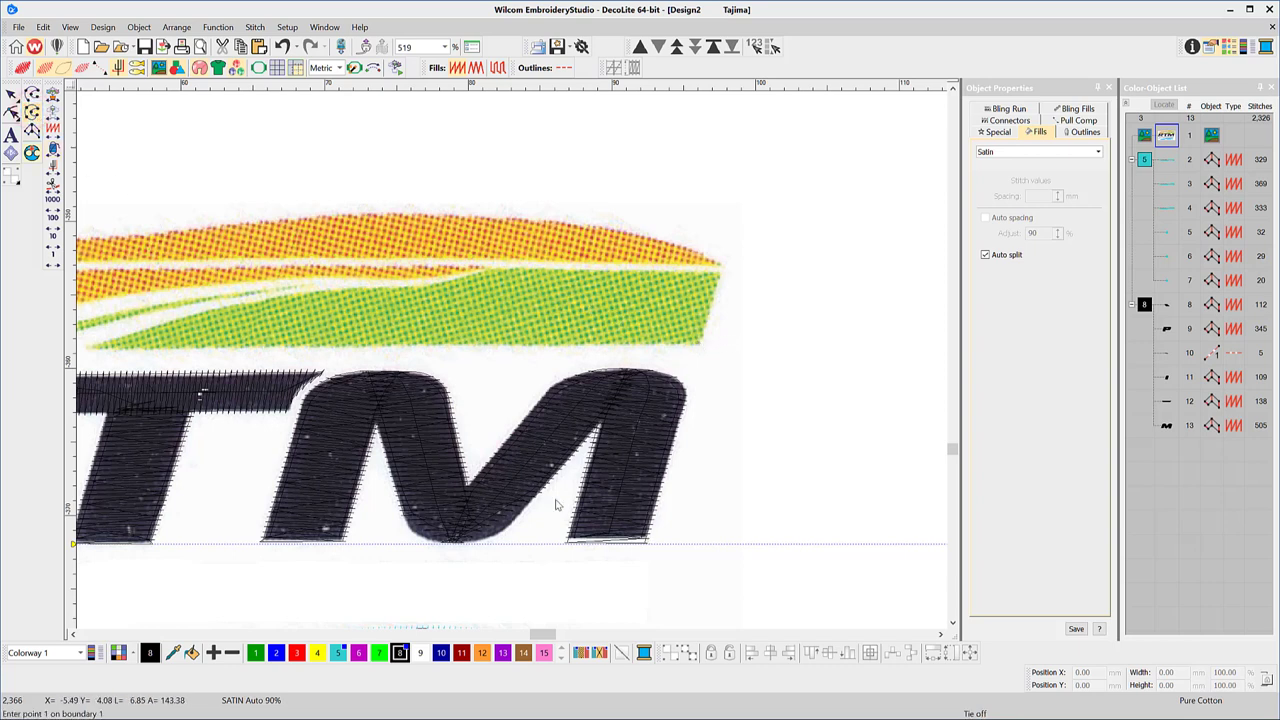
{"action": "left_click", "coordinate": [256, 653]}
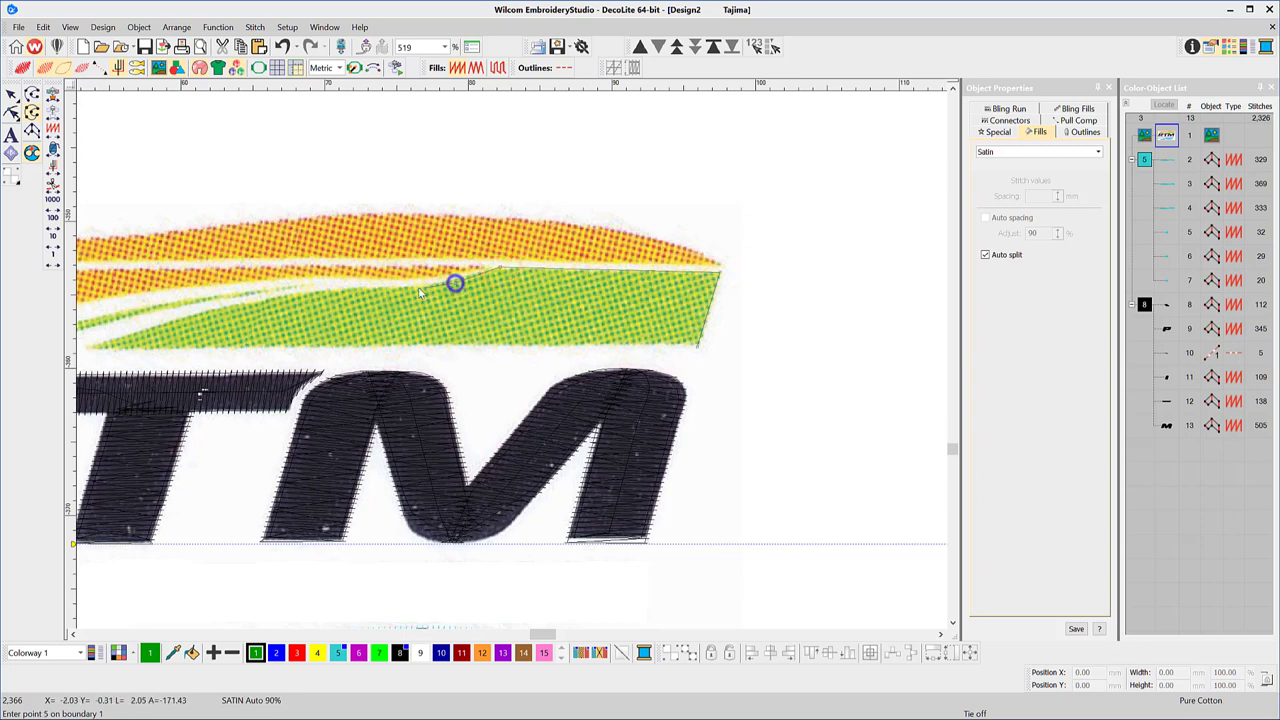
{"action": "left_click", "coordinate": [301, 292]}
{"action": "left_click", "coordinate": [158, 327]}
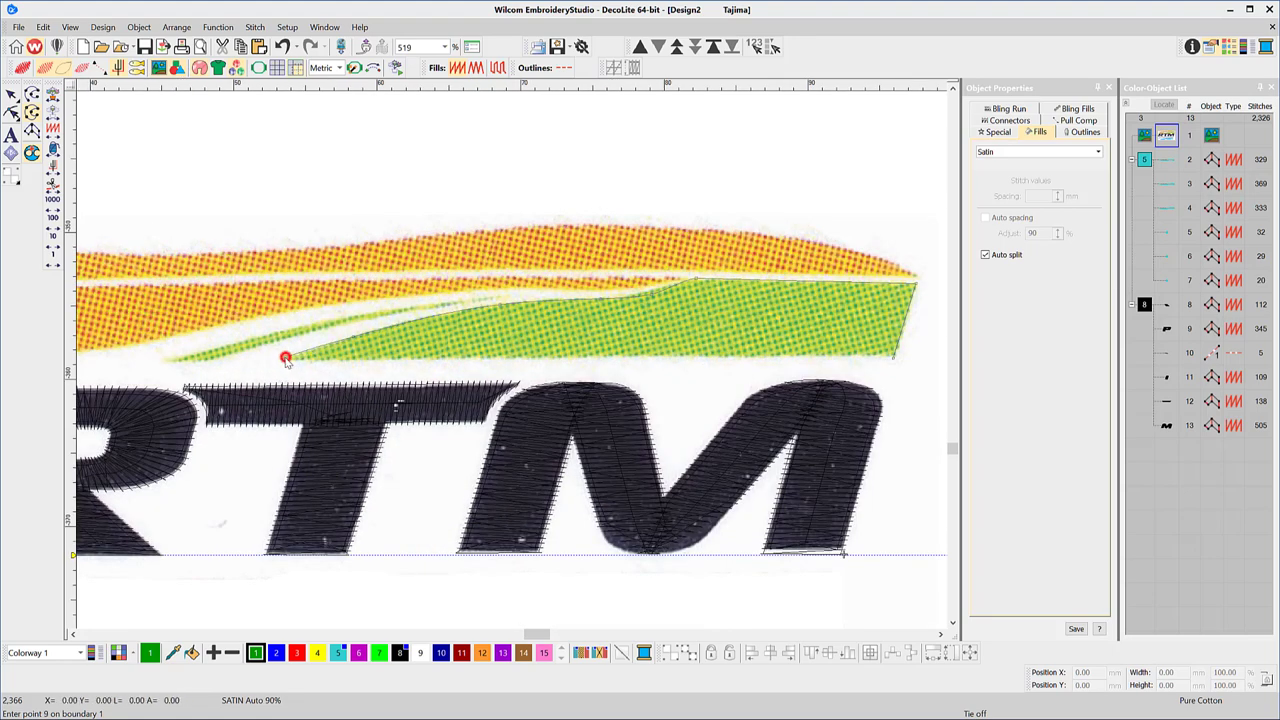
{"action": "left_click", "coordinate": [284, 362]}
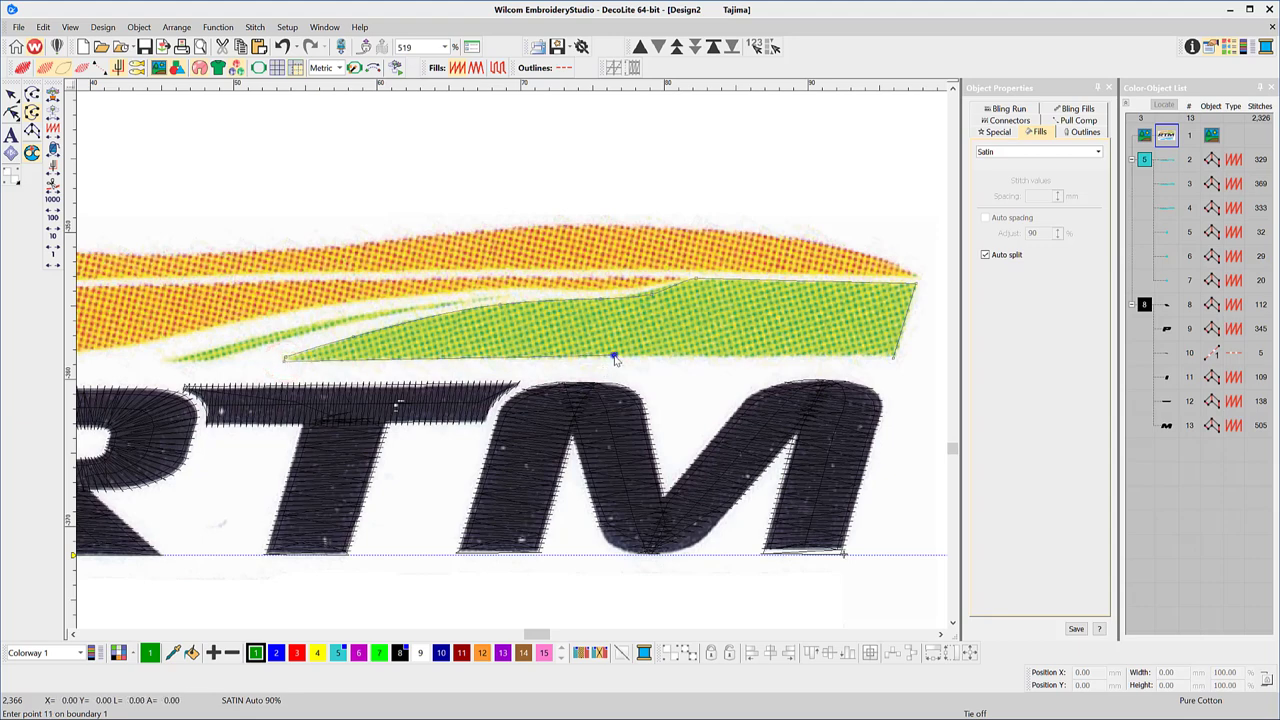
{"action": "key", "text": "Return"}
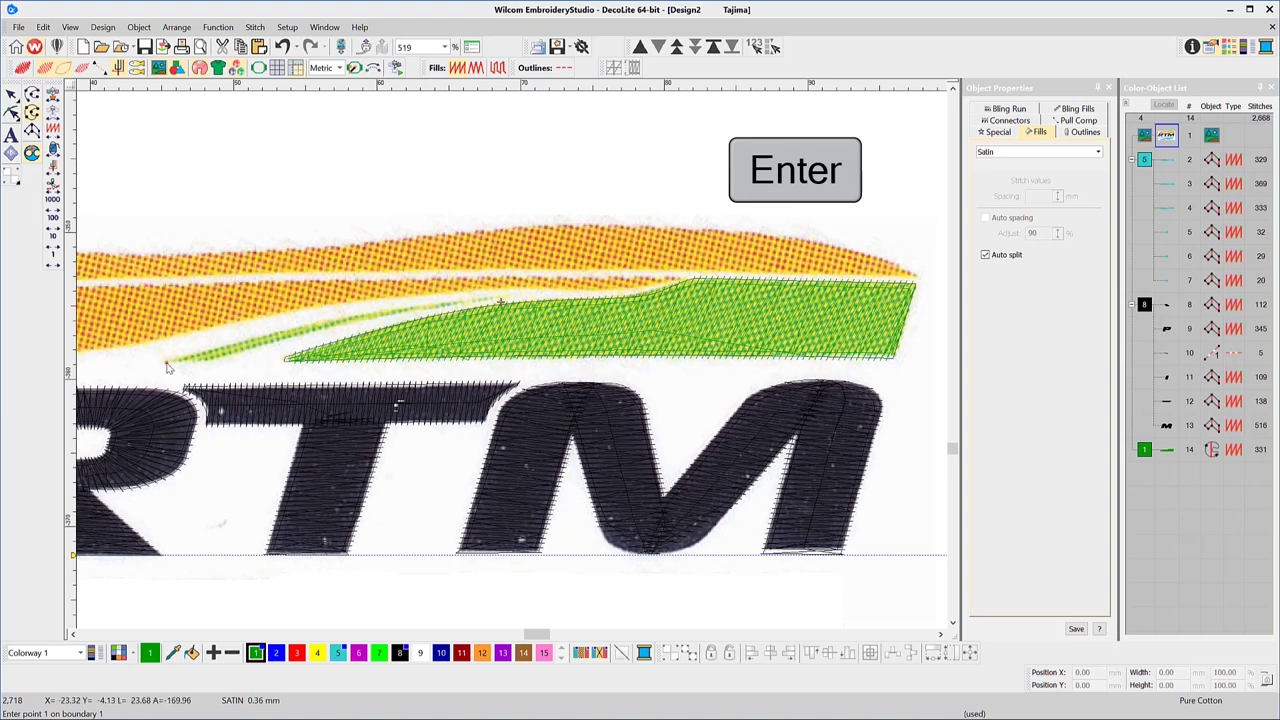
Digitize the thin green stripe beside the large green hill as a satin Complex Fill following the artwork.
{"action": "left_click", "coordinate": [208, 365]}
{"action": "left_click", "coordinate": [343, 322]}
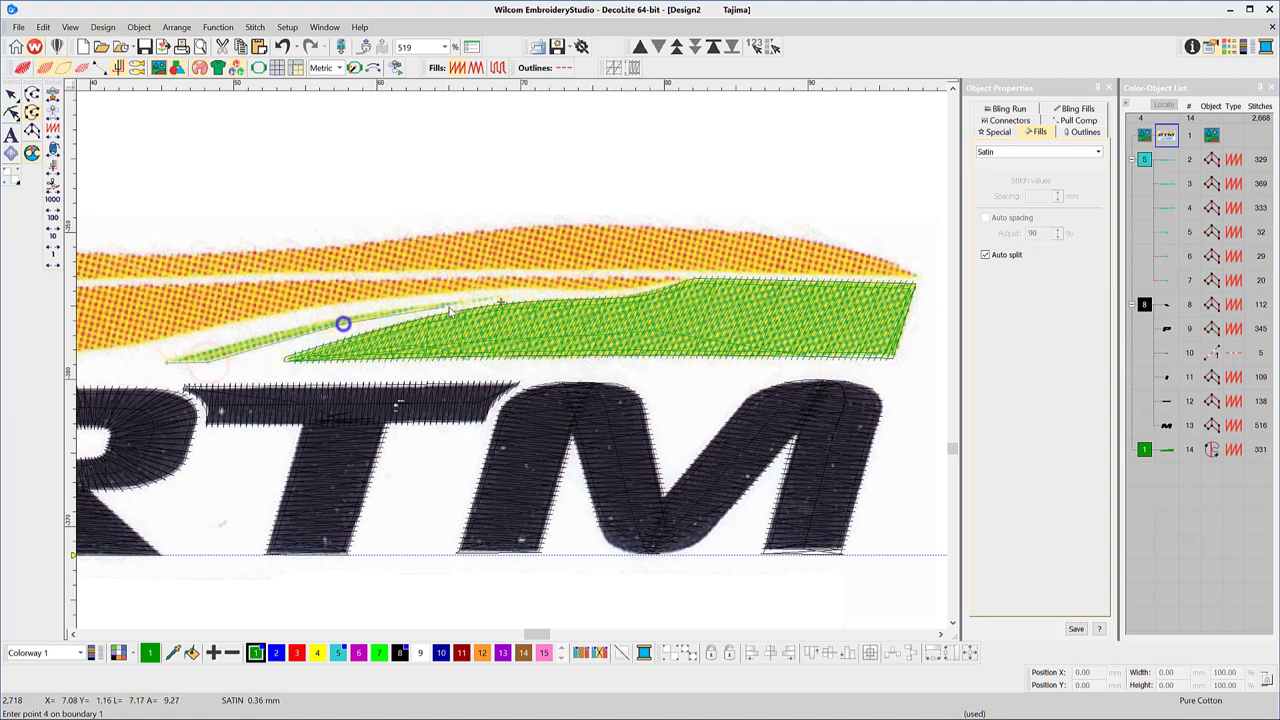
{"action": "left_click", "coordinate": [459, 305]}
{"action": "left_click", "coordinate": [460, 296]}
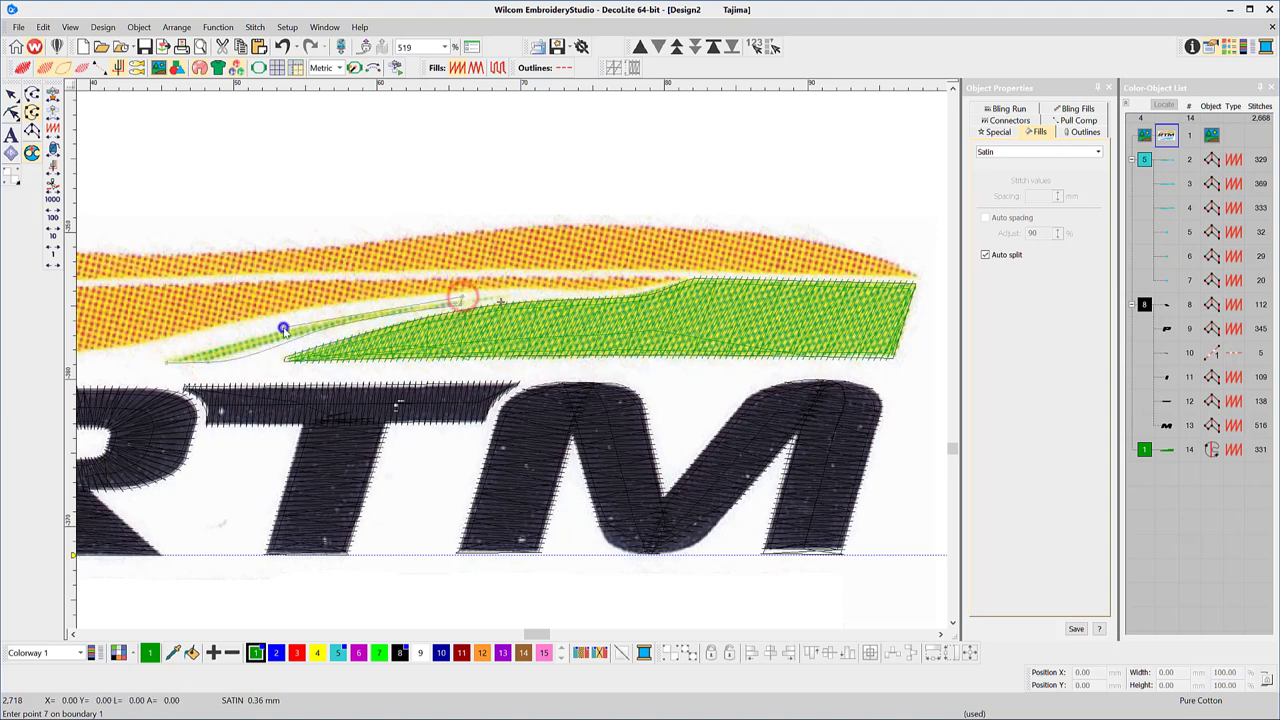
{"action": "left_click", "coordinate": [283, 326]}
{"action": "key", "text": "Return"}
Reshape the thin green stripe by adding a point on its lower edge and extending its upper tip along the artwork.
{"action": "key", "text": "h"}
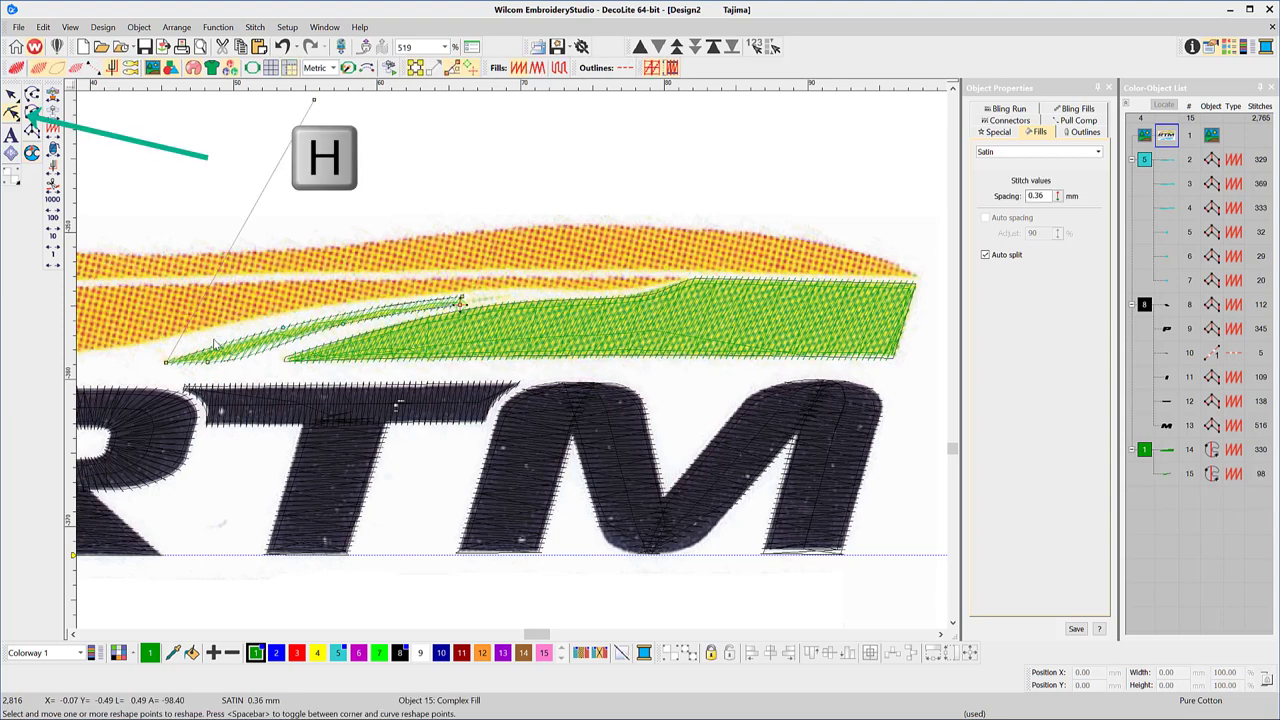
{"action": "right_click", "coordinate": [246, 360]}
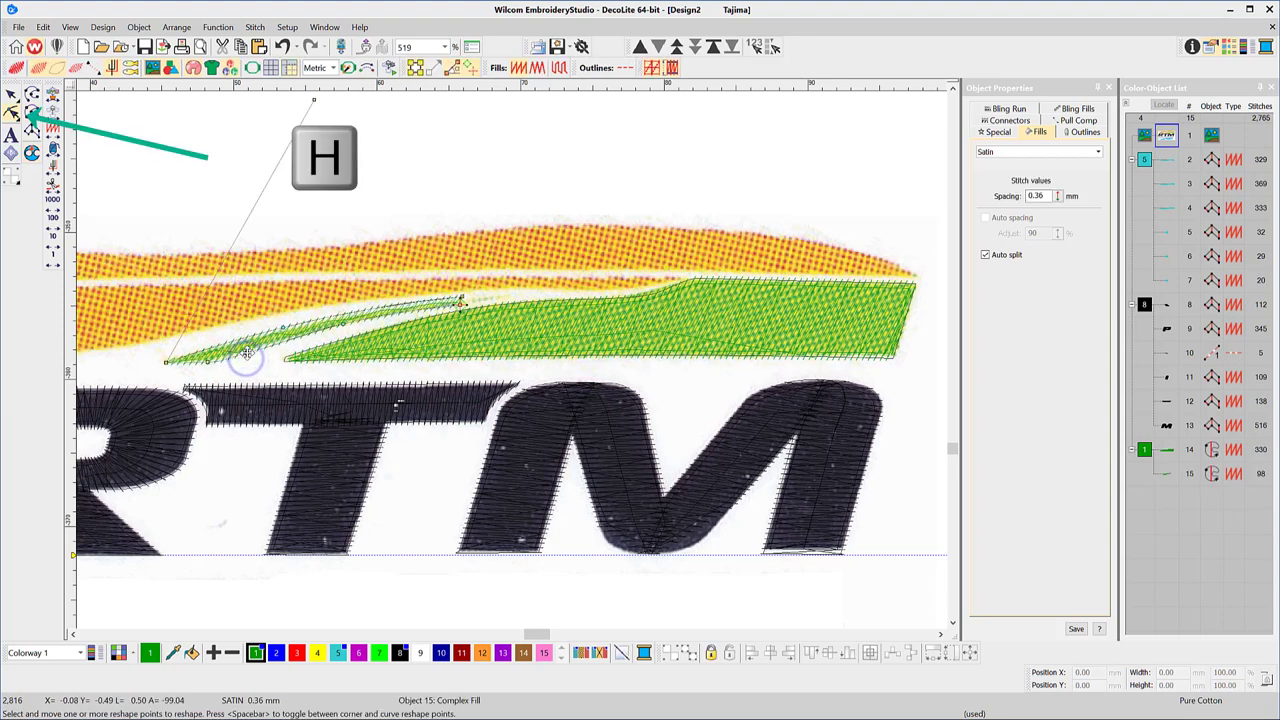
{"action": "scroll", "coordinate": [455, 312], "scroll_direction": "up", "scroll_amount": 2}
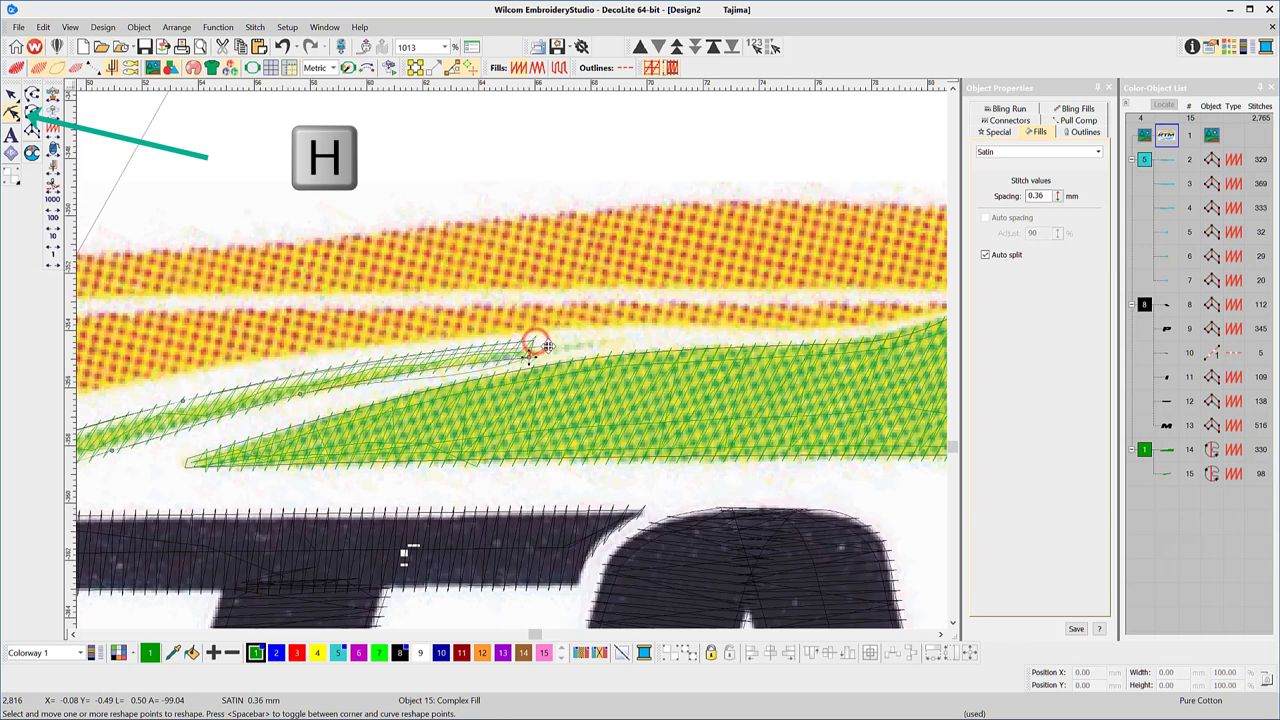
{"action": "left_click_drag", "start_coordinate": [548, 346], "coordinate": [559, 343]}
{"action": "key", "text": "Return"}
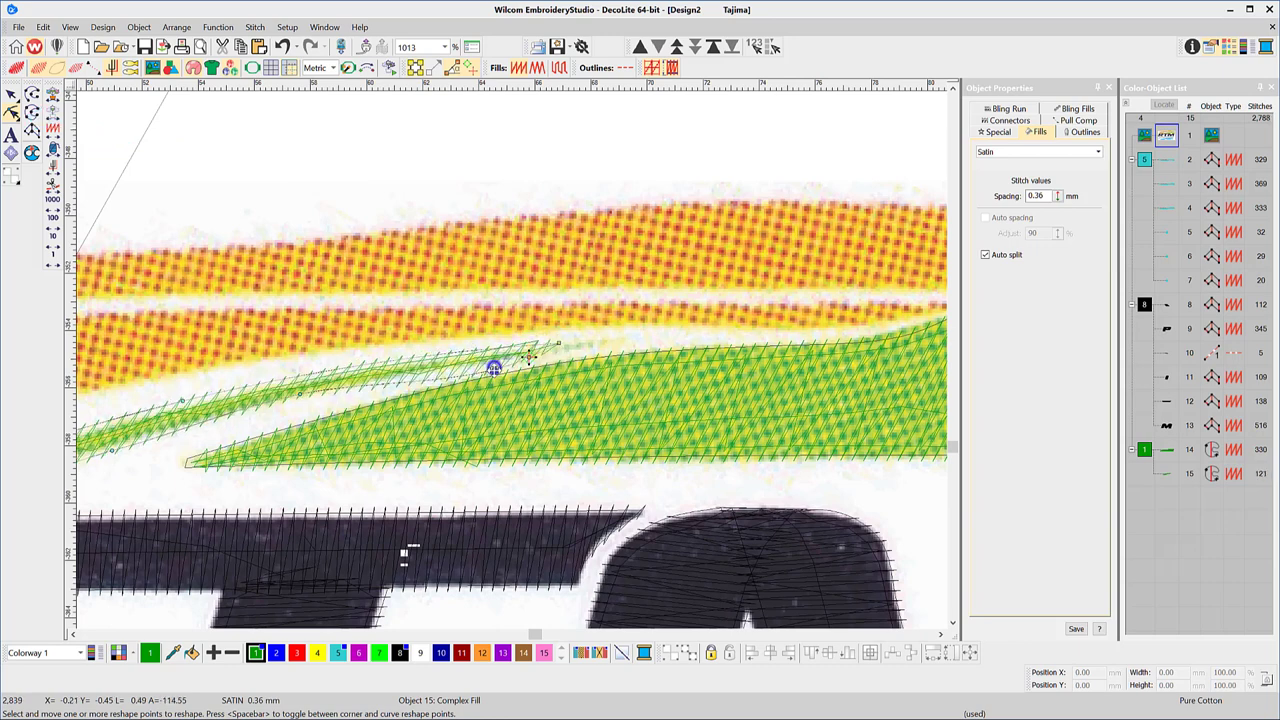
{"action": "key", "text": "Escape"}
Digitize the lower orange hill as a satin Complex Fill in orange colour 12, tracing its full outline on the artwork.
{"action": "scroll", "coordinate": [606, 372], "scroll_direction": "down", "scroll_amount": 4}
{"action": "left_click", "coordinate": [481, 652]}
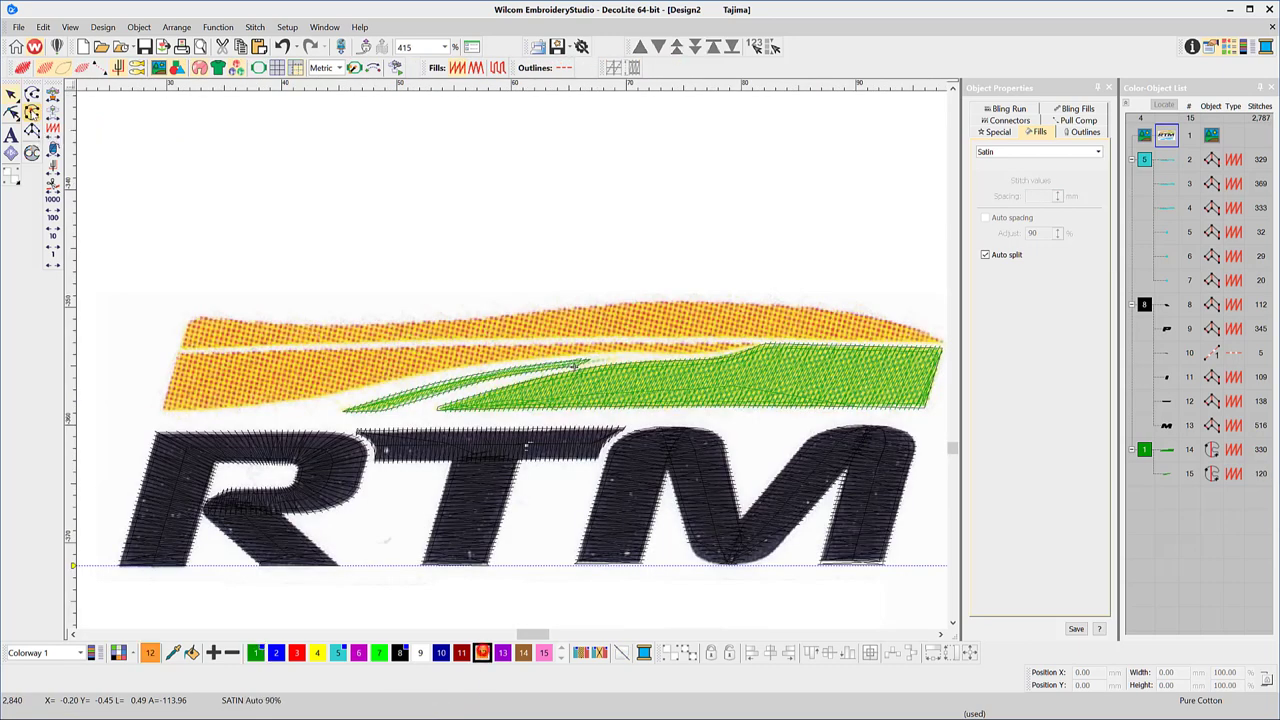
{"action": "left_click", "coordinate": [32, 111]}
{"action": "left_click", "coordinate": [741, 343]}
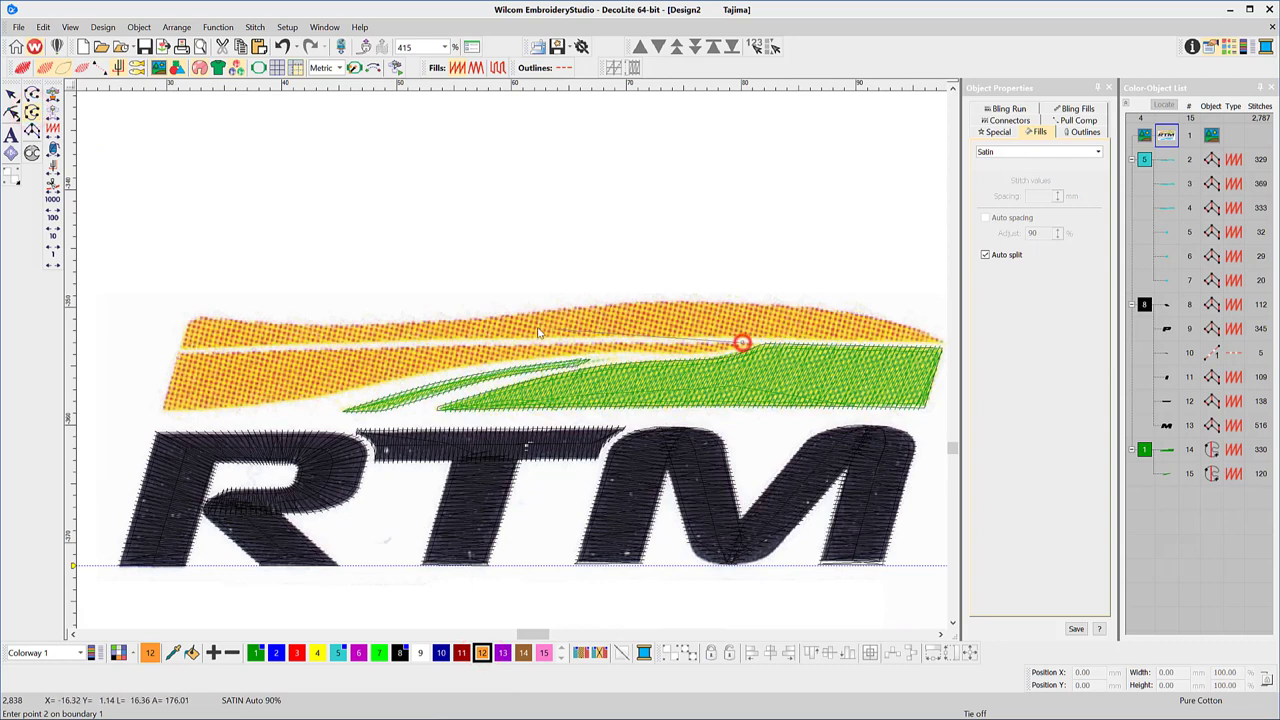
{"action": "left_click", "coordinate": [394, 343]}
{"action": "left_click", "coordinate": [178, 350]}
{"action": "left_click", "coordinate": [163, 410]}
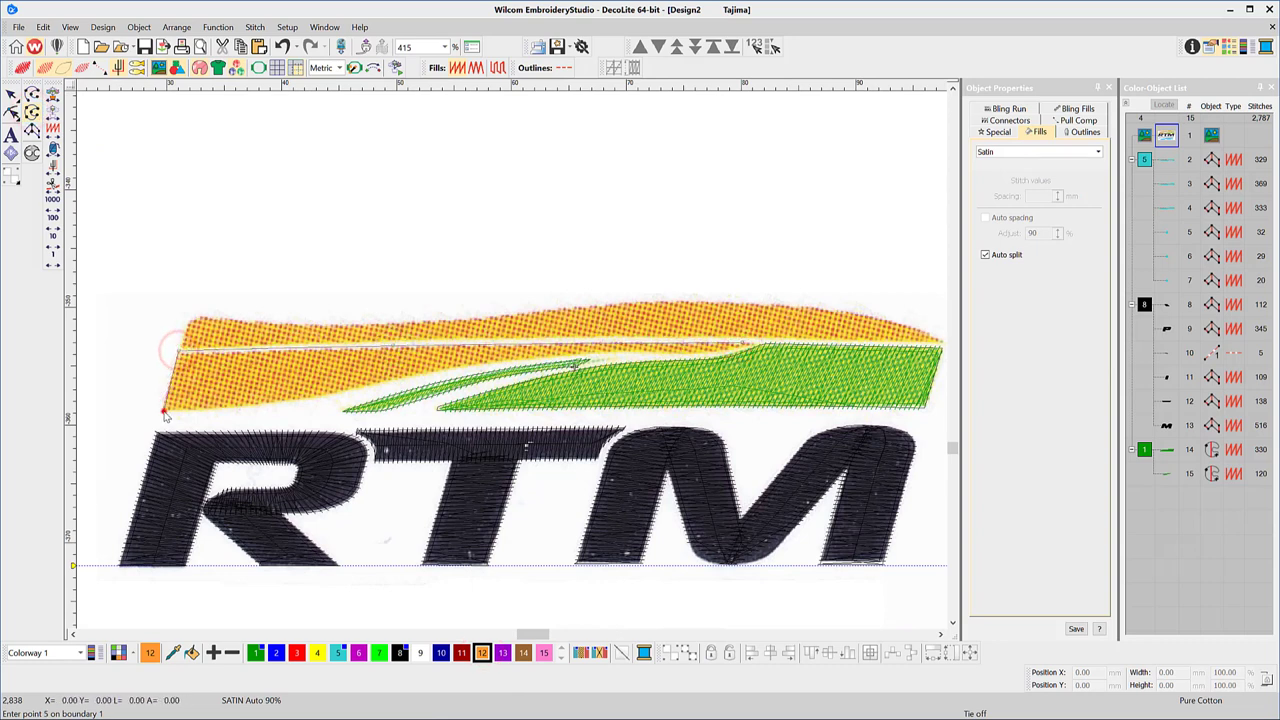
{"action": "left_click", "coordinate": [262, 400]}
{"action": "left_click", "coordinate": [396, 384]}
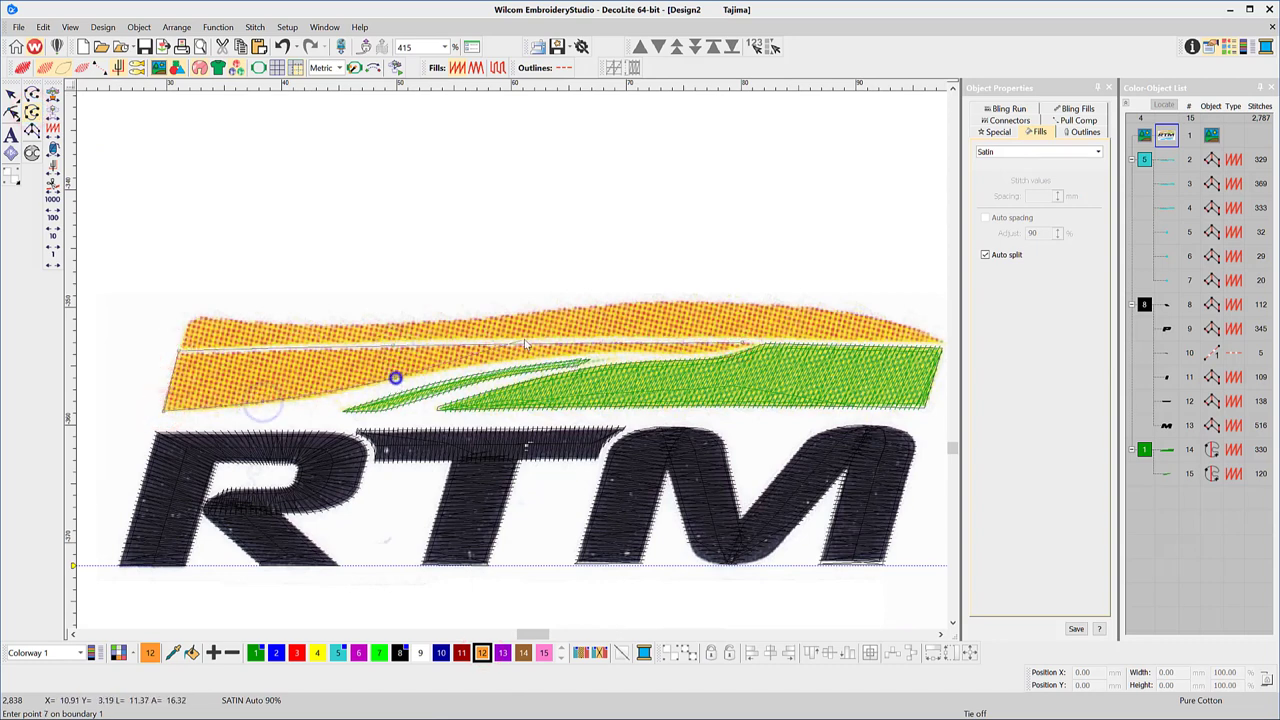
{"action": "left_click", "coordinate": [550, 355]}
{"action": "left_click", "coordinate": [642, 353]}
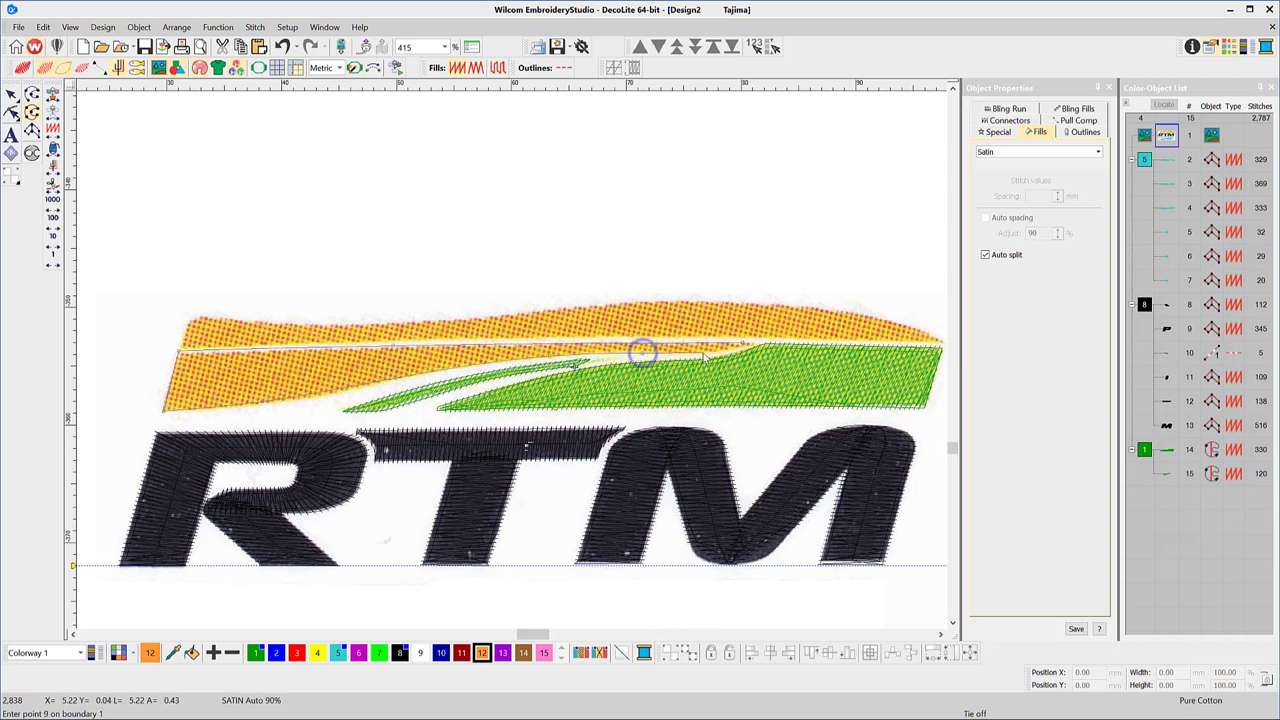
{"action": "key", "text": "Return"}
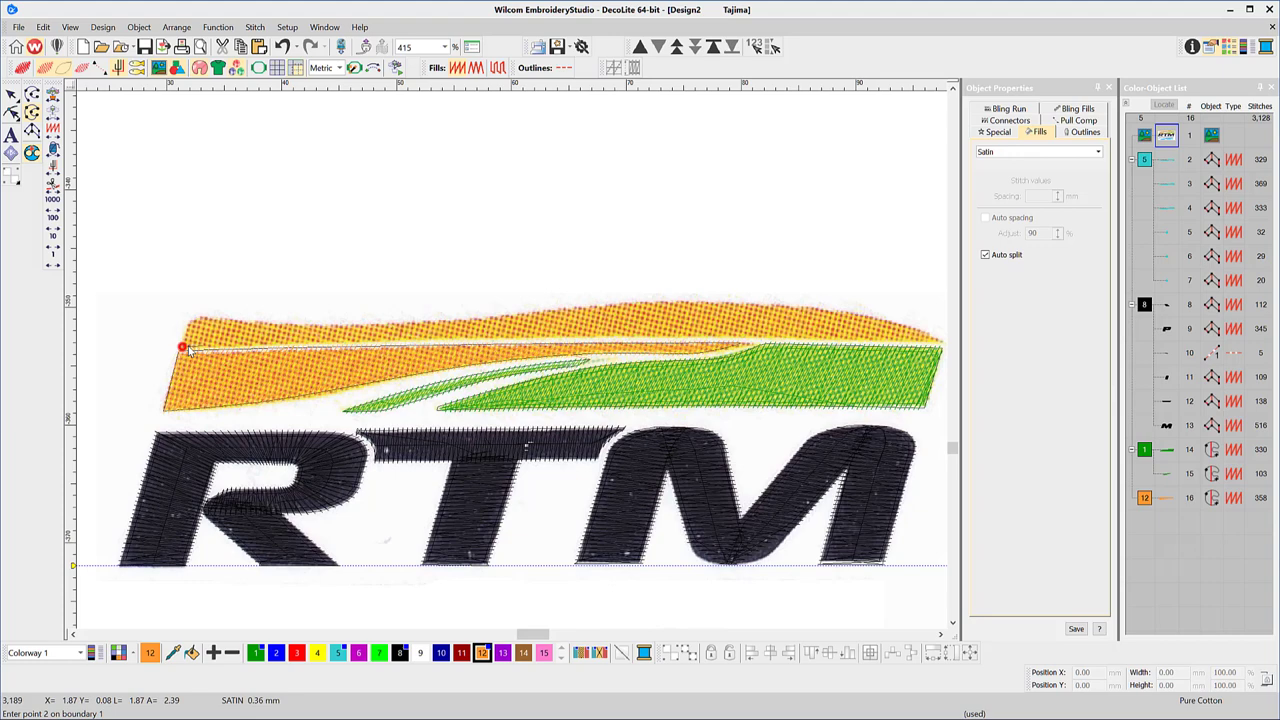
Digitize the upper orange hill as a satin Complex Fill, tracing its straight base, pointed tip, wavy top edge and blunt end.
{"action": "right_click", "coordinate": [537, 339]}
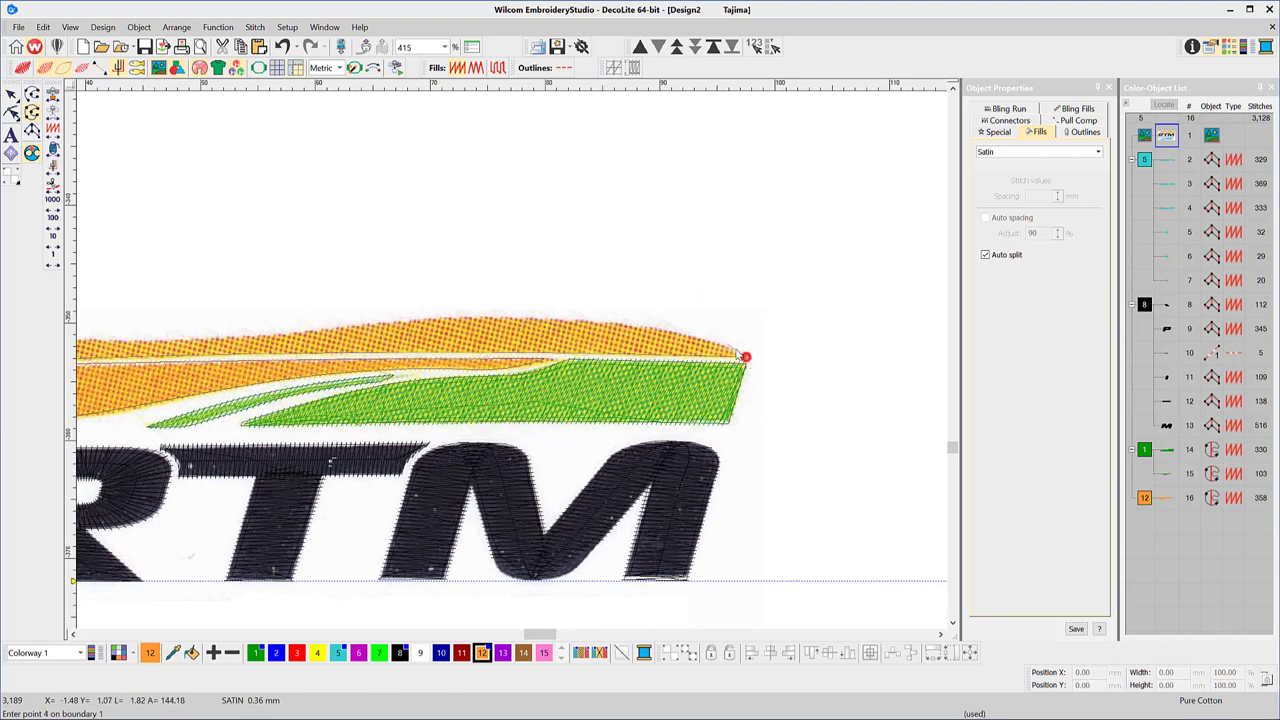
{"action": "left_click", "coordinate": [744, 356]}
{"action": "left_click", "coordinate": [600, 318]}
{"action": "left_click", "coordinate": [345, 326]}
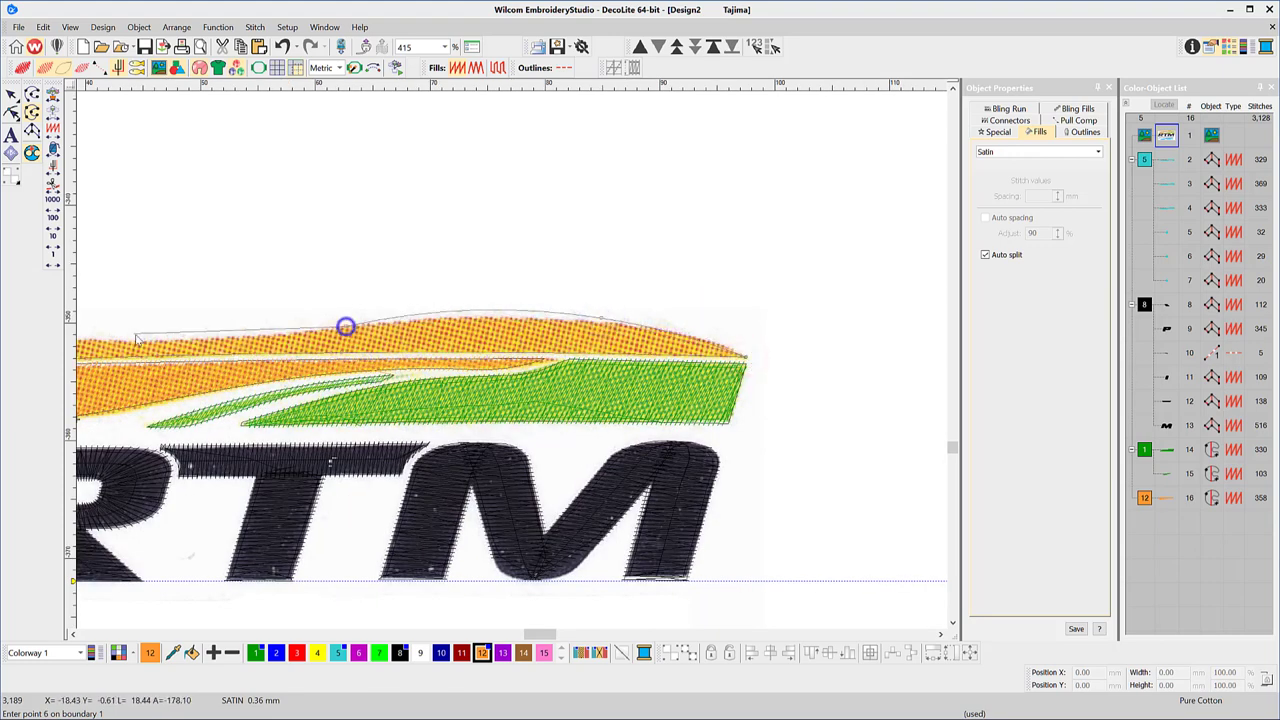
{"action": "left_click", "coordinate": [130, 340]}
{"action": "left_click", "coordinate": [206, 344]}
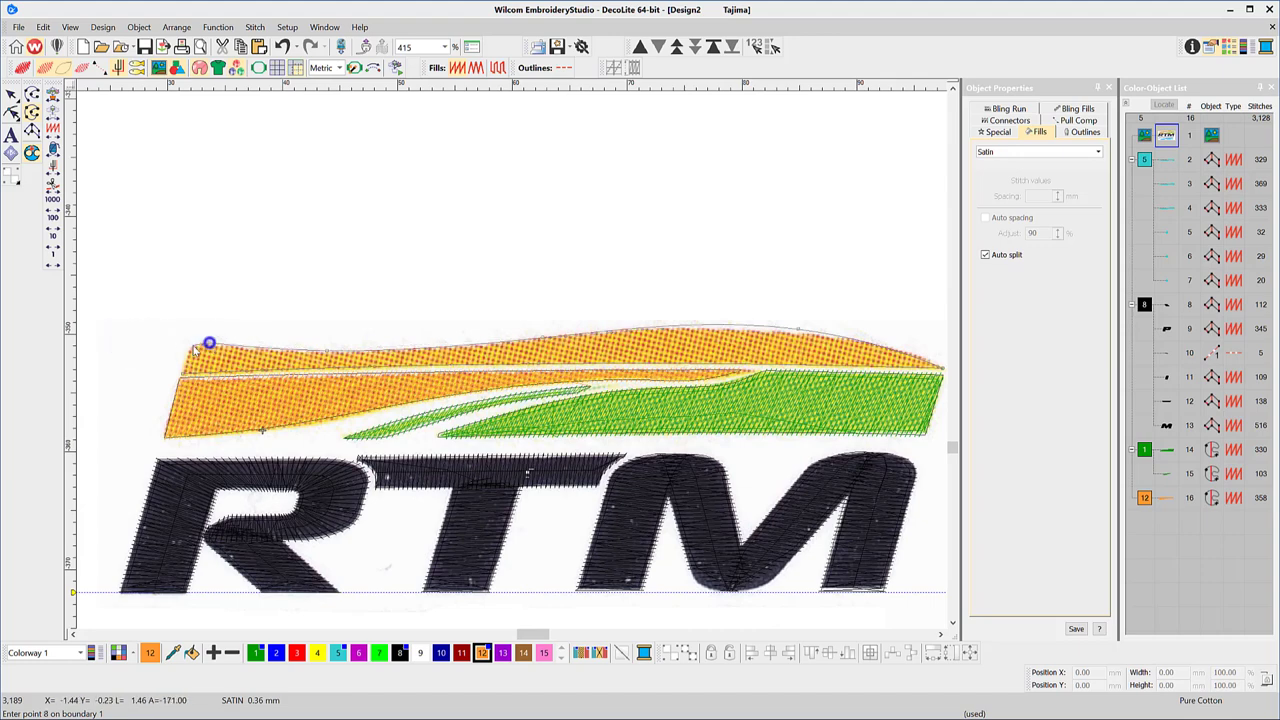
{"action": "left_click", "coordinate": [192, 343]}
{"action": "left_click", "coordinate": [188, 354]}
{"action": "key", "text": "Return"}
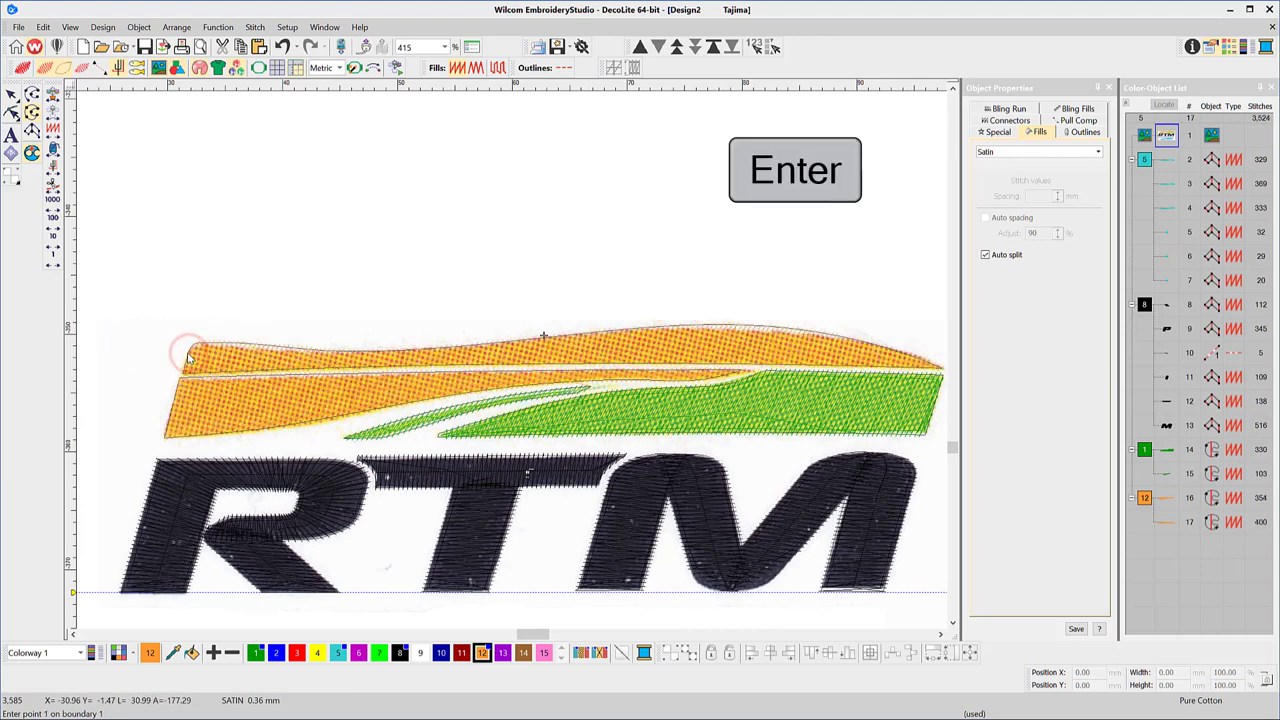
Hide the artwork and examine the complete stitched logo in a realistic TrueView preview.
{"action": "key", "text": "t"}
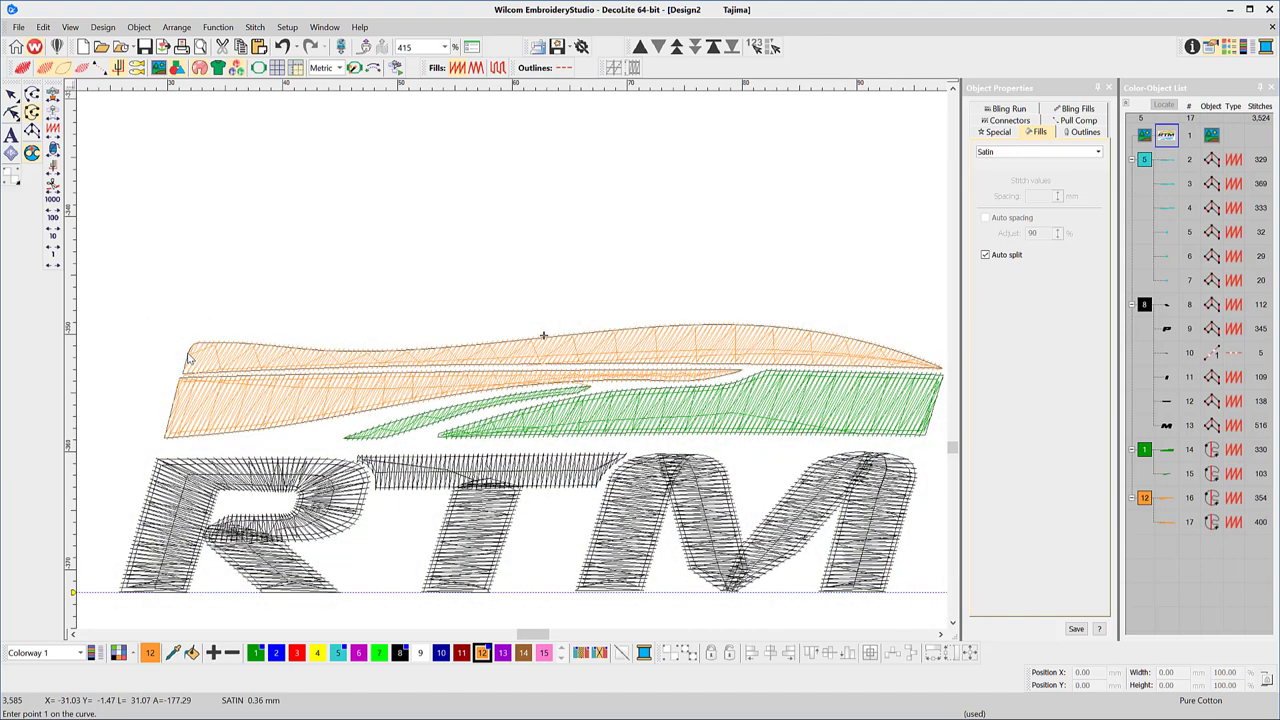
{"action": "key", "text": "t"}
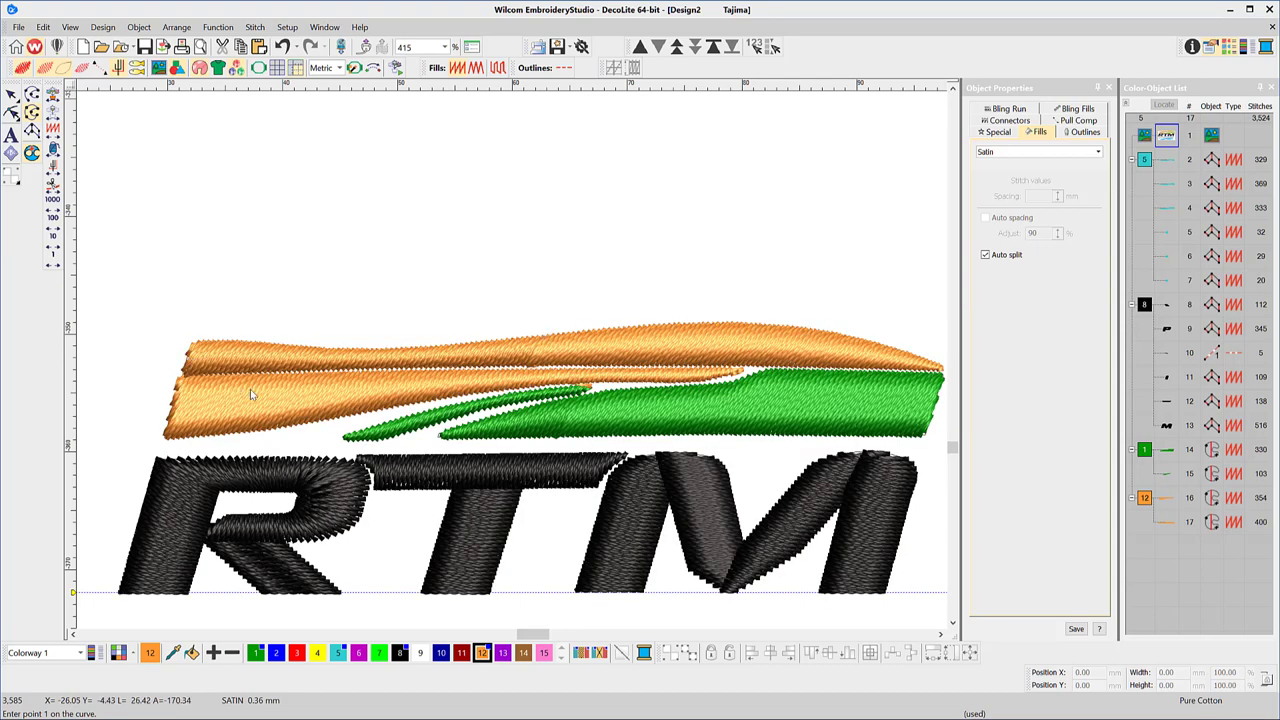
{"action": "scroll", "coordinate": [250, 392], "scroll_direction": "down", "scroll_amount": 3}
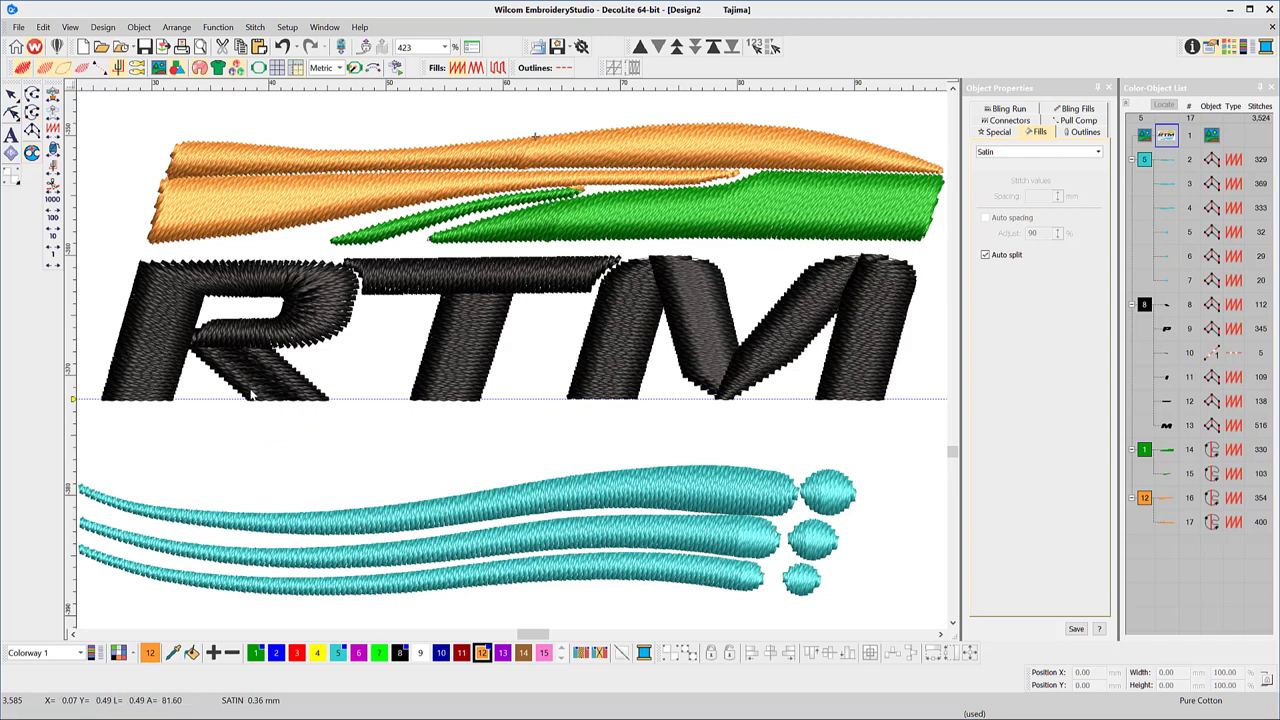
{"action": "key", "text": "shift+t"}
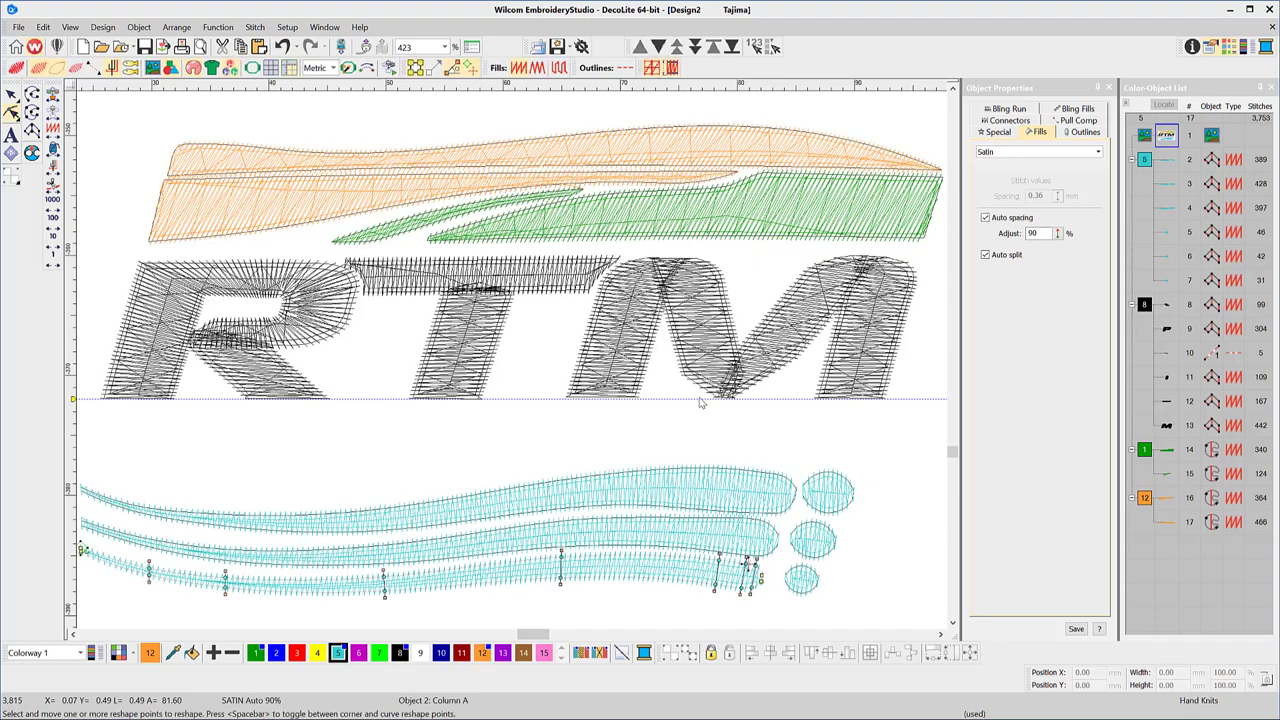
Reshape the M's column at the valley, adding and moving points on both outer edges to fit the artwork's rounded base.
{"action": "key", "text": "shift+t"}
{"action": "scroll", "coordinate": [700, 403], "scroll_direction": "up", "scroll_amount": 3}
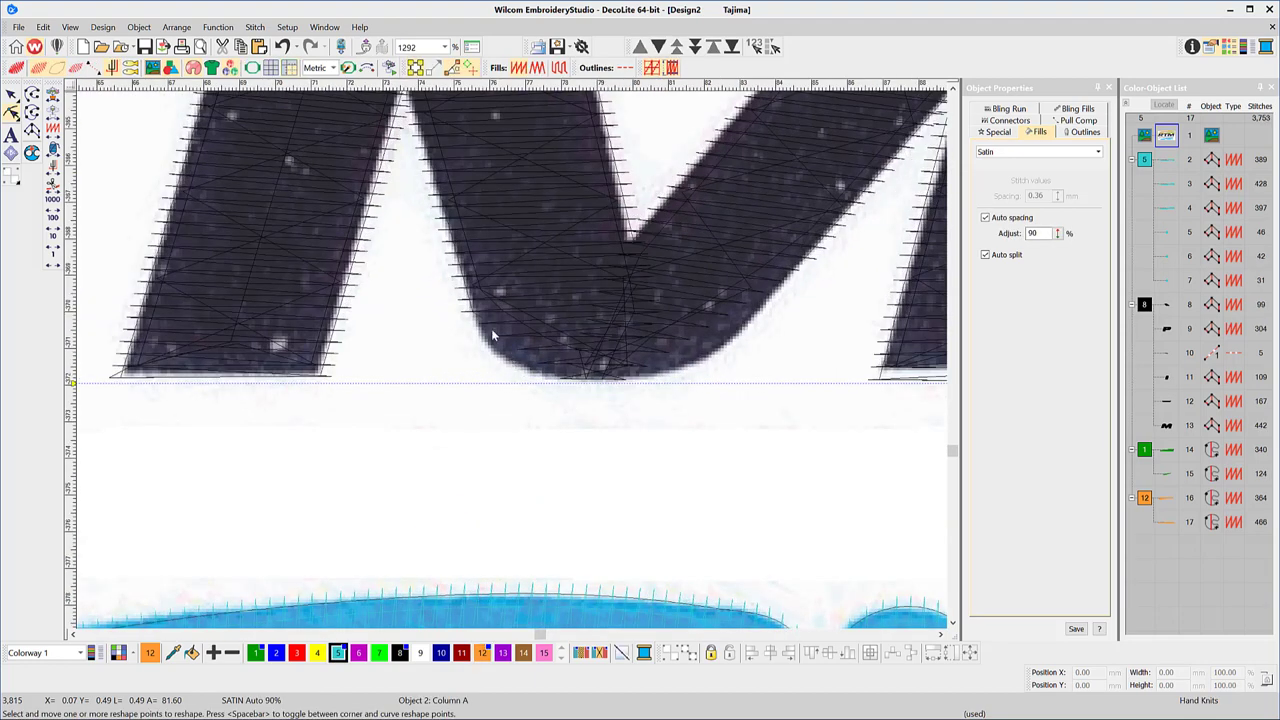
{"action": "left_click", "coordinate": [489, 330]}
{"action": "right_click", "coordinate": [525, 351]}
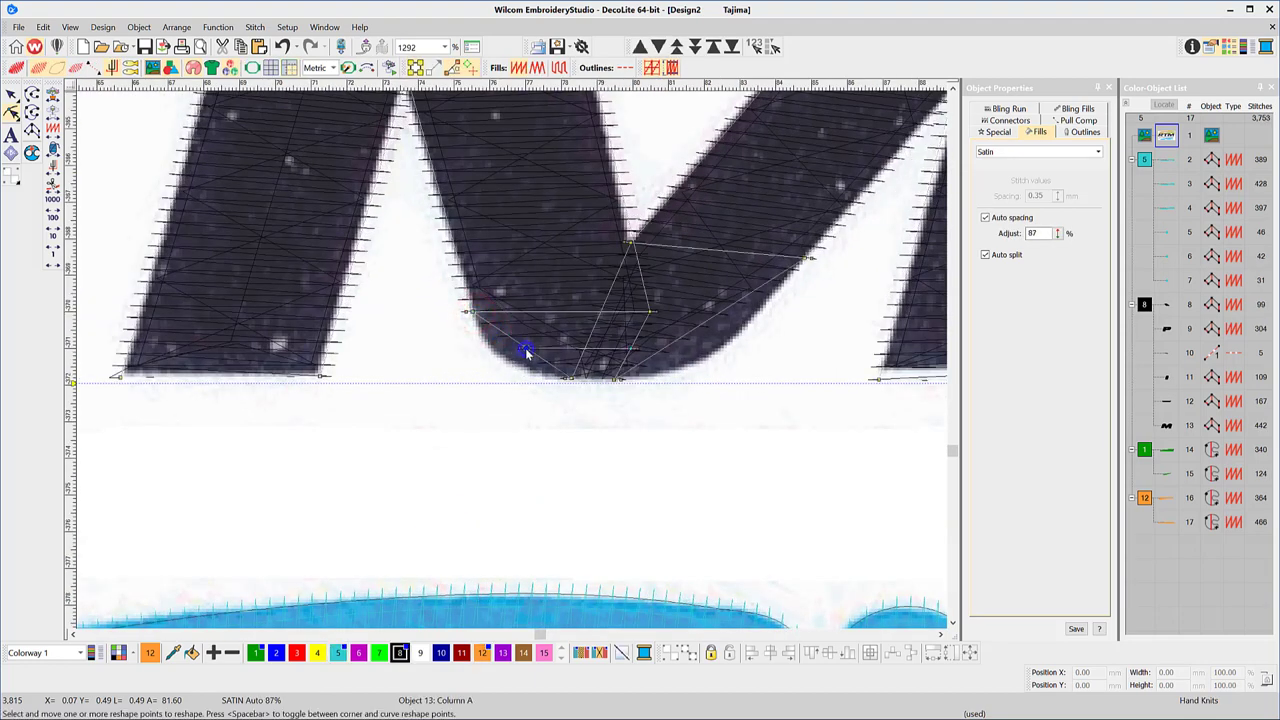
{"action": "left_click_drag", "start_coordinate": [524, 350], "coordinate": [506, 352]}
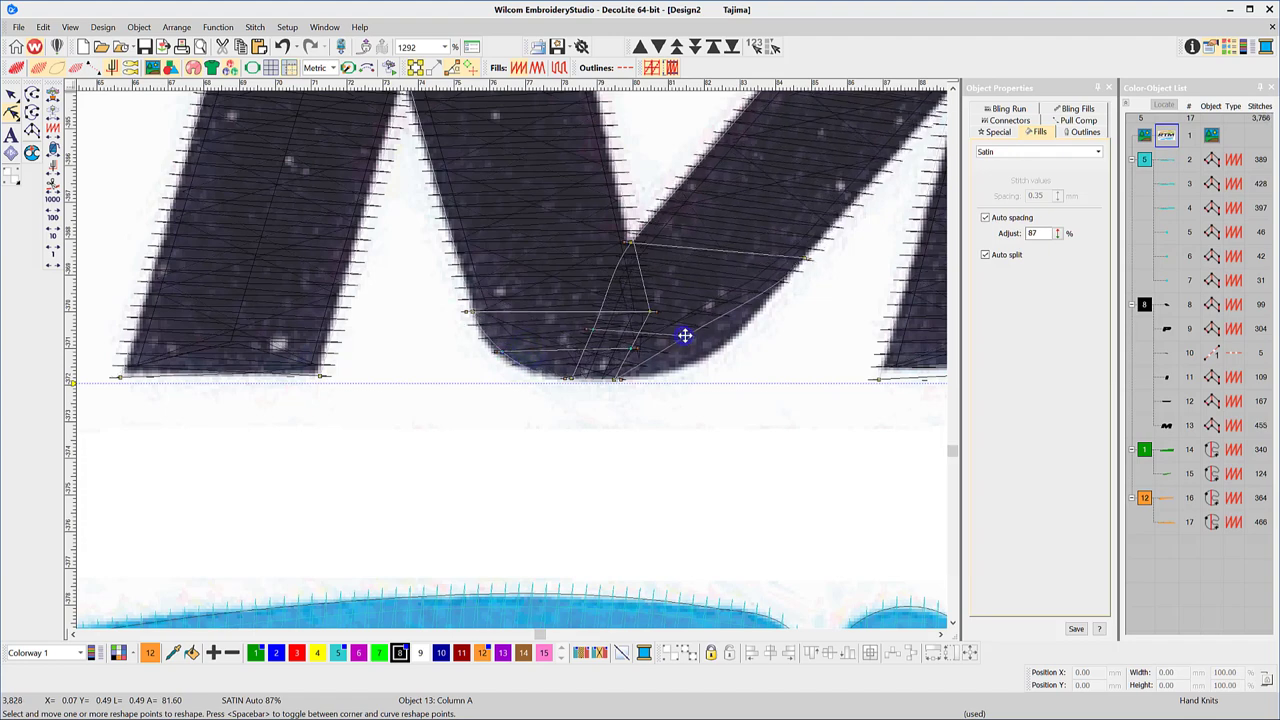
{"action": "left_click", "coordinate": [728, 340]}
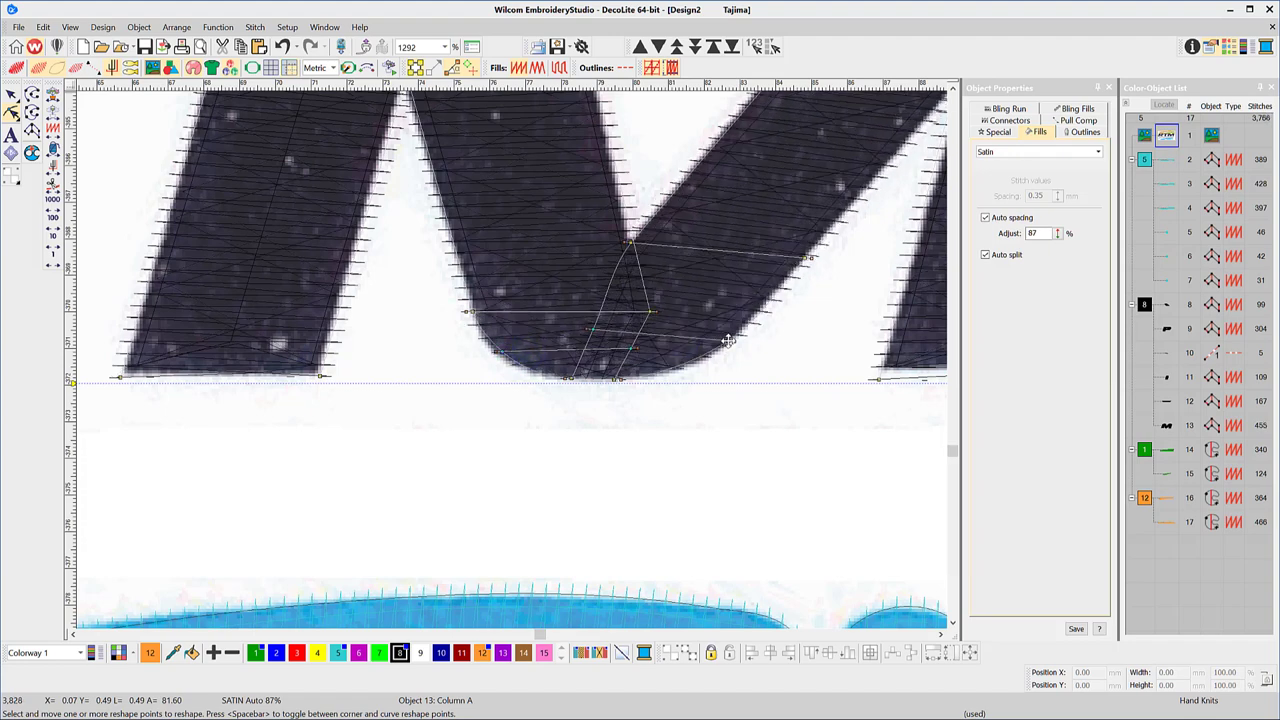
{"action": "scroll", "coordinate": [500, 411], "scroll_direction": "down", "scroll_amount": 7}
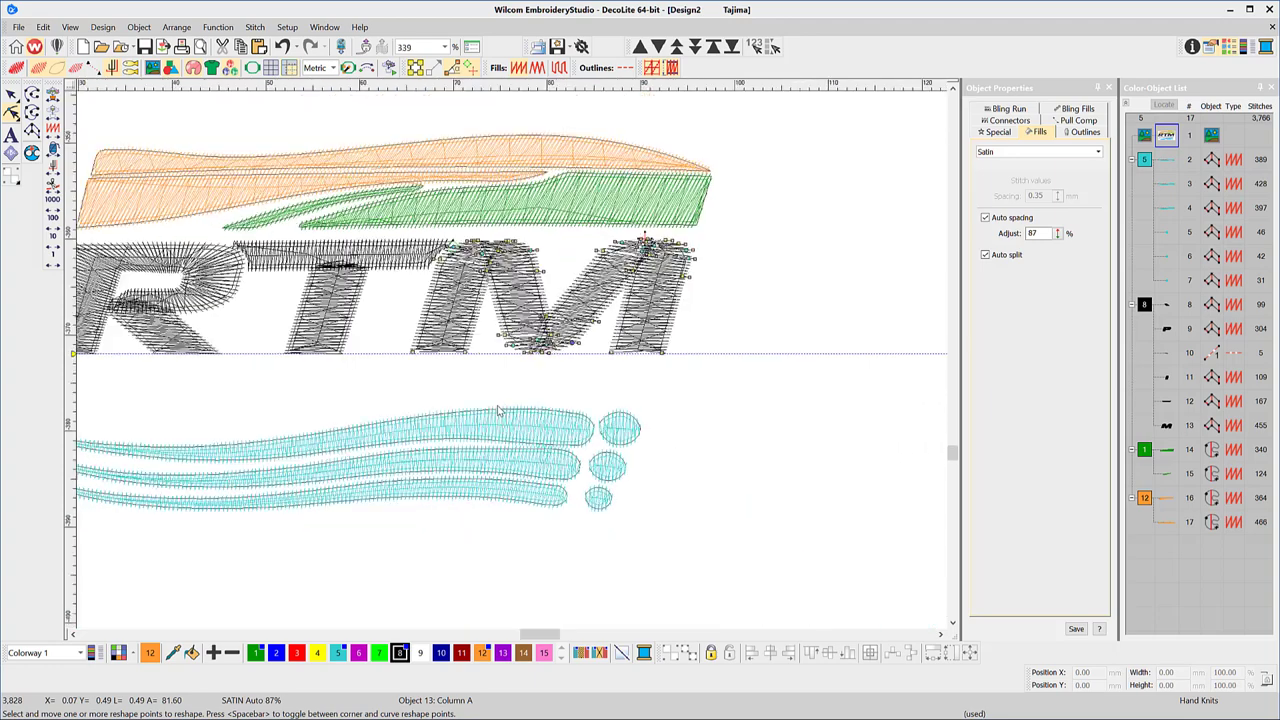
{"action": "key", "text": "Escape"}
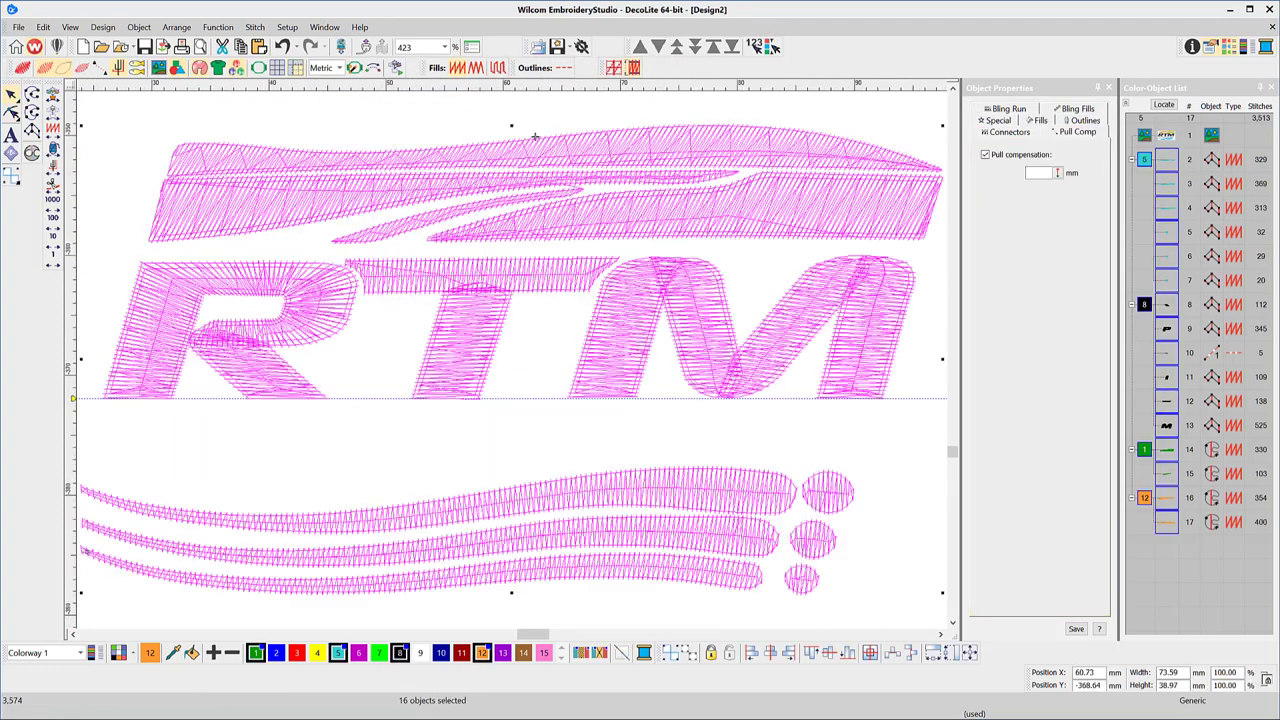
Apply the Stretch Terry Toweling auto fabric to the whole design.
{"action": "left_click", "coordinate": [105, 27]}
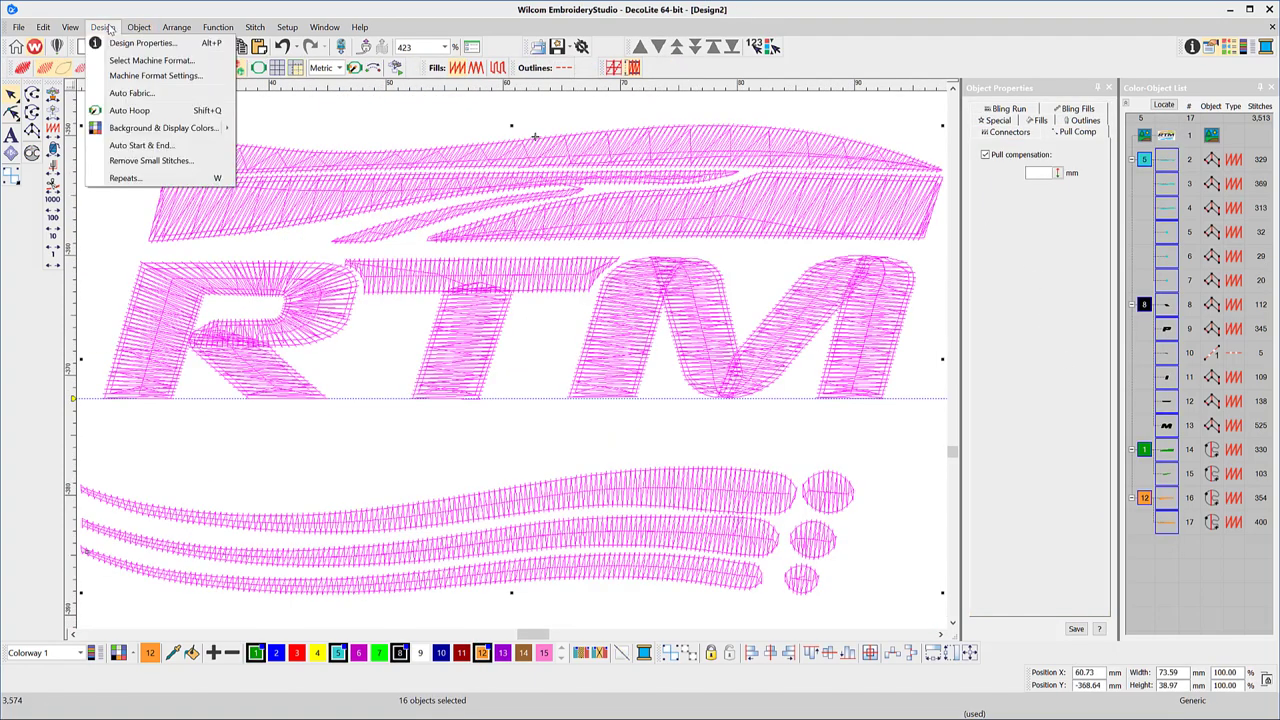
{"action": "left_click", "coordinate": [132, 93]}
{"action": "left_click", "coordinate": [679, 333]}
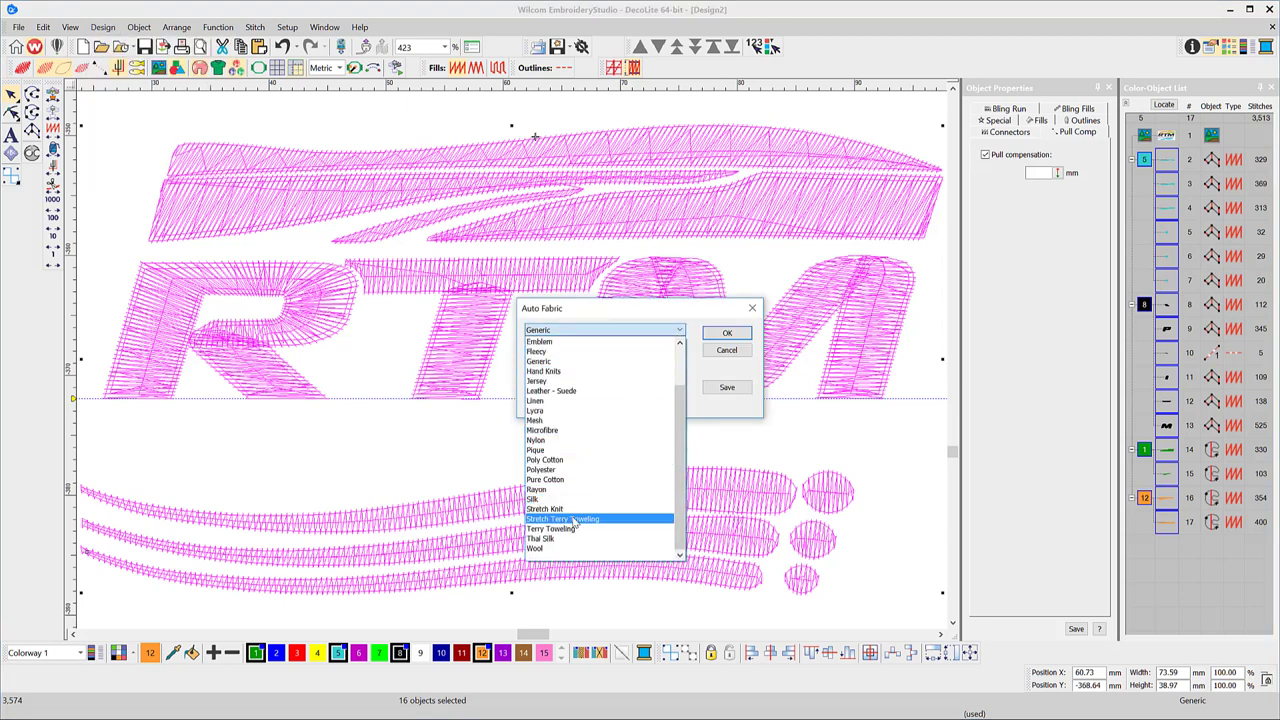
{"action": "left_click", "coordinate": [573, 520]}
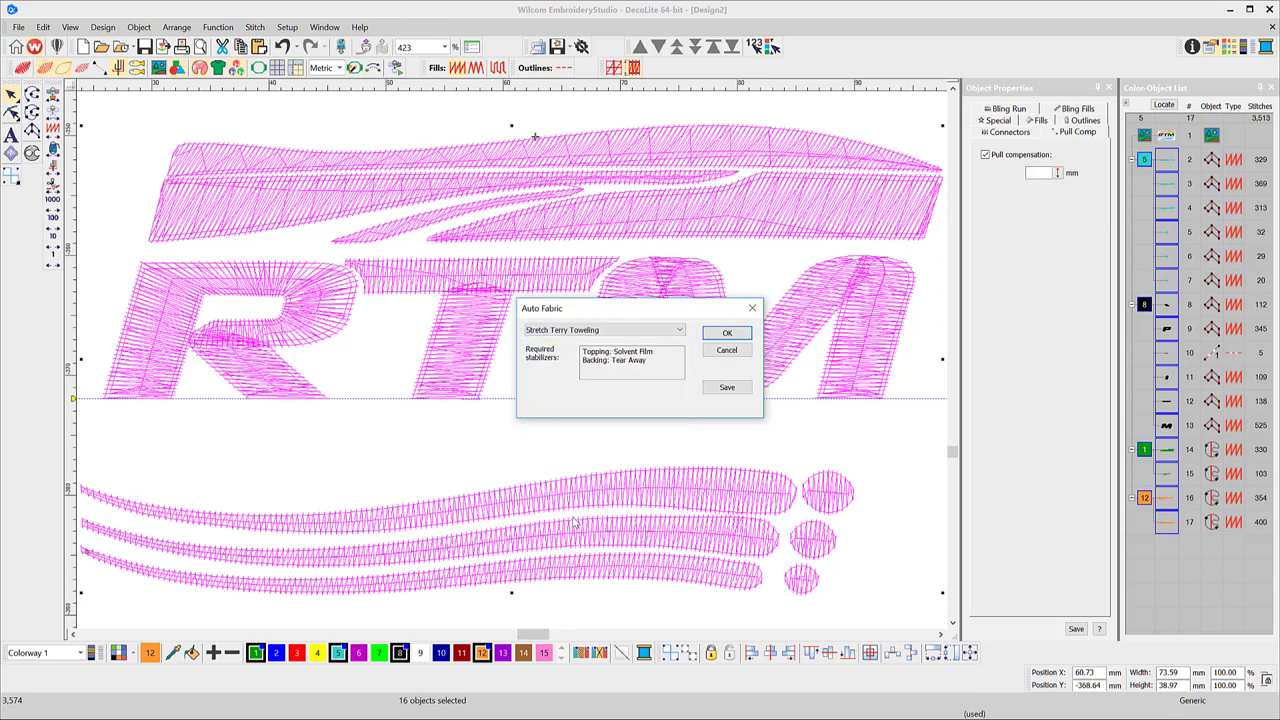
{"action": "left_click", "coordinate": [728, 334]}
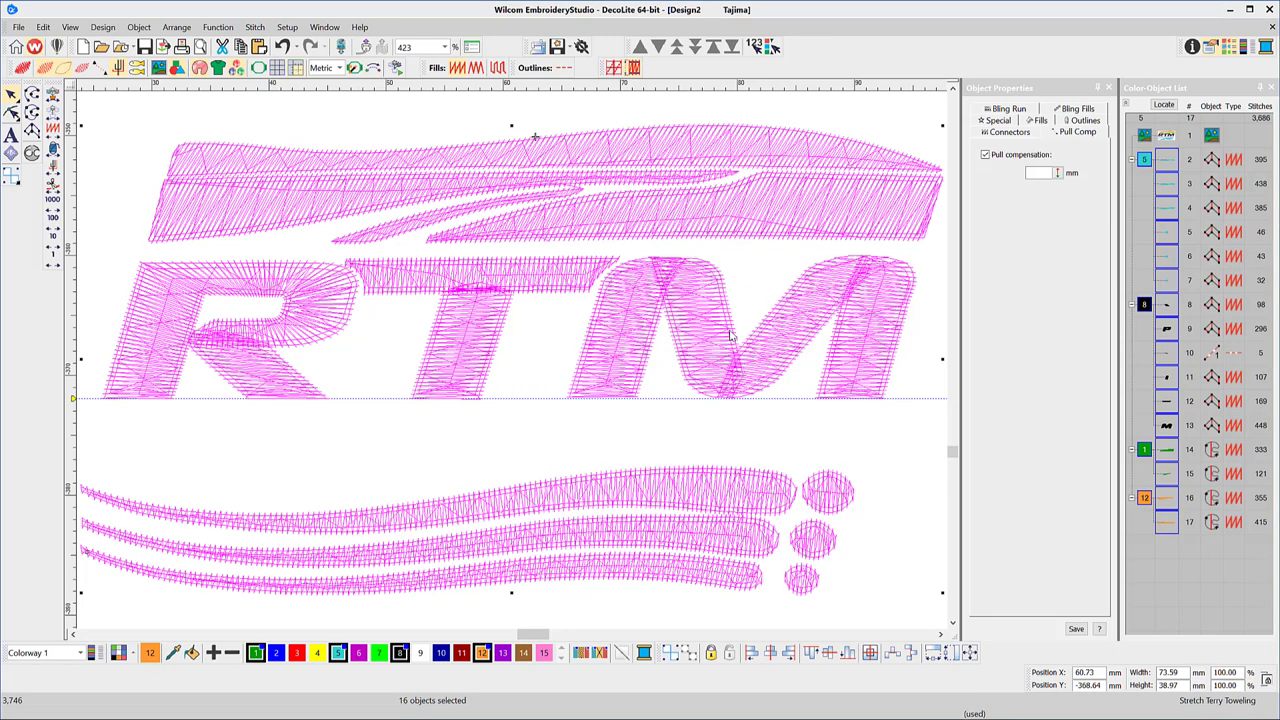